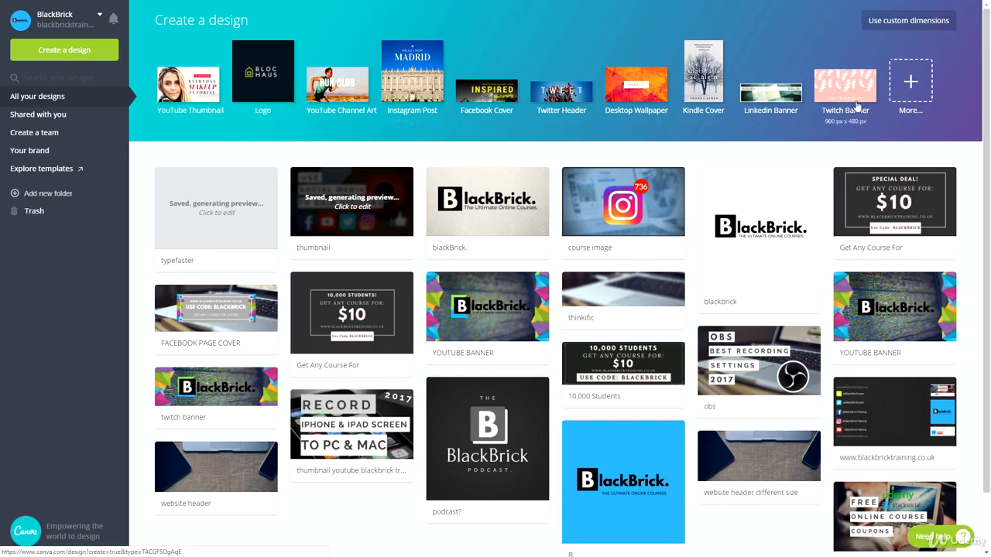
- Create a new YouTube Channel Art design from the Social Media & Email Headers category in the full list of design types
left_click(926, 86)
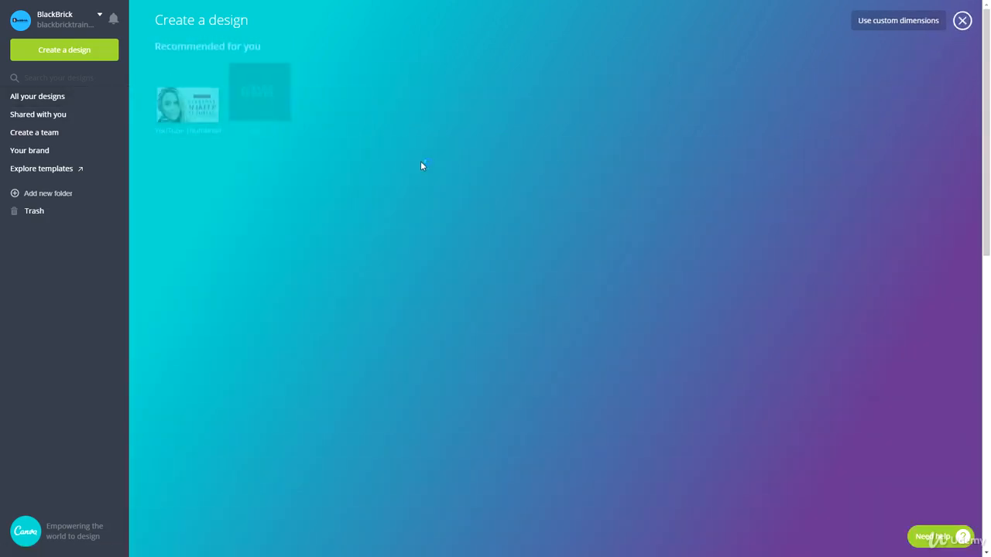
scroll(205, 207, "down", 2)
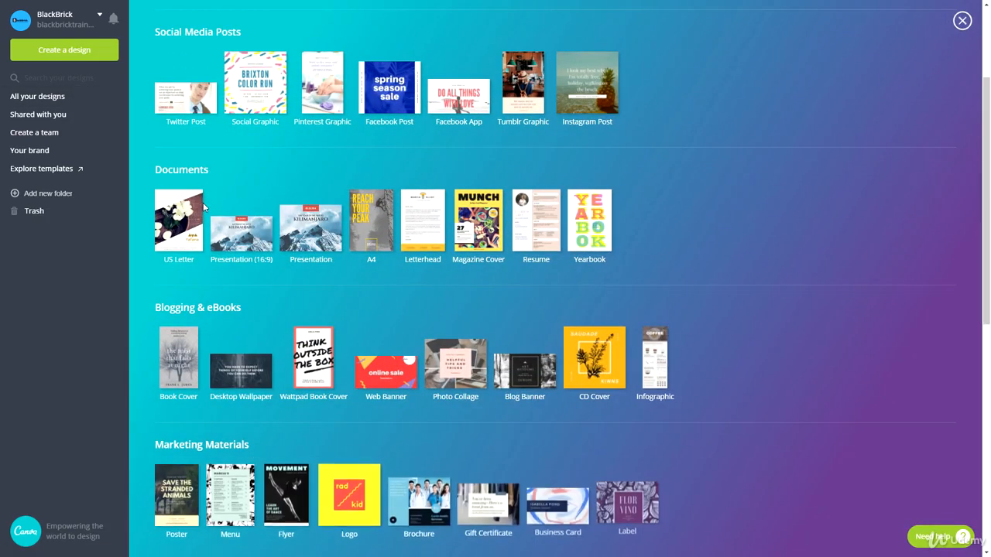
scroll(275, 232, "down", 3)
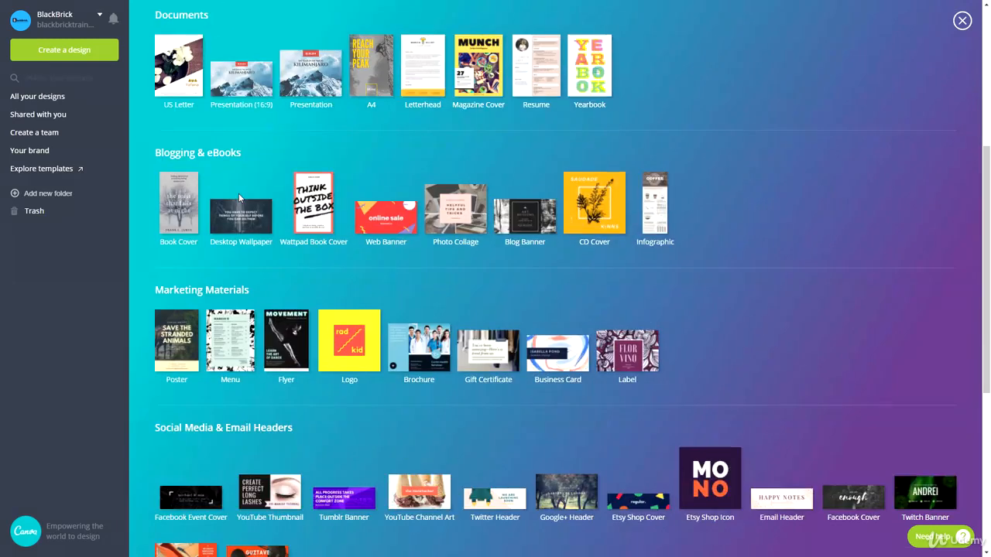
scroll(277, 283, "down", 3)
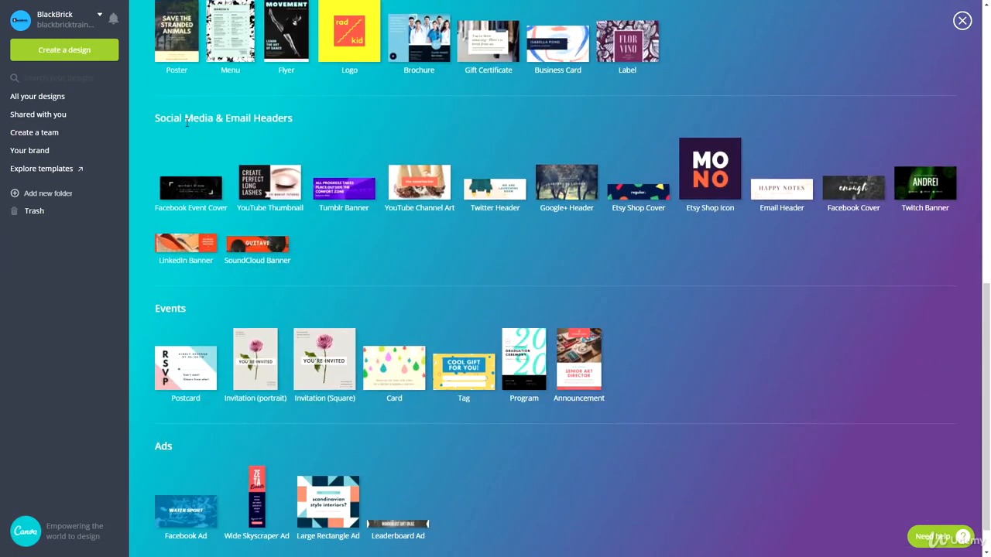
left_click_drag(185, 120, 316, 113)
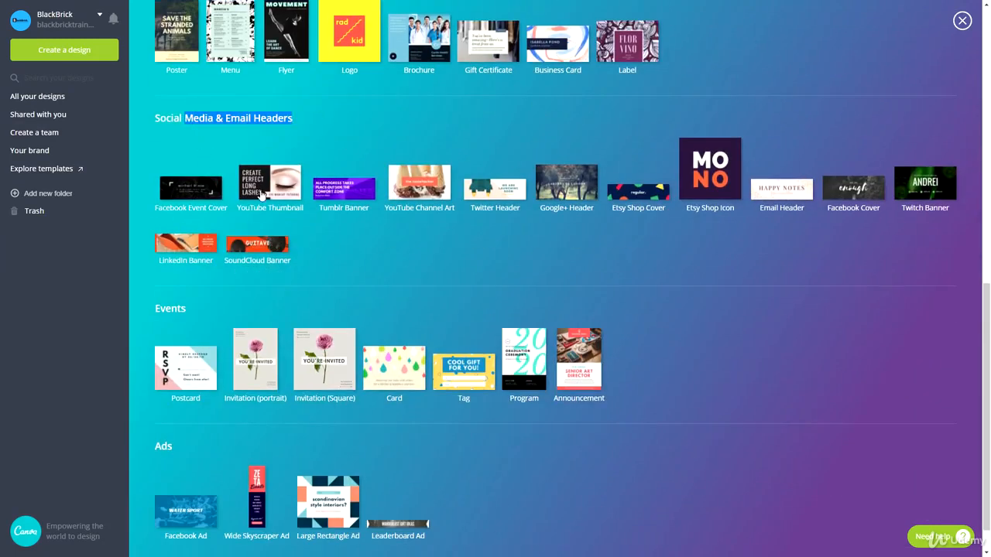
left_click(412, 183)
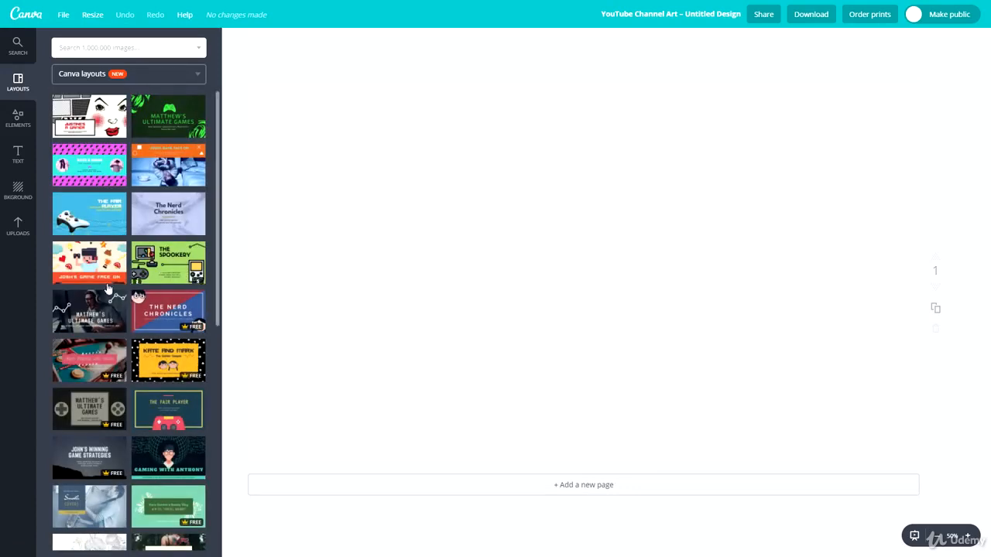
- Browse the Canva layouts for the channel art and examine the available free and paid template styles
scroll(108, 289, "down", 2)
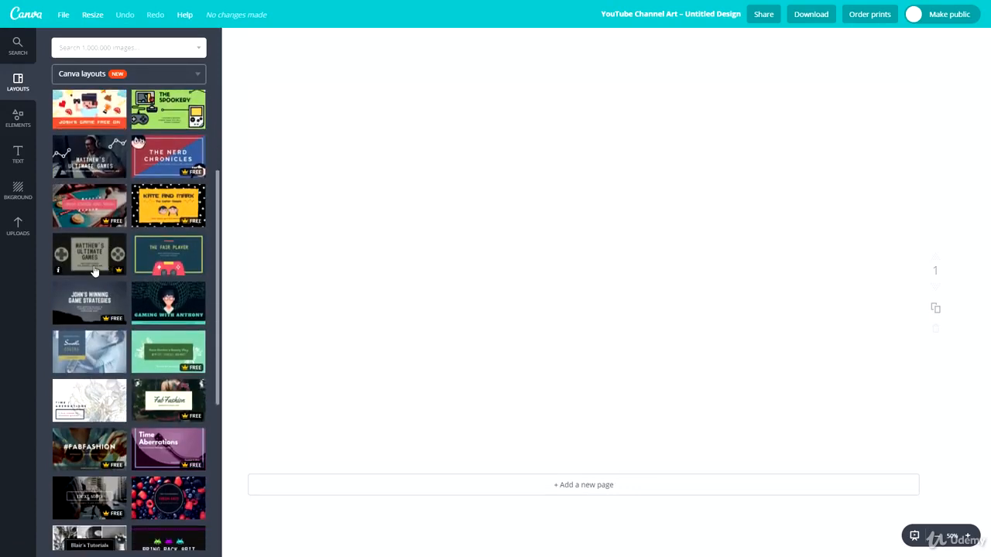
scroll(110, 289, "down", 2)
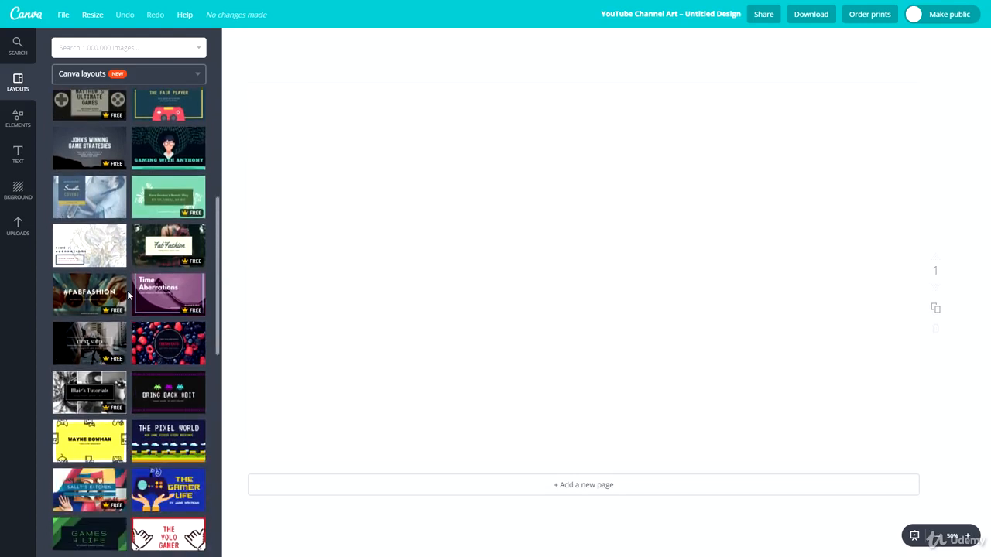
scroll(128, 288, "down", 2)
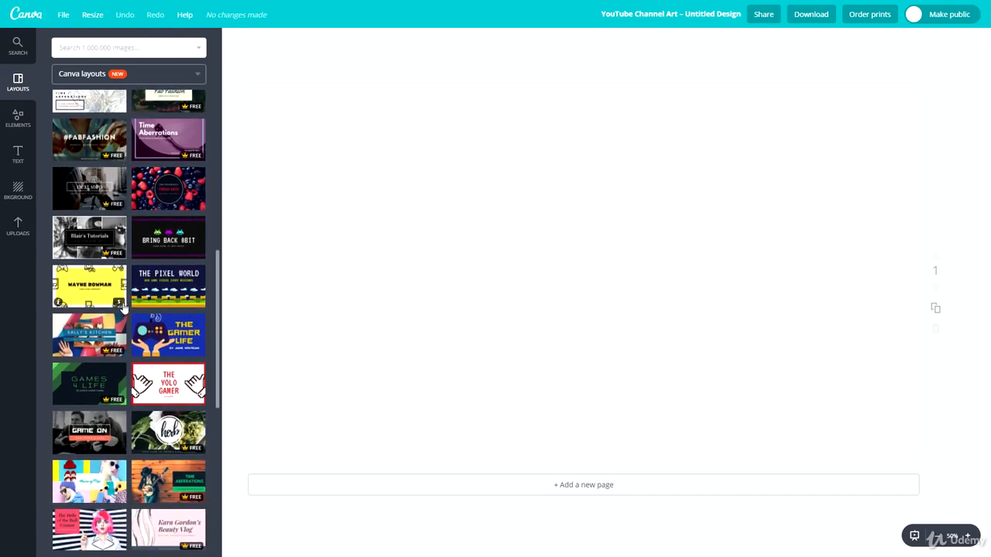
scroll(124, 306, "down", 2)
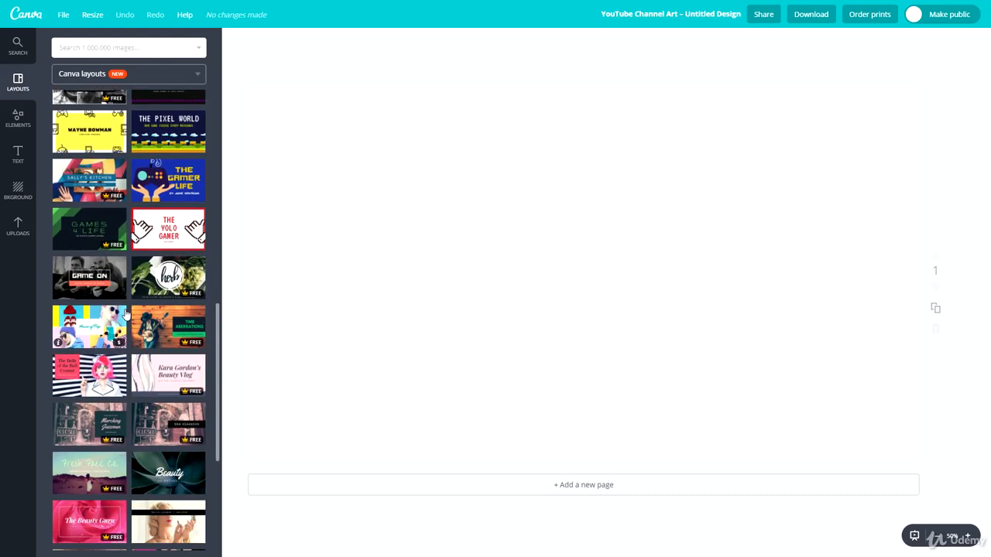
scroll(114, 364, "down", 2)
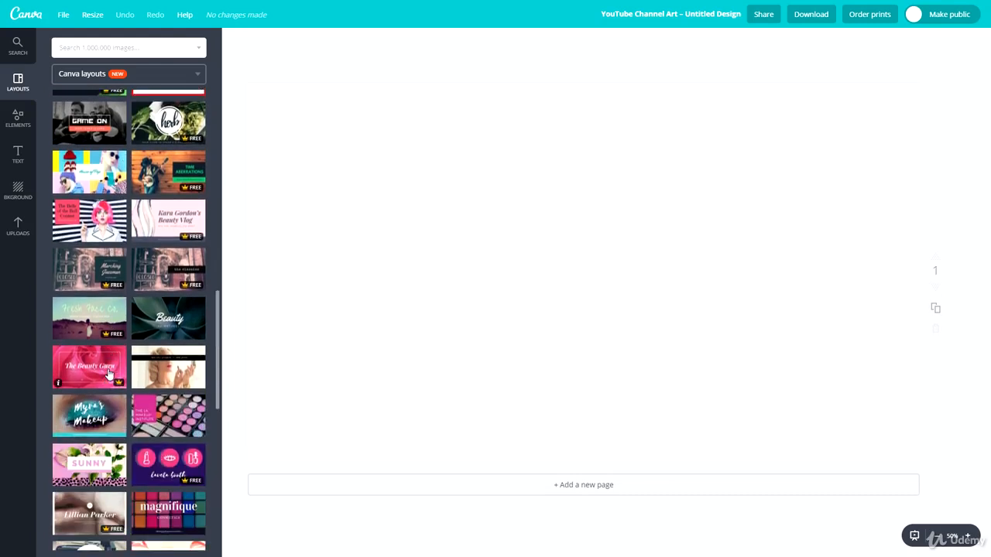
scroll(111, 376, "down", 2)
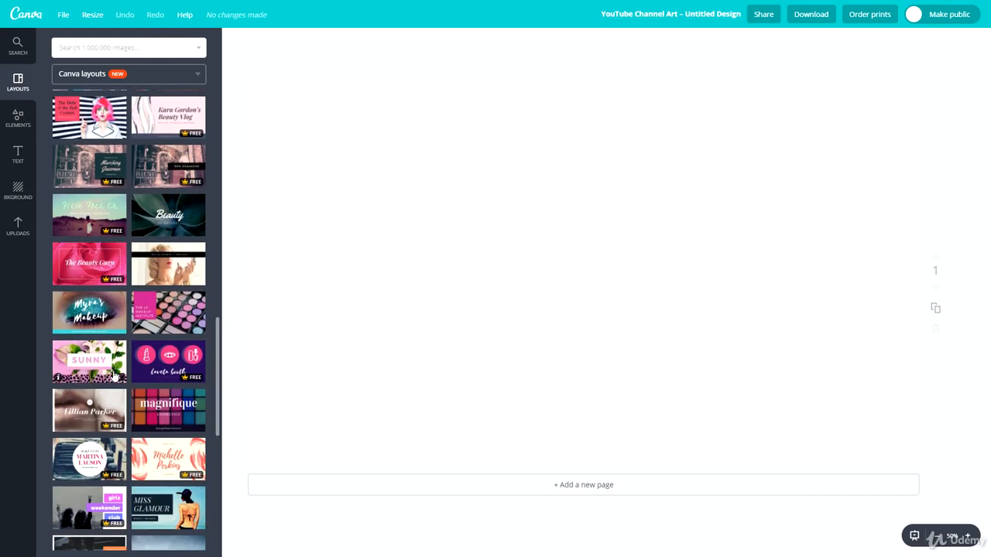
scroll(115, 375, "down", 4)
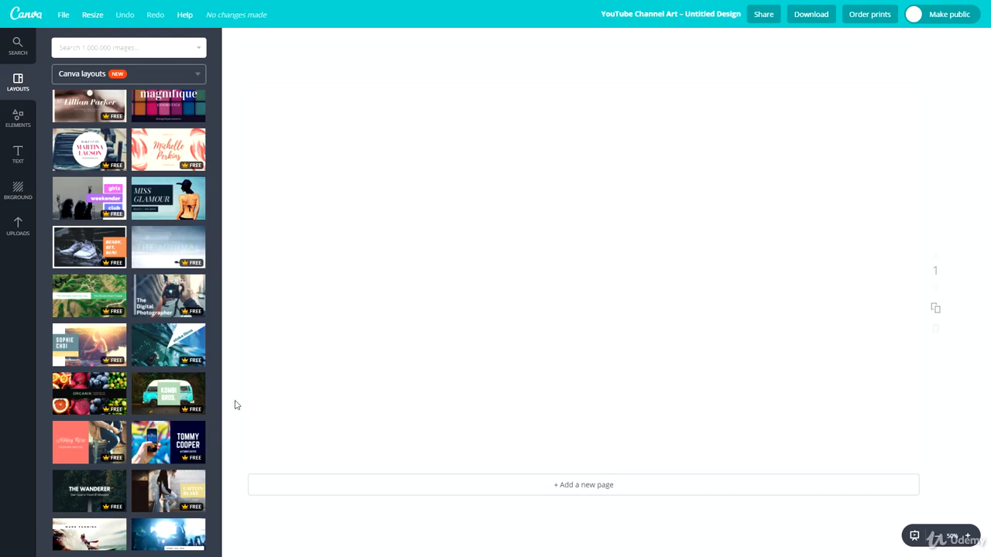
scroll(121, 328, "down", 2)
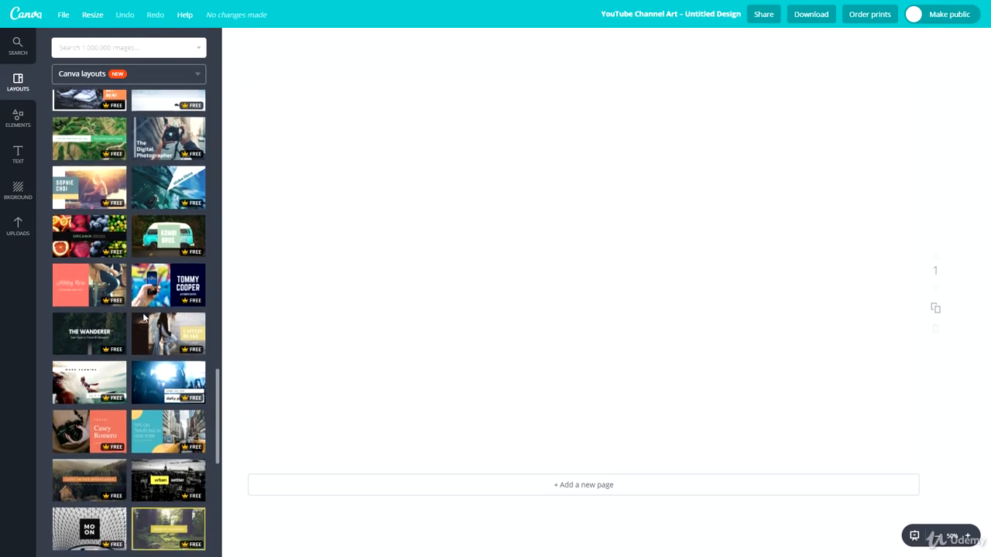
scroll(140, 319, "down", 1)
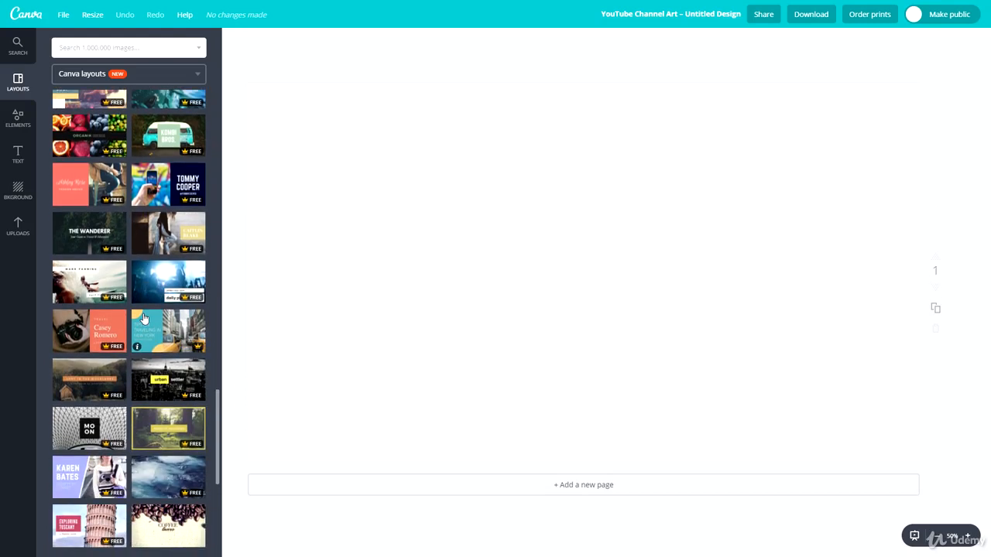
scroll(143, 318, "down", 3)
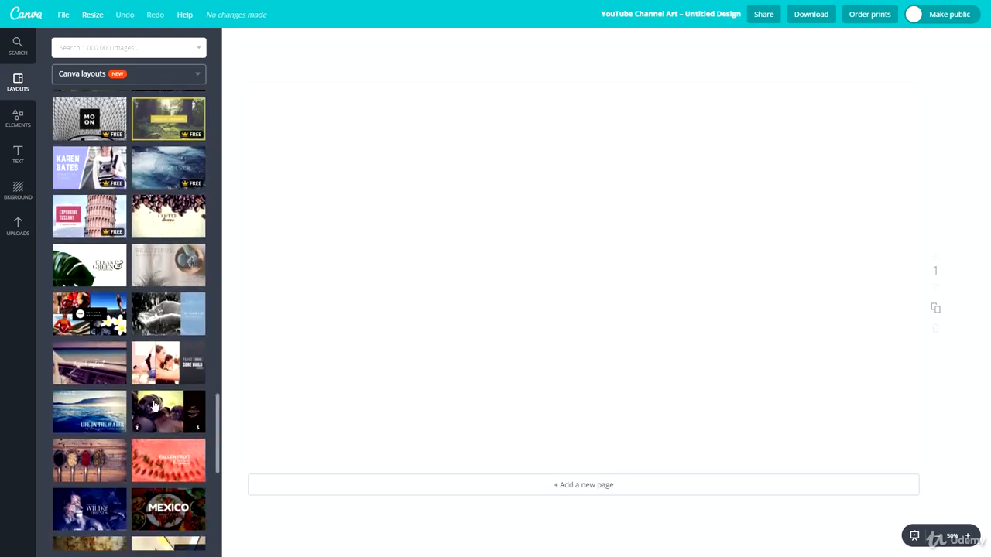
scroll(156, 420, "down", 2)
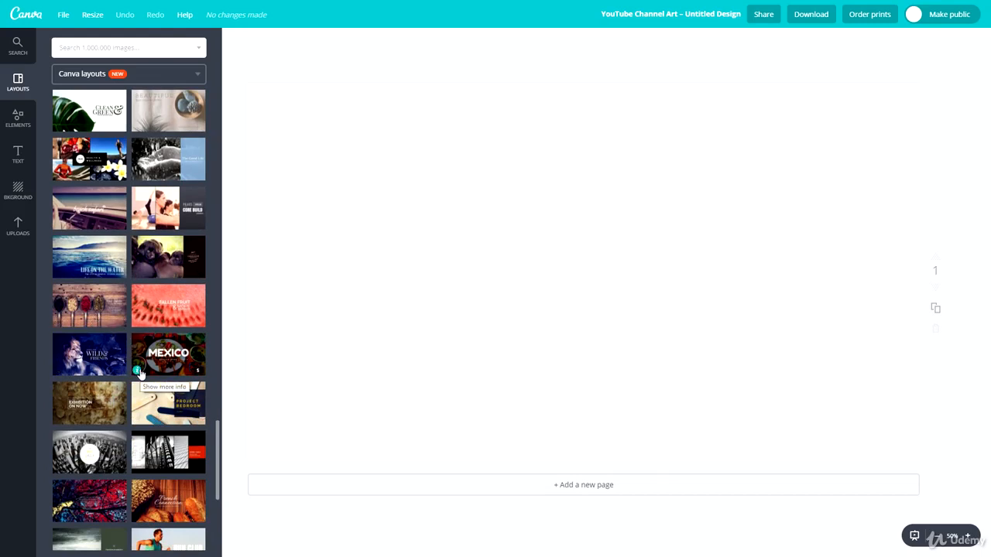
scroll(164, 379, "down", 1)
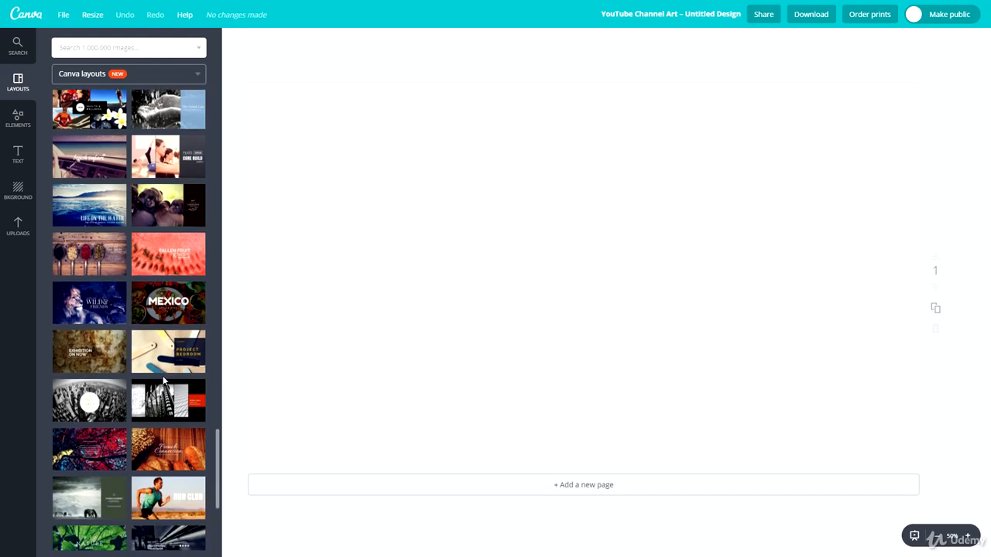
scroll(163, 379, "down", 3)
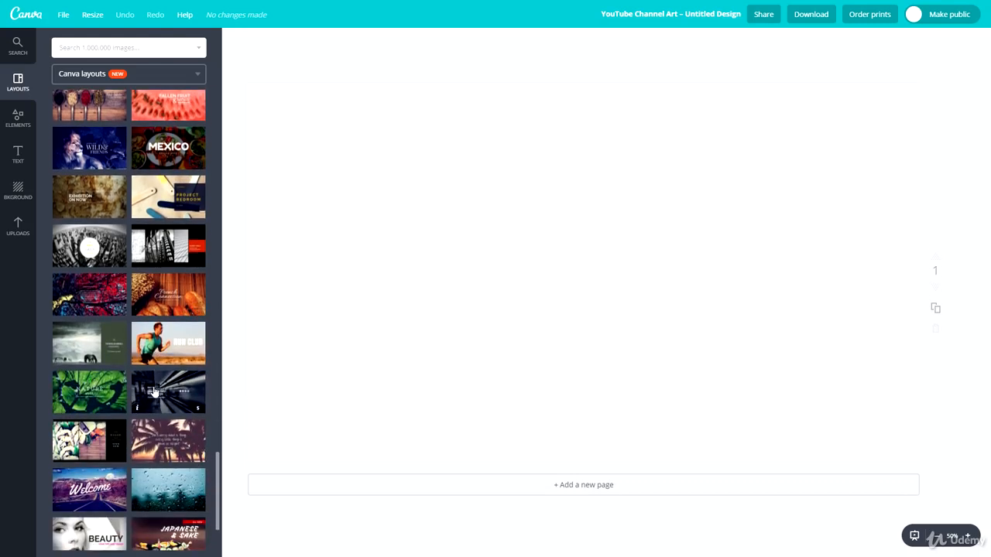
scroll(155, 484, "down", 1)
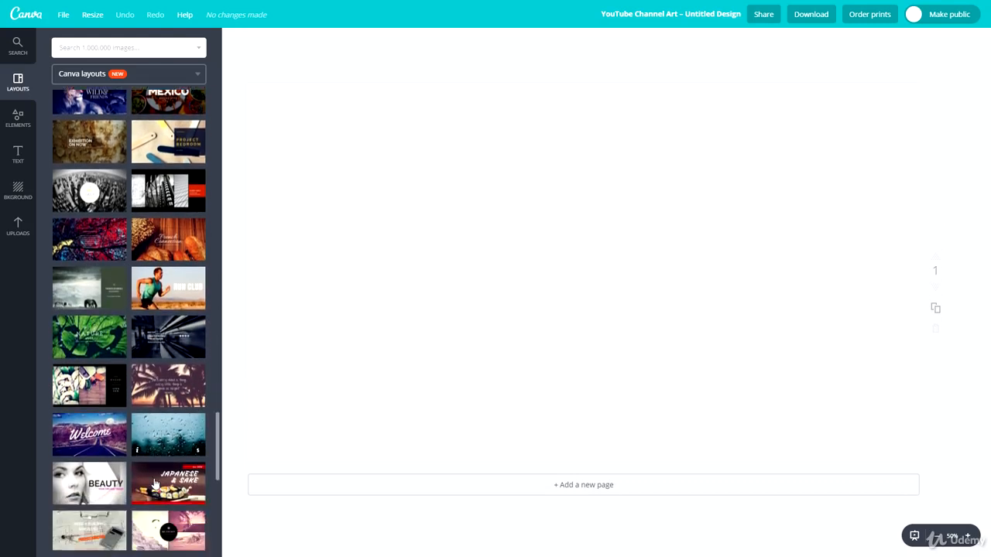
scroll(155, 484, "down", 4)
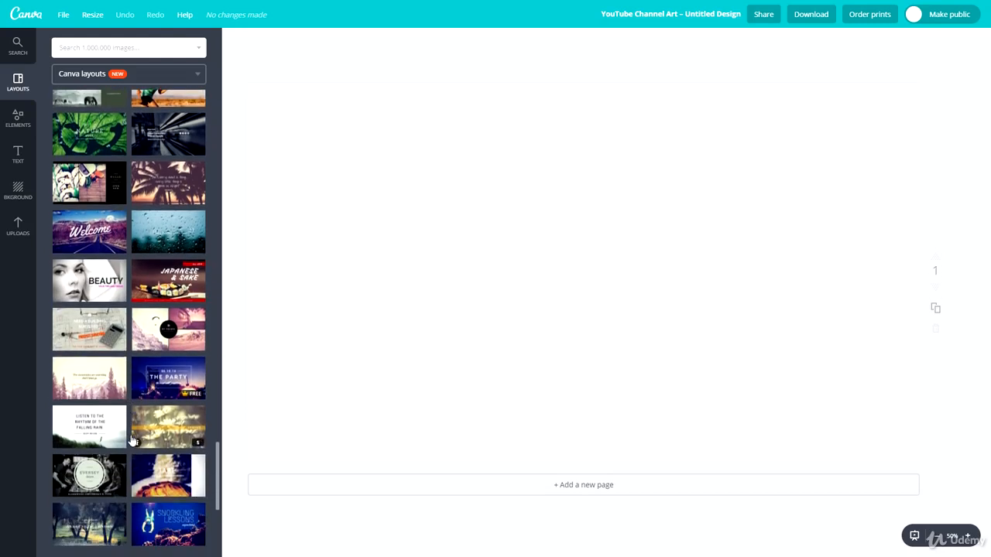
scroll(131, 441, "down", 4)
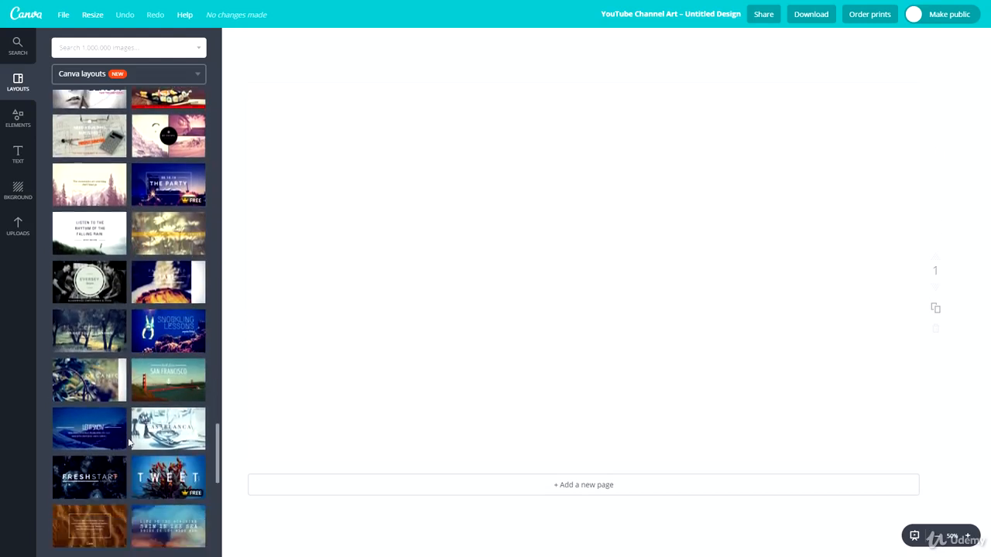
scroll(129, 441, "down", 3)
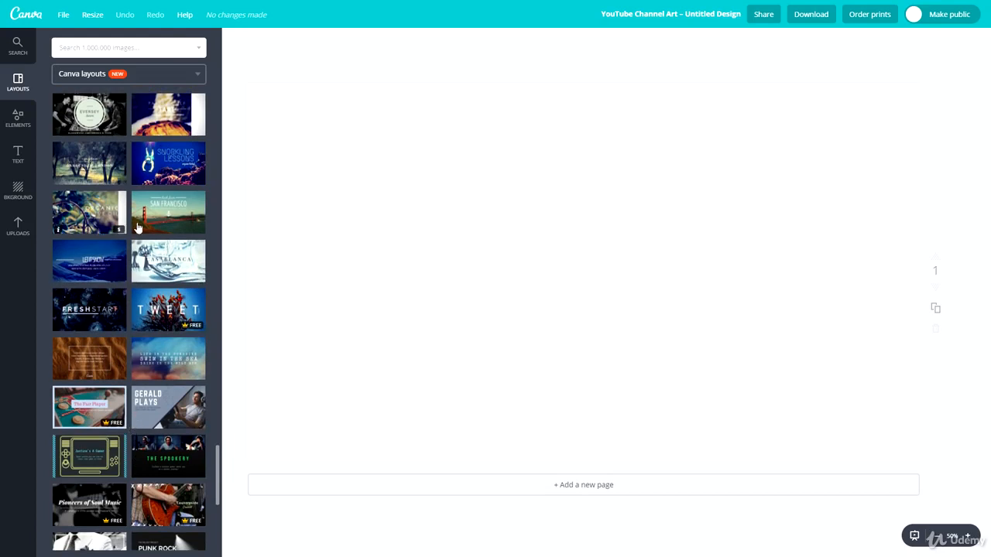
scroll(73, 322, "down", 3)
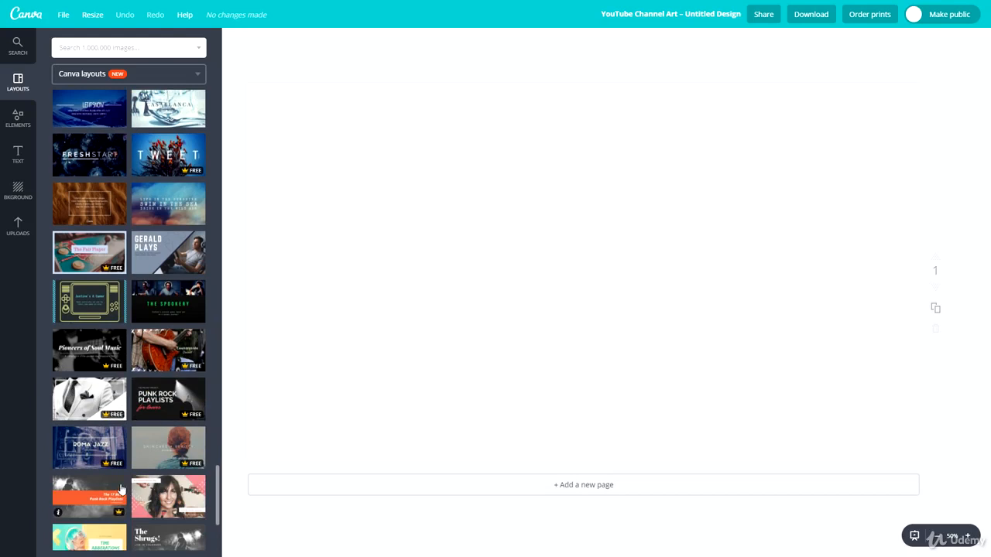
scroll(117, 486, "down", 1)
scroll(110, 457, "down", 2)
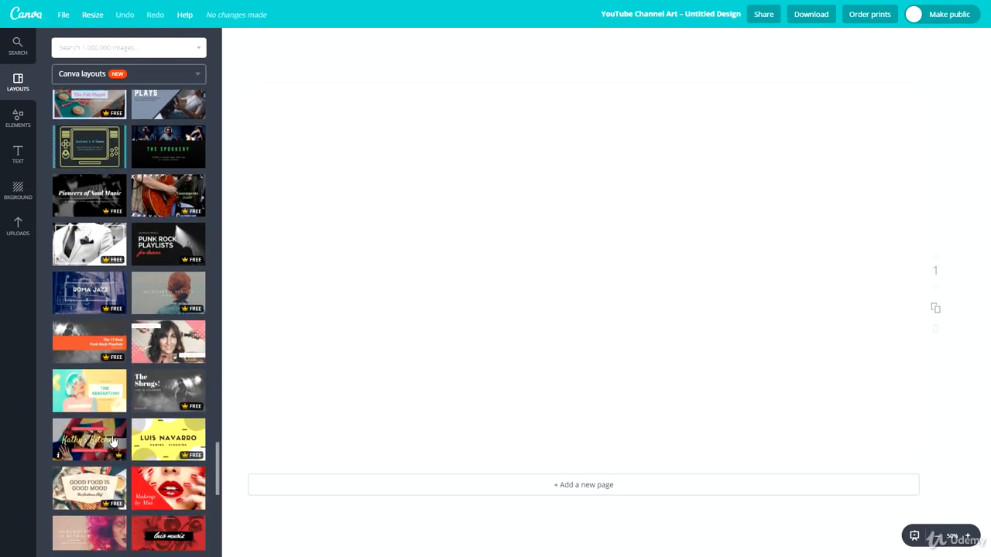
scroll(114, 439, "down", 3)
scroll(113, 437, "down", 1)
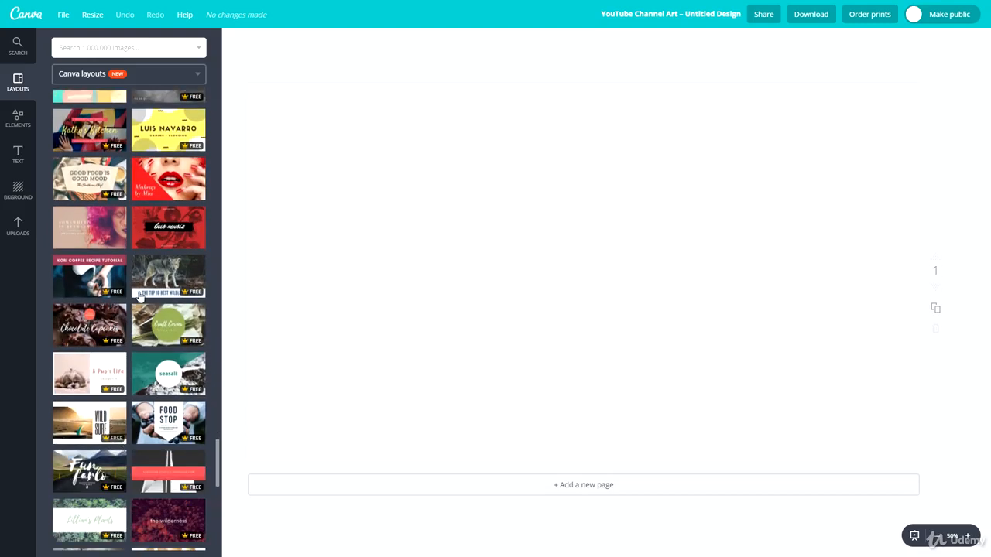
scroll(140, 294, "down", 2)
scroll(134, 310, "down", 1)
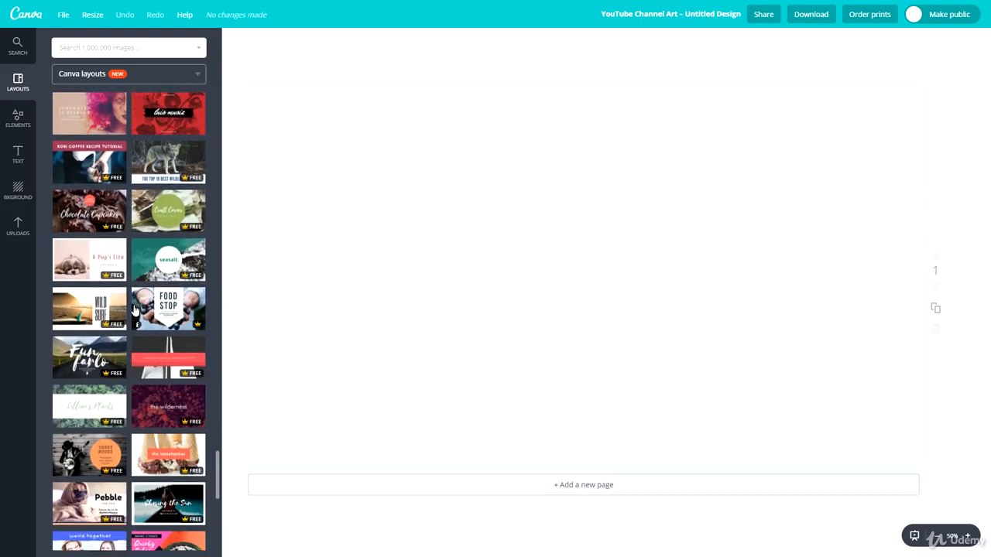
scroll(134, 310, "down", 2)
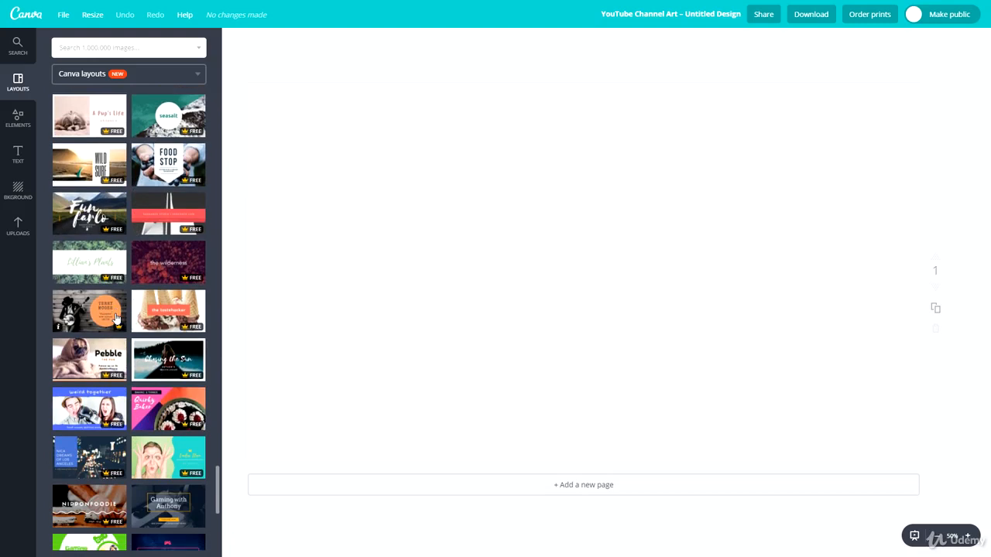
scroll(115, 318, "down", 2)
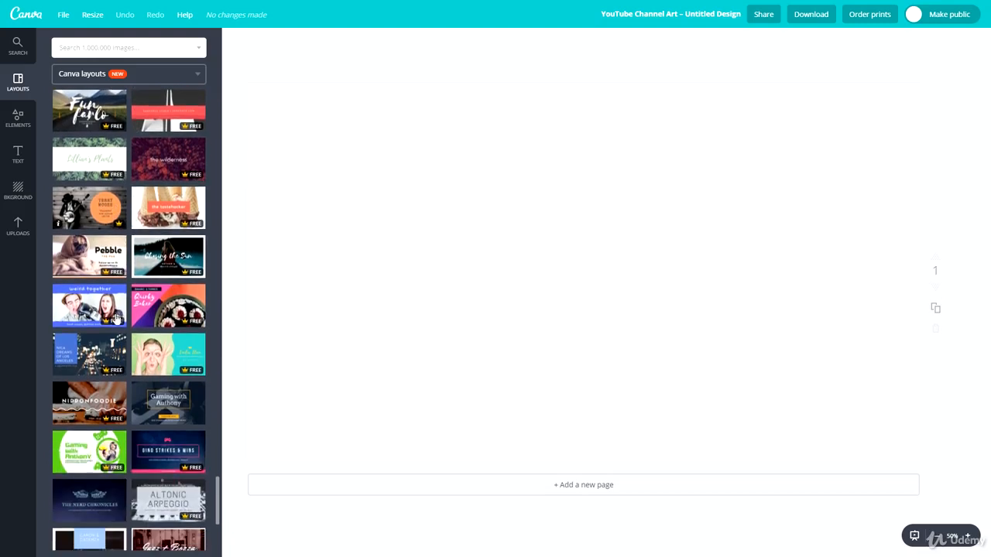
scroll(147, 371, "down", 2)
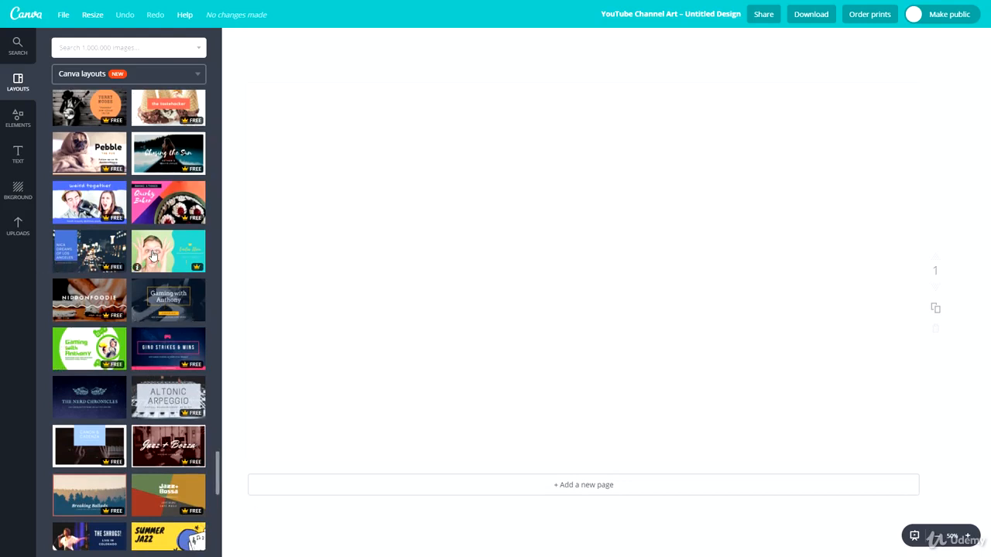
scroll(144, 201, "down", 1)
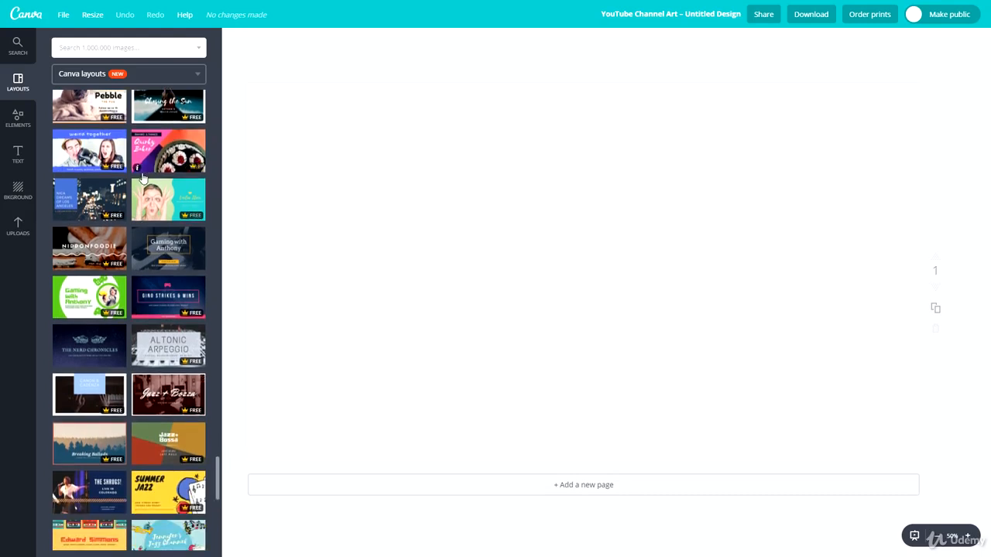
scroll(155, 306, "down", 1)
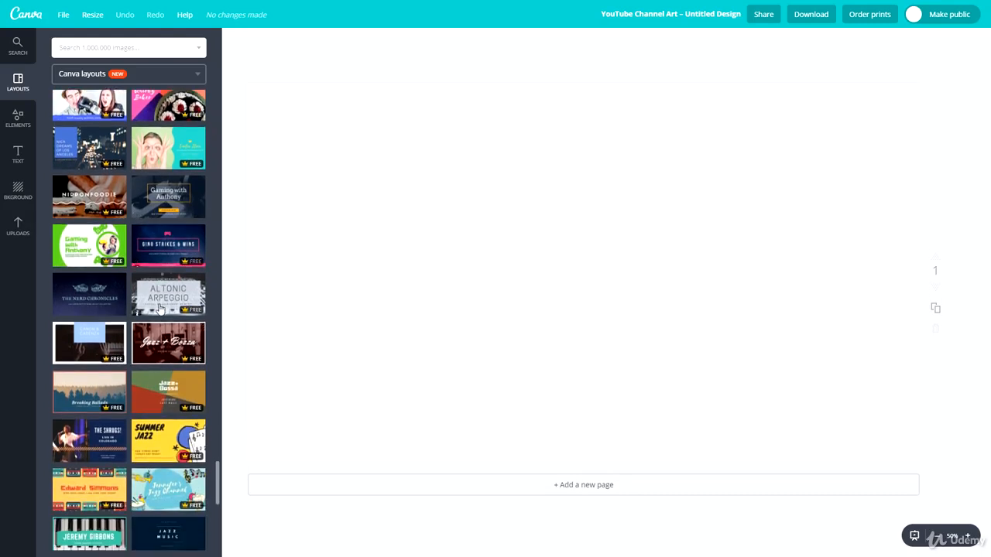
scroll(159, 308, "down", 2)
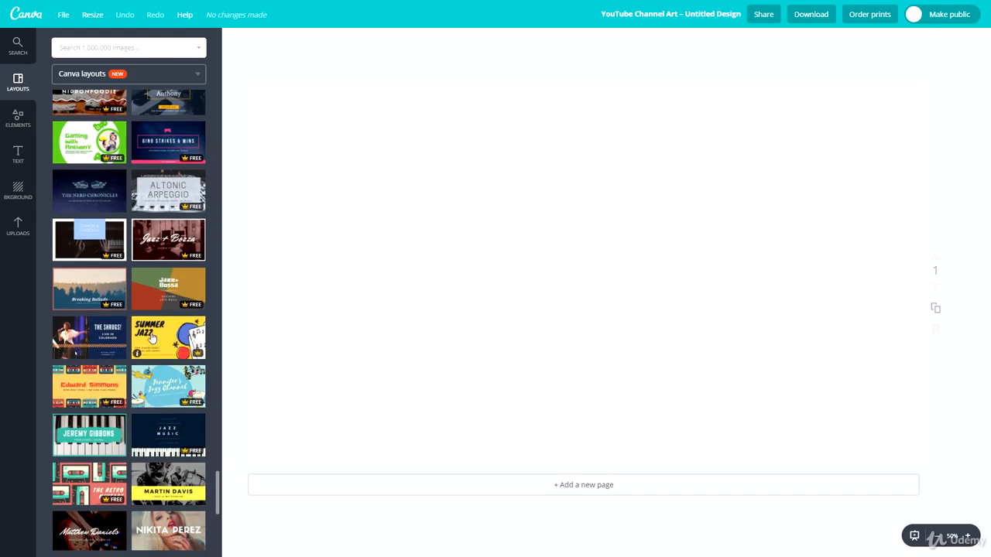
scroll(155, 340, "down", 1)
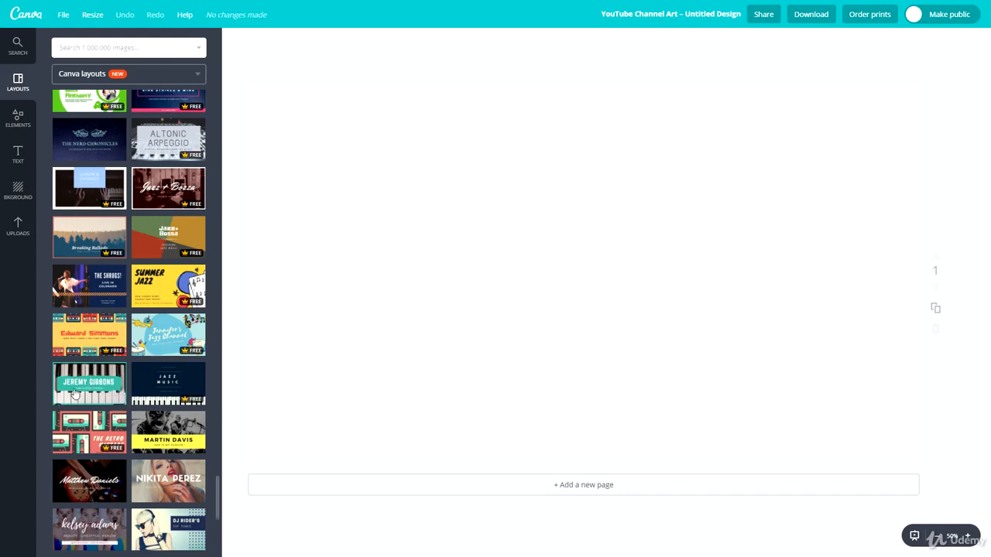
scroll(85, 391, "down", 3)
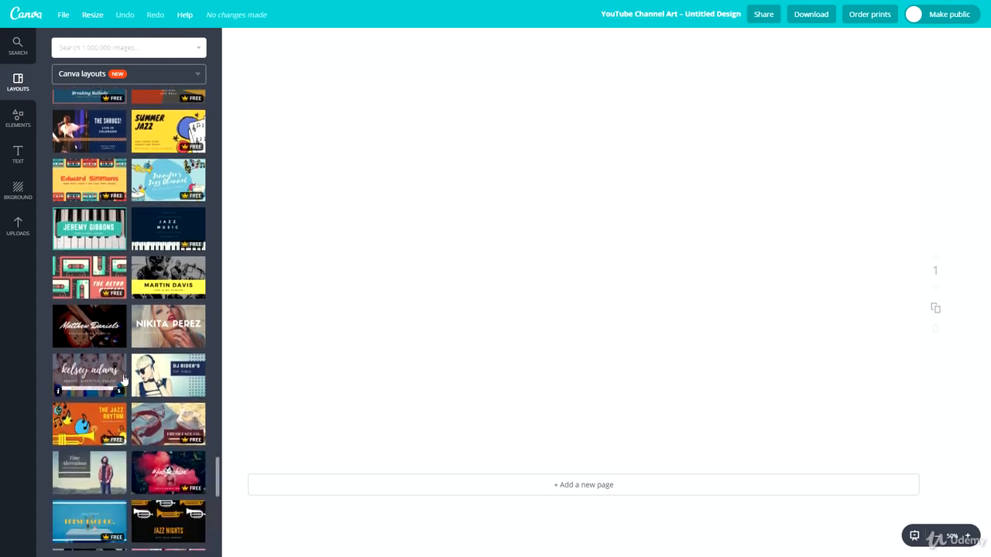
- Find the free Canva layout with the black-and-white guitarist photo and "ROCK & POP MUSIC" subtitle and apply it to the page
scroll(151, 395, "down", 2)
scroll(154, 415, "down", 1)
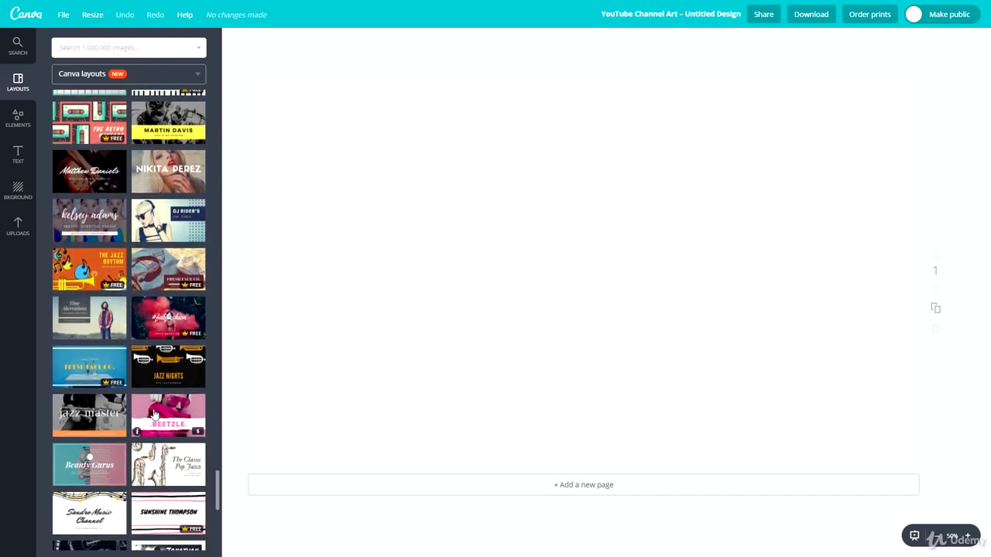
scroll(153, 415, "down", 5)
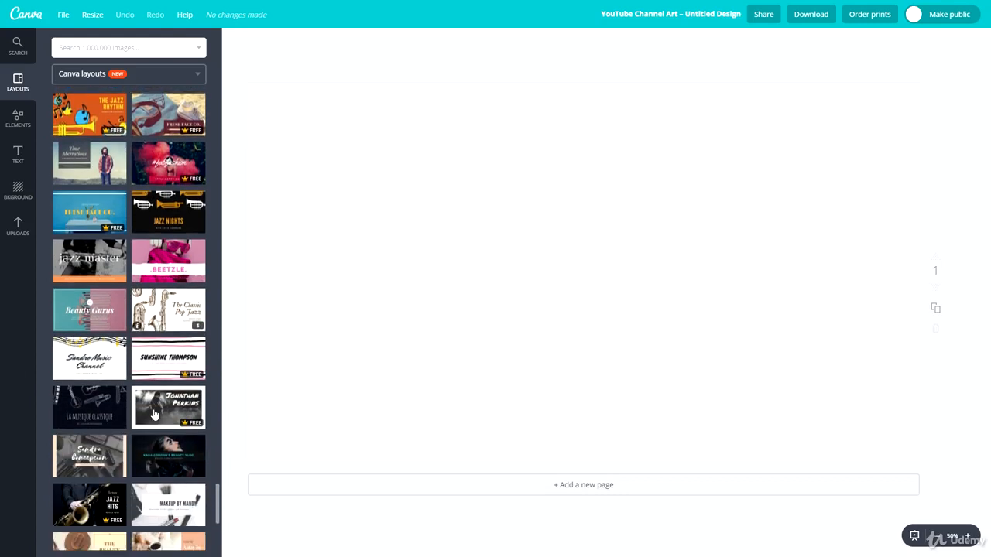
scroll(152, 418, "down", 4)
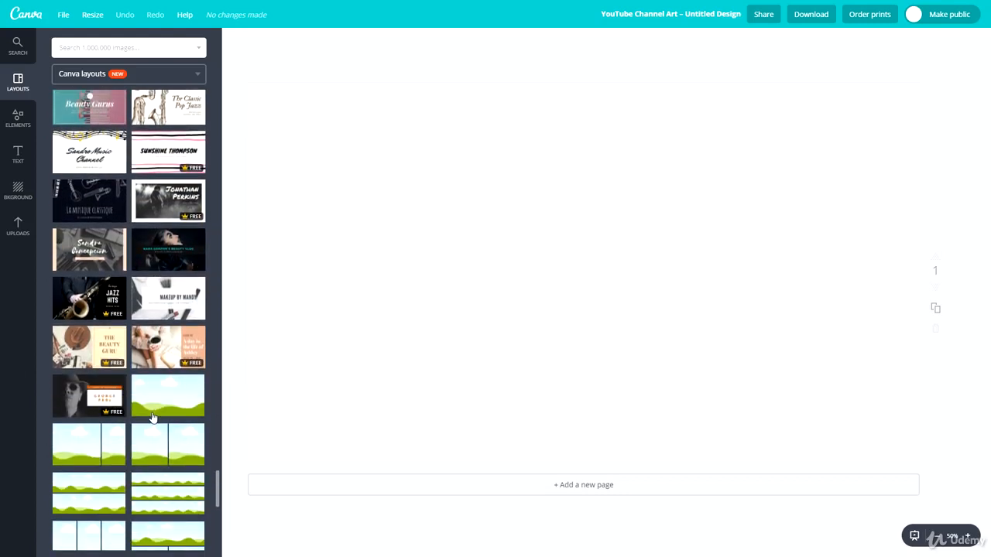
left_click(137, 215)
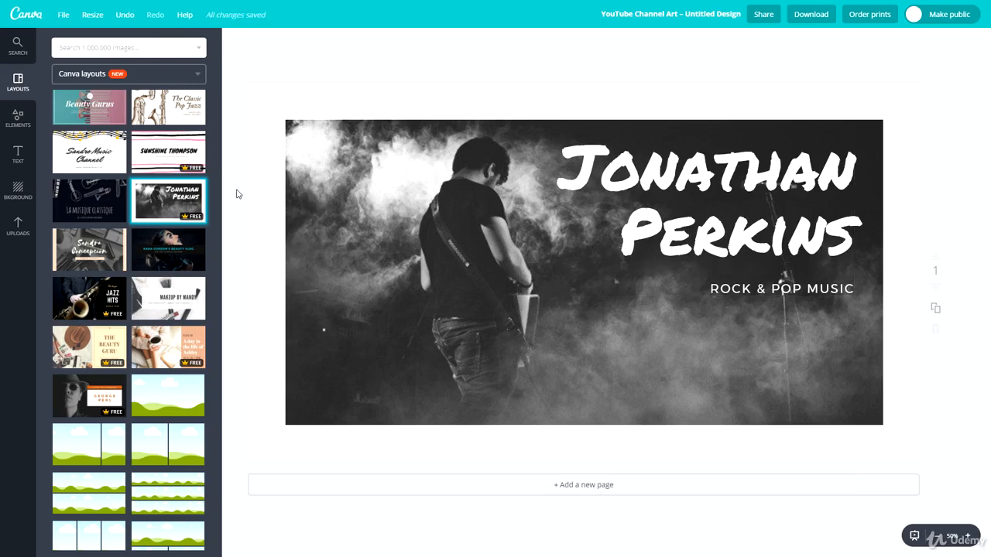
left_click_drag(231, 208, 957, 340)
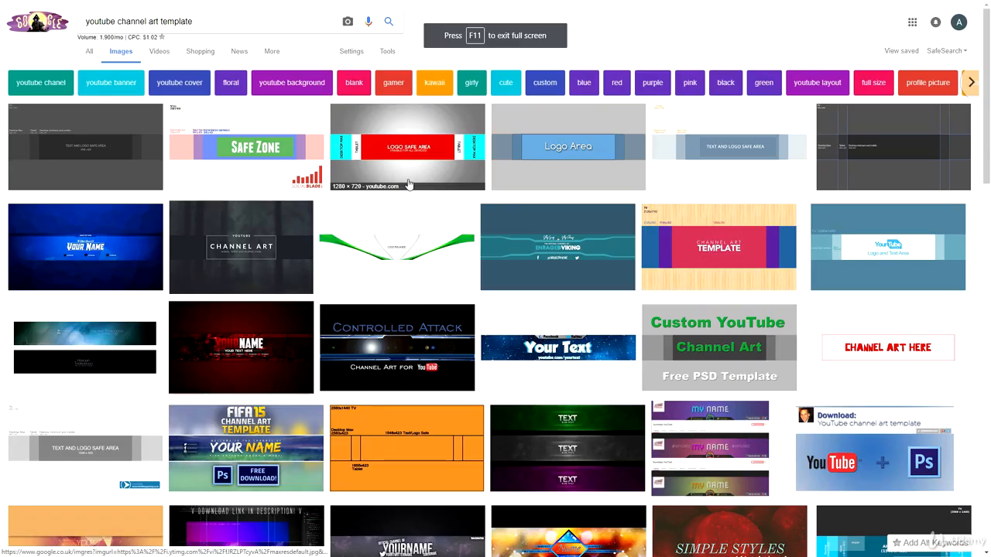
- Switch to the Google Images results for "youtube channel art template" and examine the safe areas for TV, desktop, tablet and mobile
left_click_drag(91, 21, 130, 21)
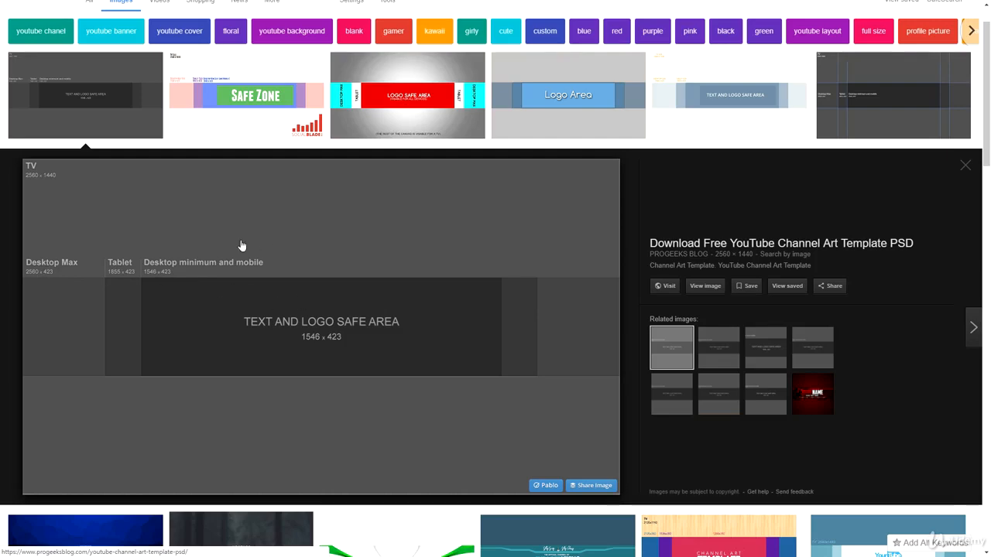
scroll(243, 248, "up", 1)
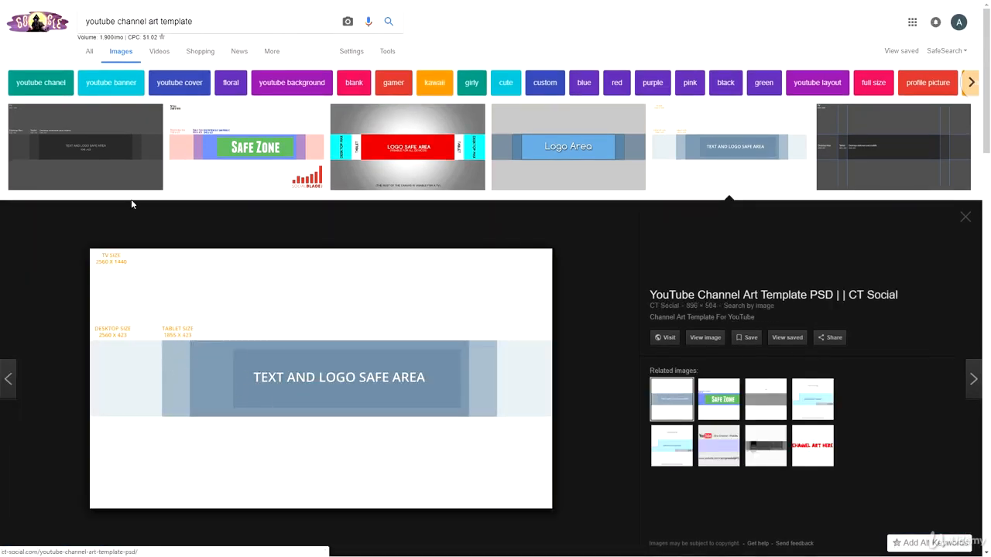
scroll(131, 199, "down", 6)
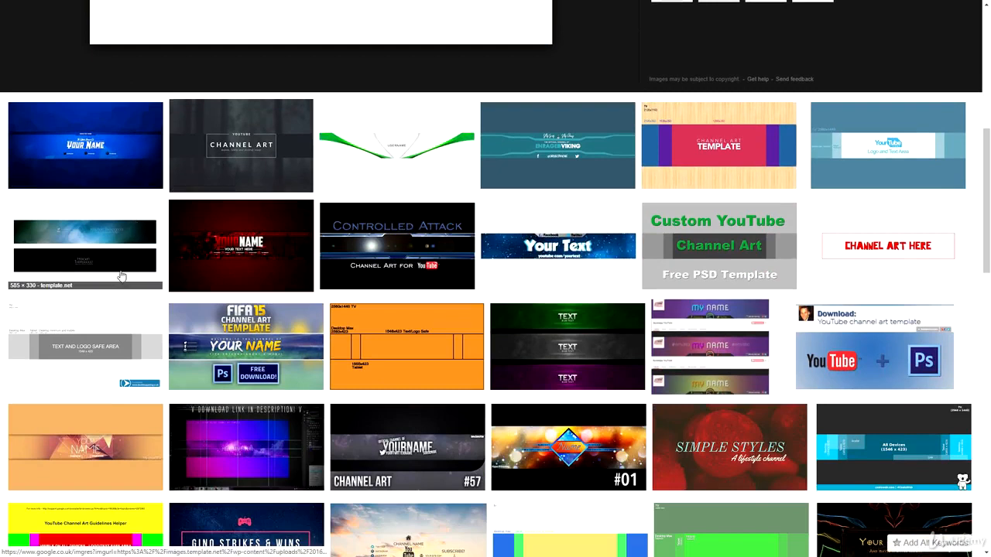
left_click(89, 345)
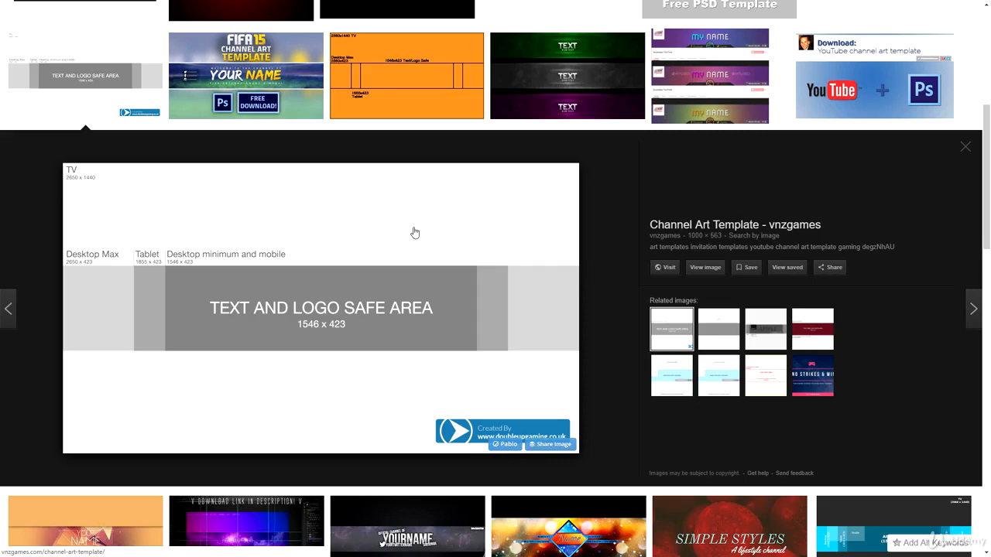
scroll(453, 305, "up", 5)
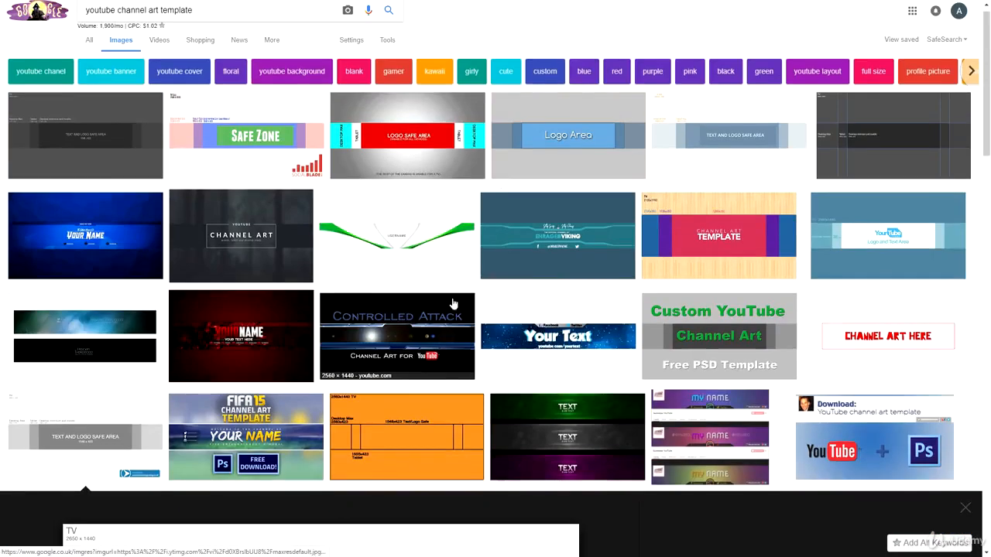
left_click(439, 155)
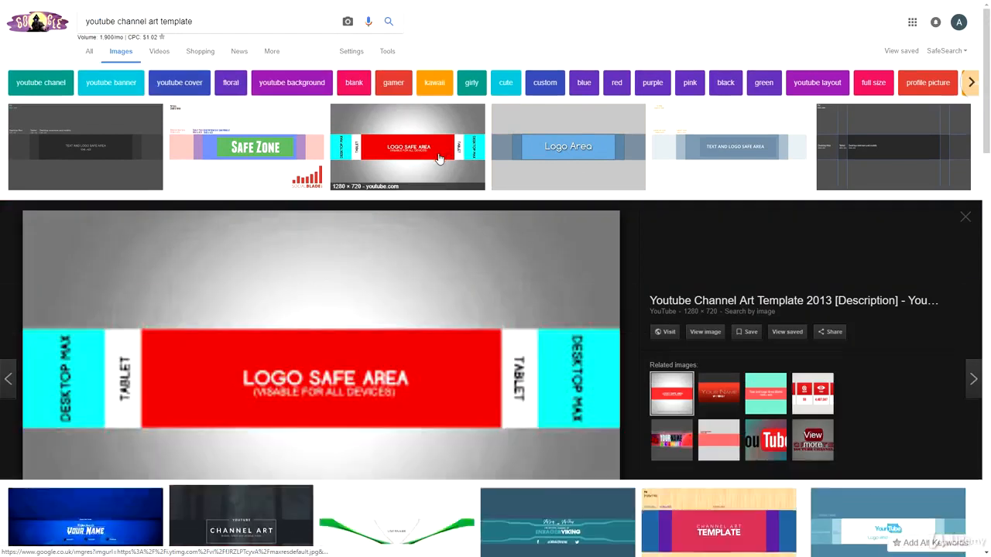
left_click(915, 144)
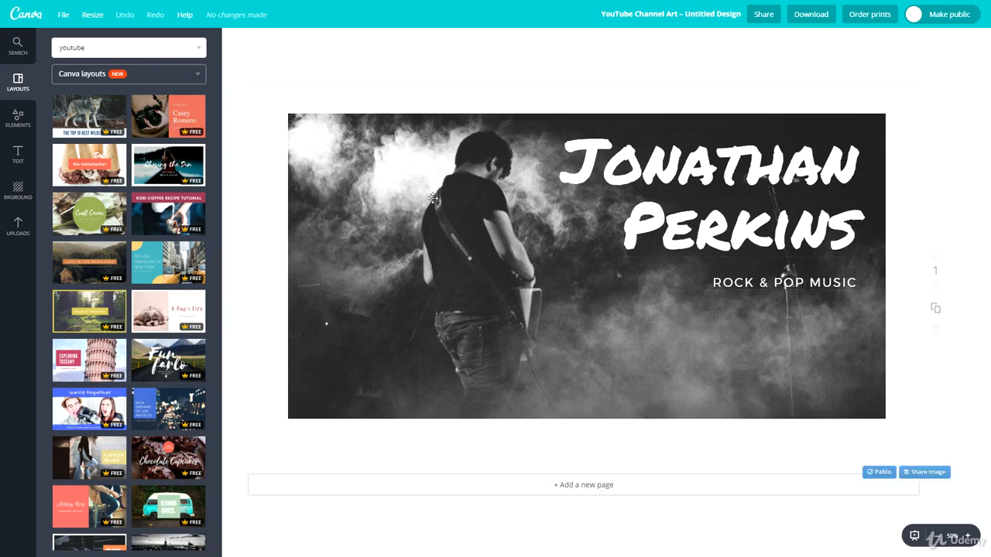
- Return to the Canva design and rename it "youtube channel art"
left_click(631, 181)
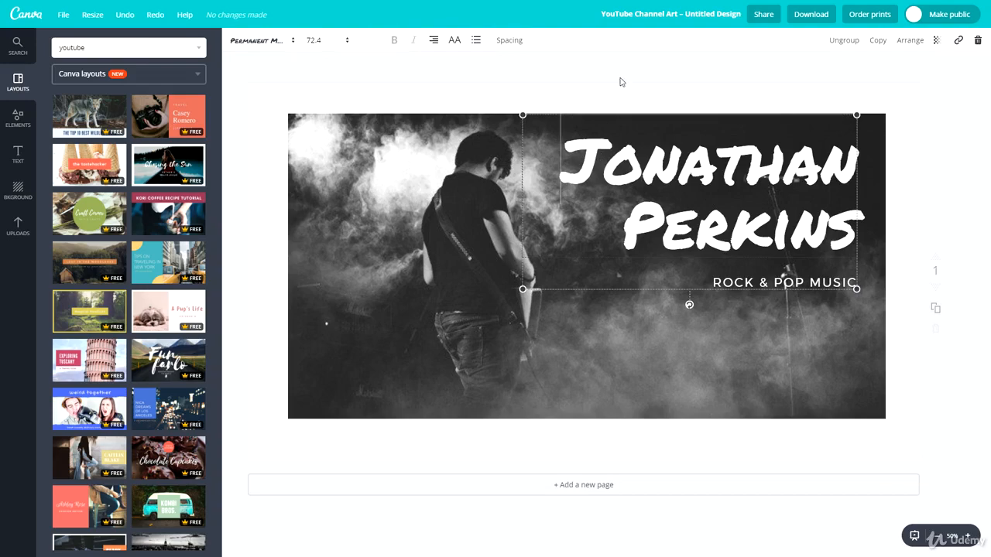
left_click(658, 14)
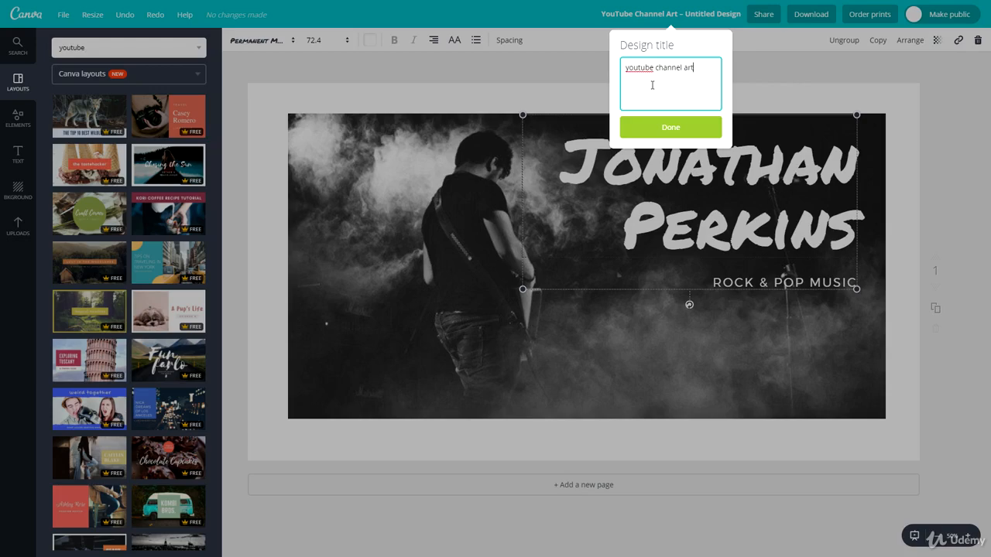
key("Return")
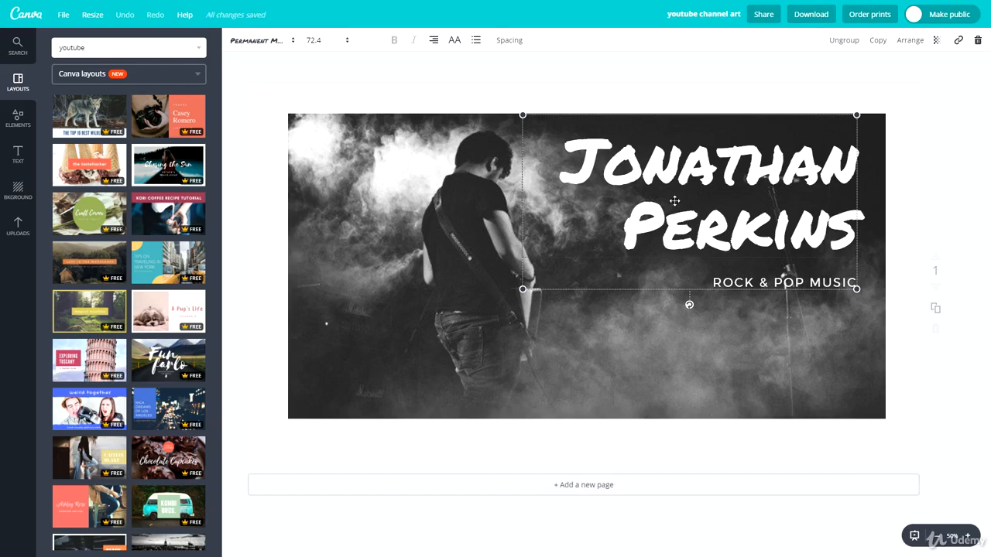
- Try the black textured, dark blue gradient and white textured backgrounds behind the guitarist photo
left_click(368, 209)
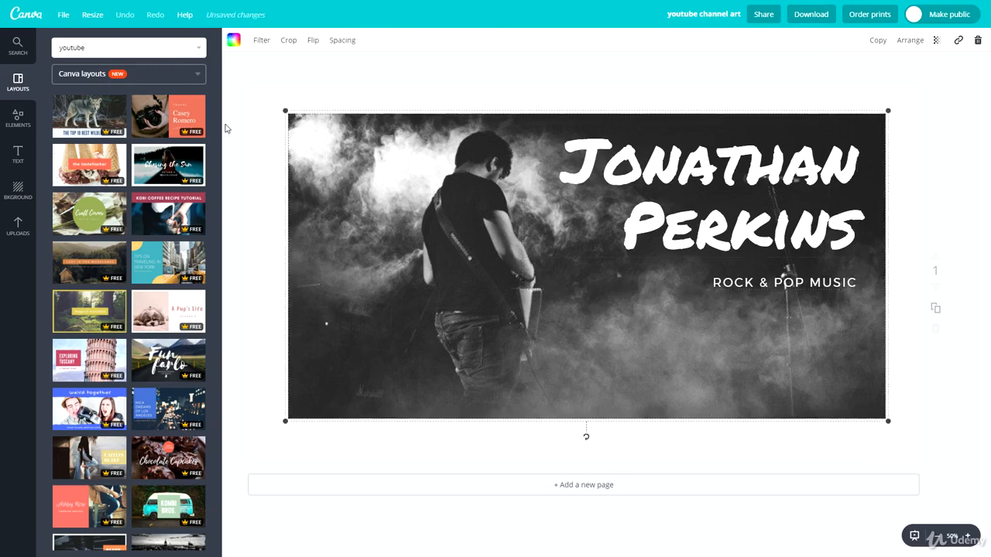
left_click(262, 133)
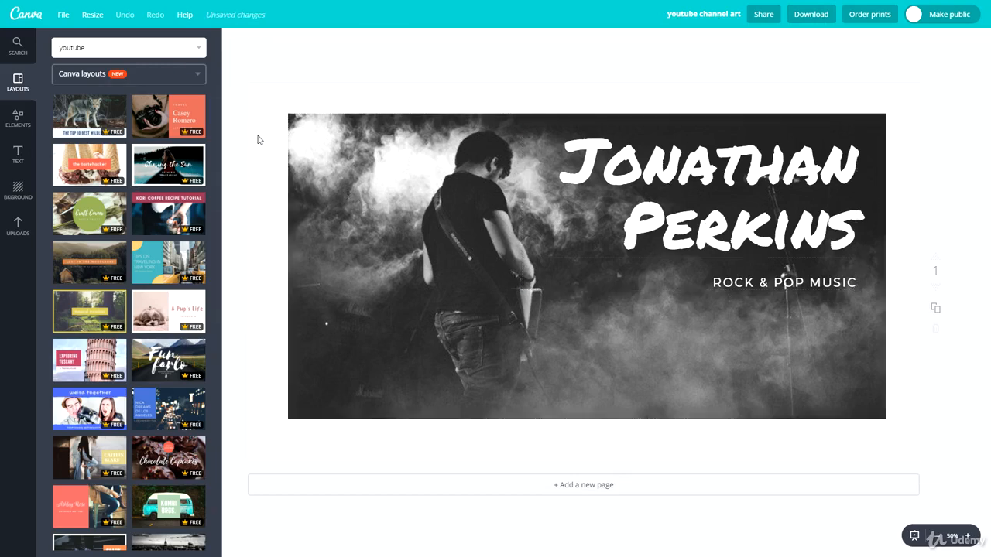
left_click(13, 200)
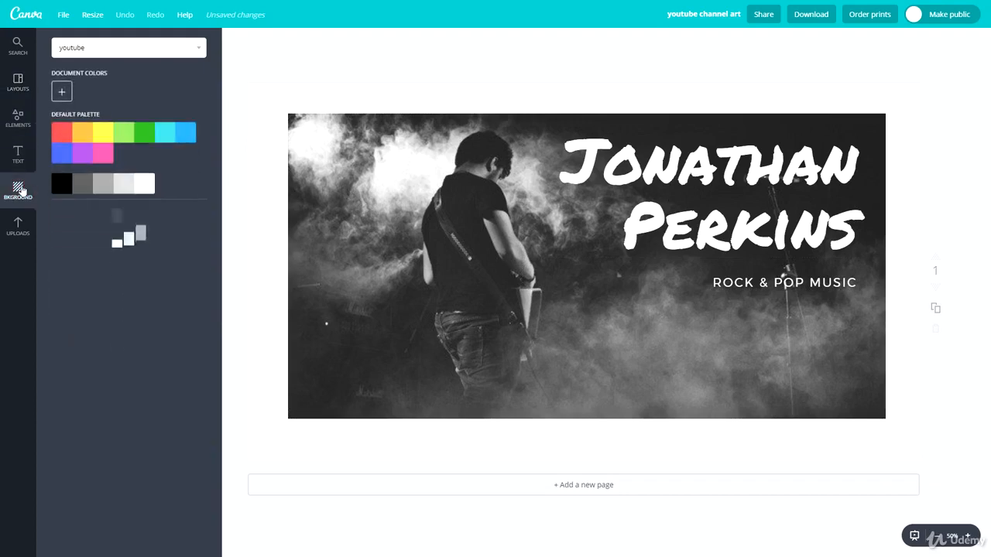
scroll(168, 449, "down", 5)
scroll(167, 450, "down", 3)
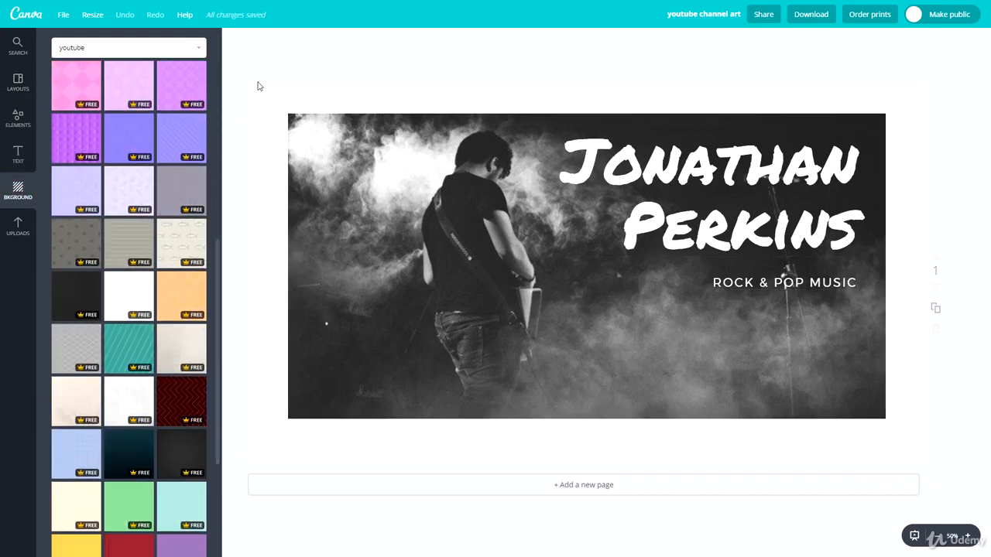
mouse_move(375, 270)
left_mouse_down()
mouse_move(706, 296)
mouse_move(423, 271)
mouse_move(343, 276)
mouse_move(371, 280)
left_mouse_up()
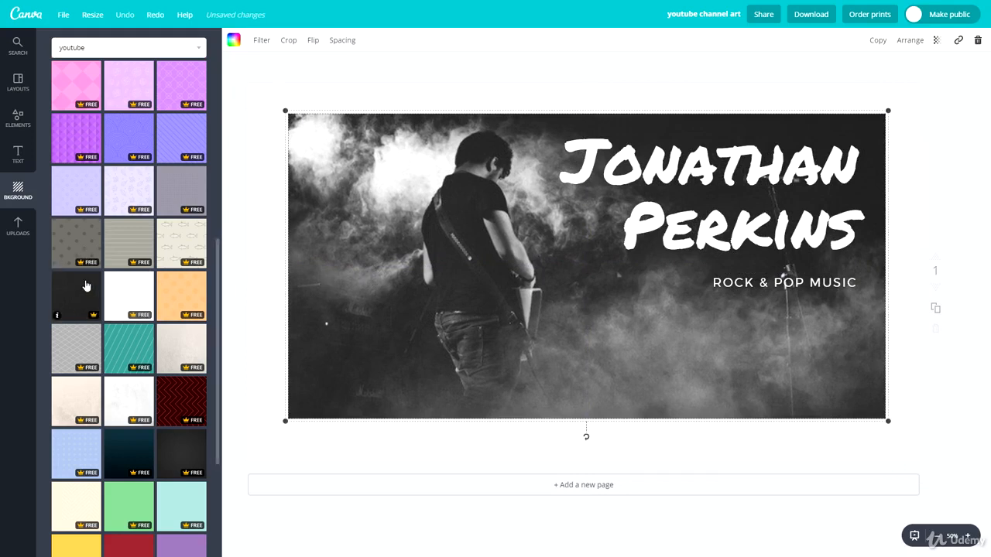
left_click(86, 287)
scroll(86, 286, "down", 2)
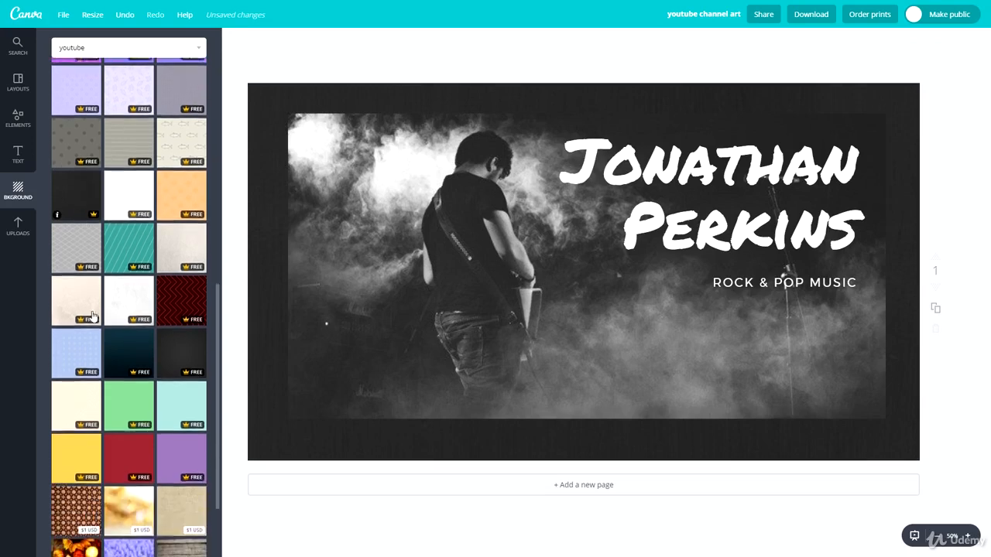
left_click(137, 349)
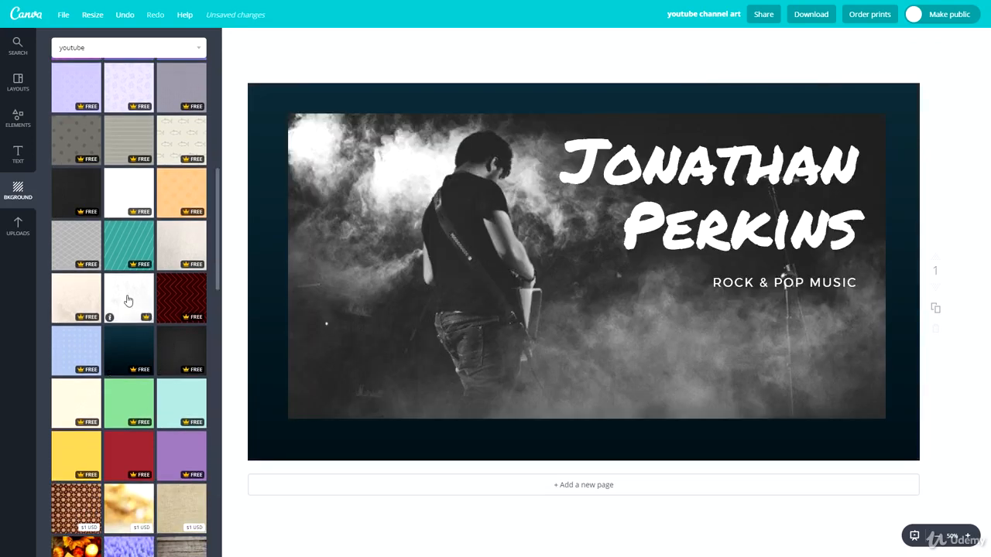
left_click(128, 300)
- Set the page background to plain white from the default palette
scroll(145, 333, "up", 3)
scroll(145, 333, "up", 4)
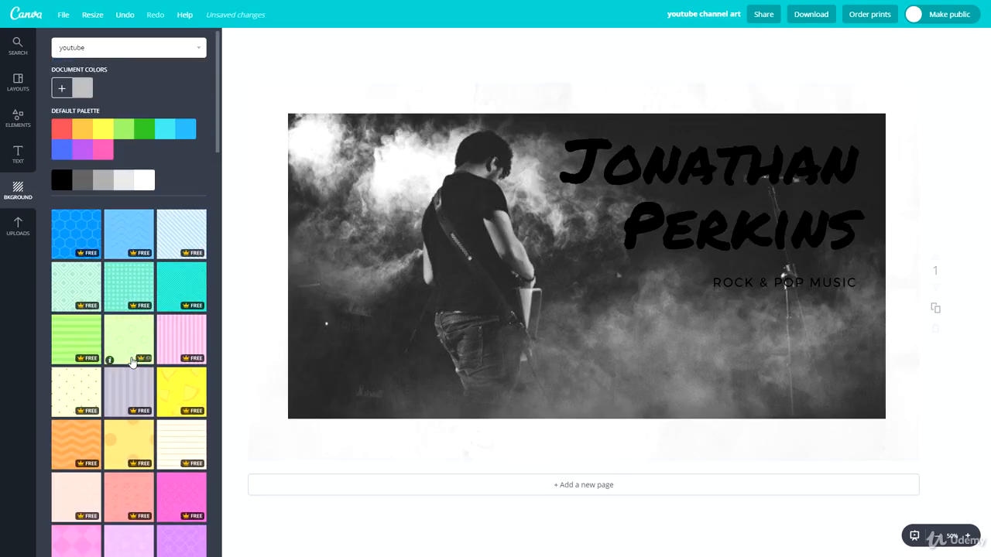
left_click(138, 179)
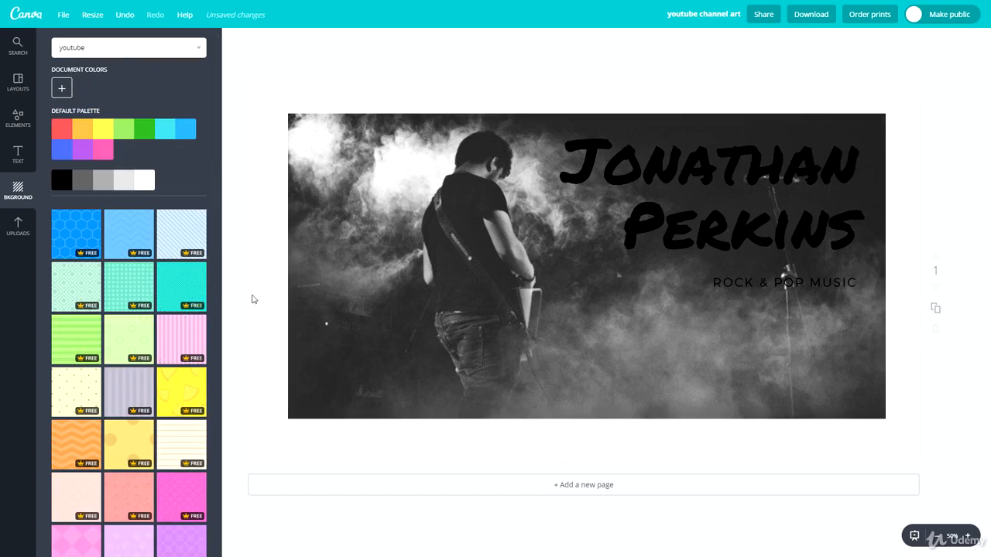
- Recolour the large name heading yellow from the default palette
left_click(681, 206)
left_click(370, 39)
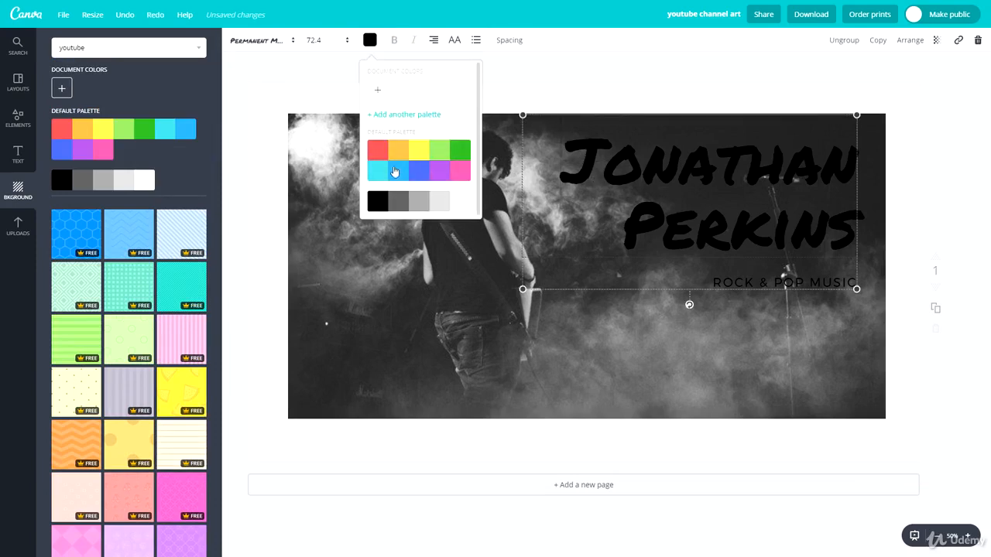
left_click(439, 150)
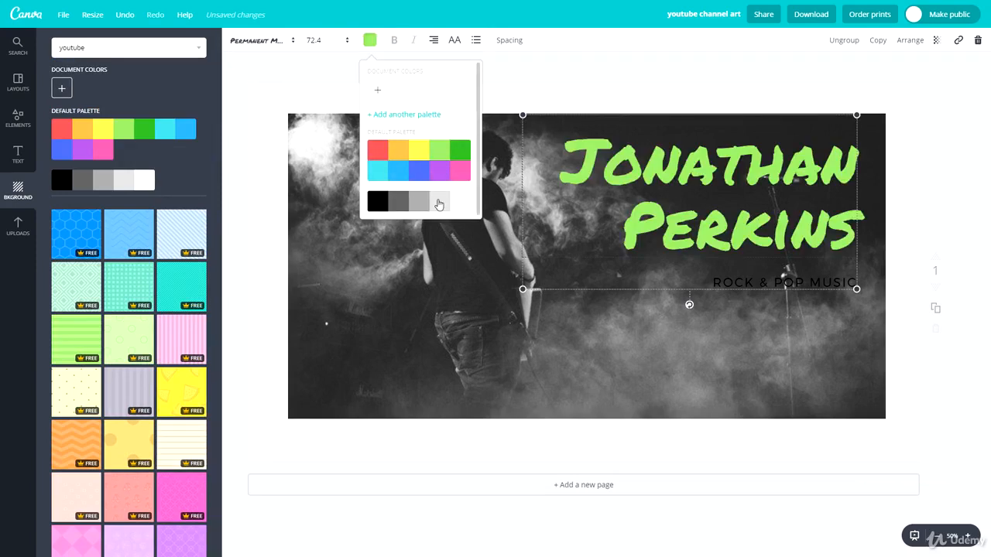
left_click(459, 156)
left_click(419, 153)
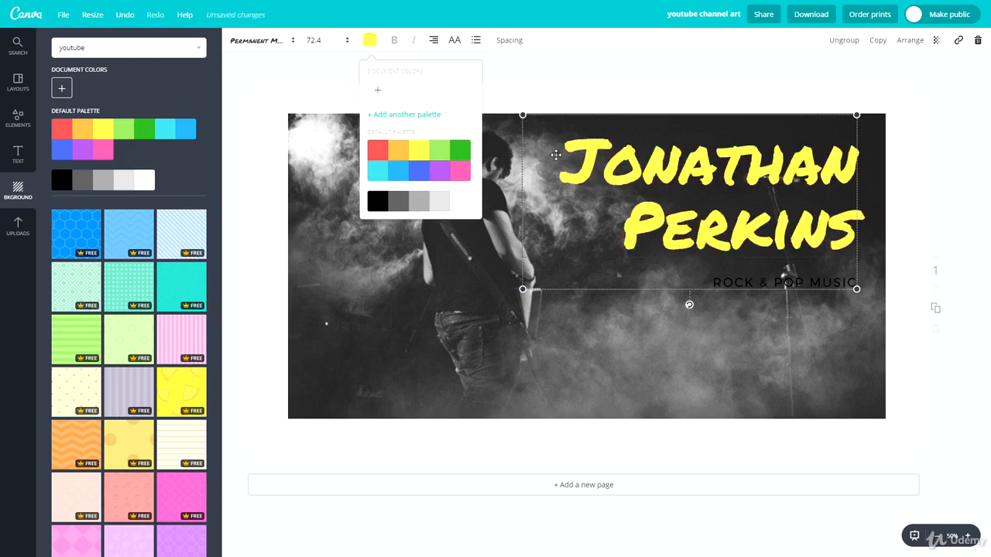
- Shift the grouped heading and subtitle slightly inward, duplicate the group and place the copy almost over the original
left_click_drag(570, 123, 553, 127)
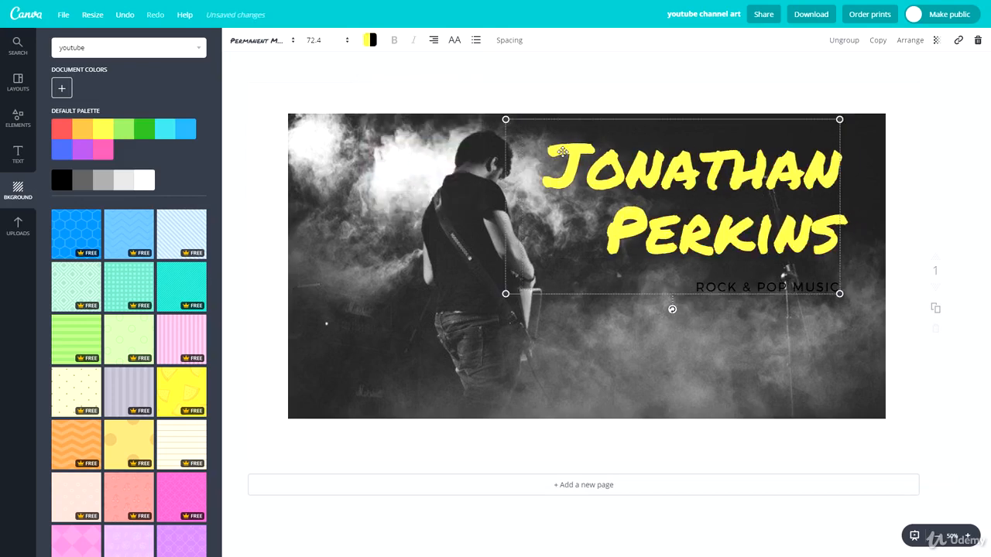
left_click(878, 43)
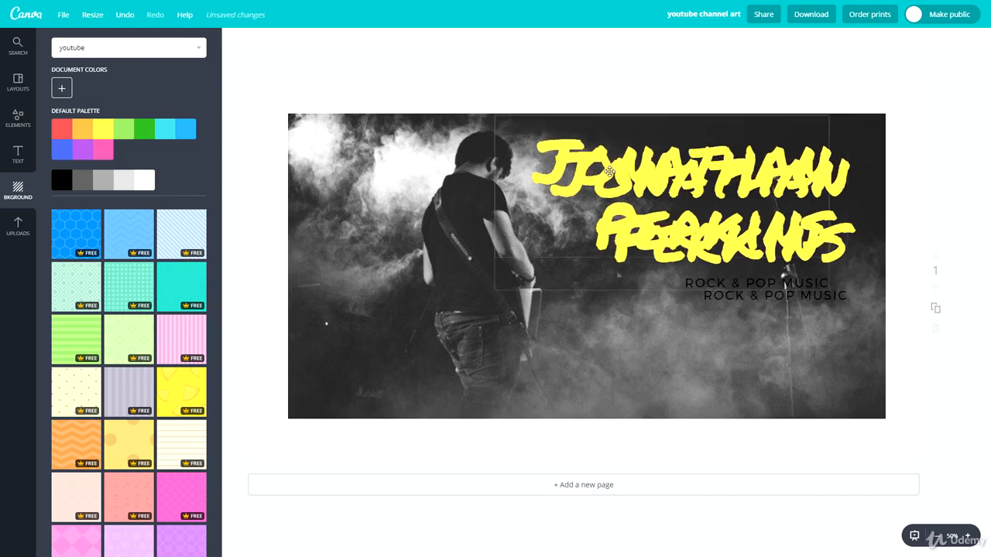
left_click_drag(610, 172, 581, 191)
- Recolour the copied name heading light blue and nudge the copy so the yellow original forms a thin offset shadow
left_click(370, 41)
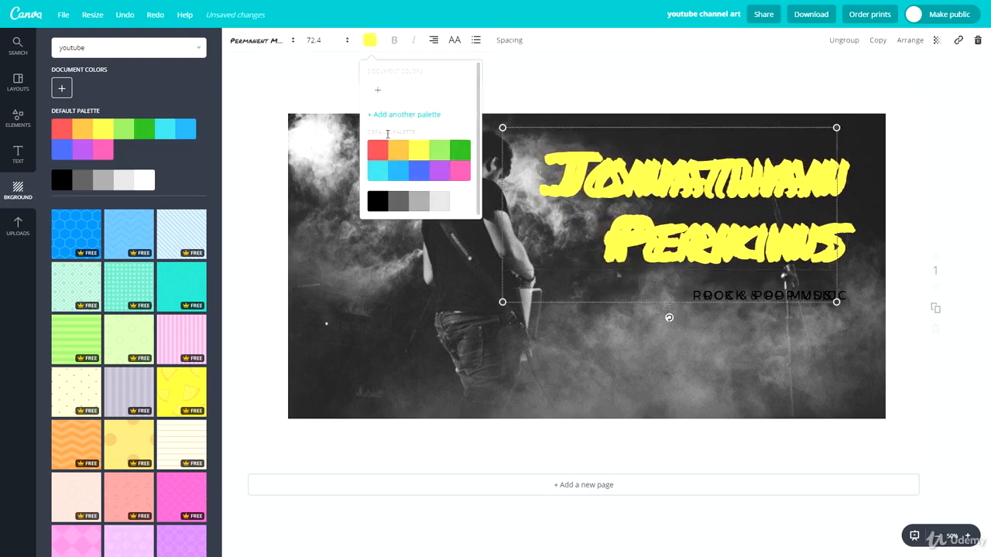
left_click(401, 168)
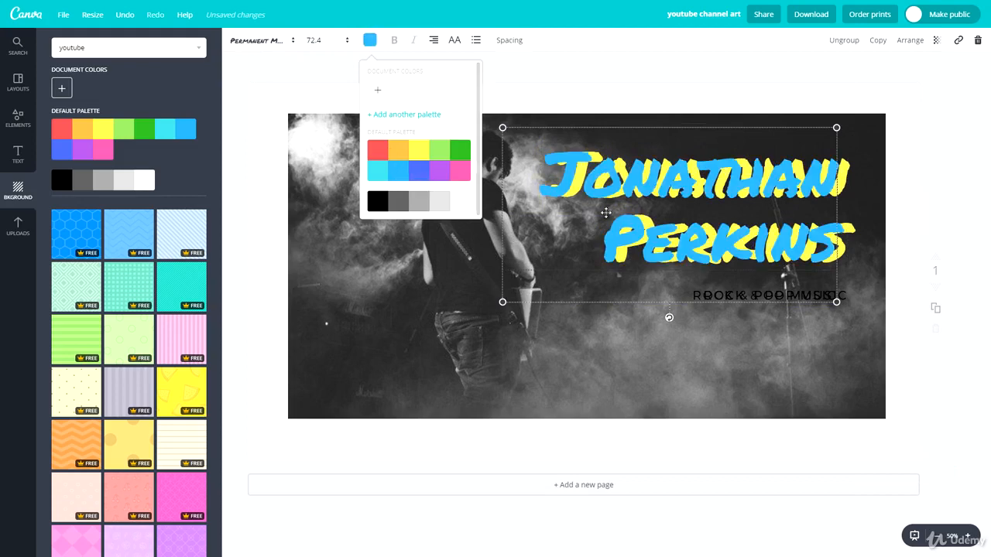
left_click(645, 132)
left_click_drag(645, 131, 648, 133)
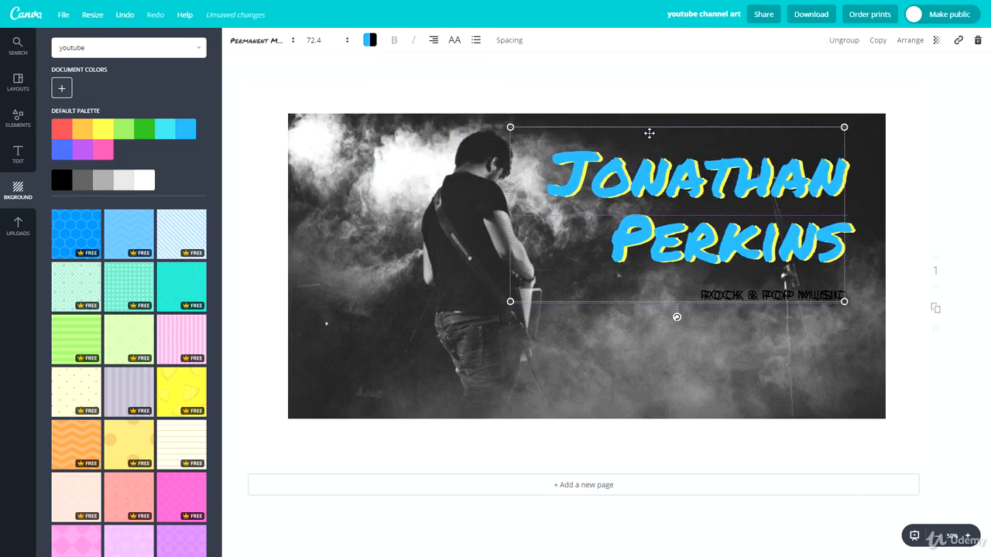
left_click(957, 240)
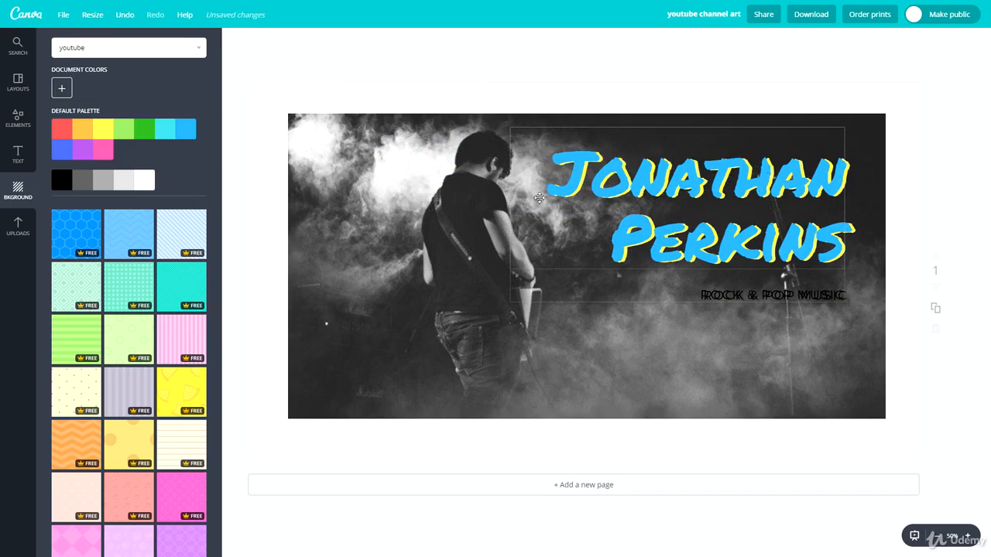
- Recolour the front "ROCK & POP MUSIC" subtitle white and place its light blue heading group behind the yellow one
left_click(746, 295)
double_click(746, 295)
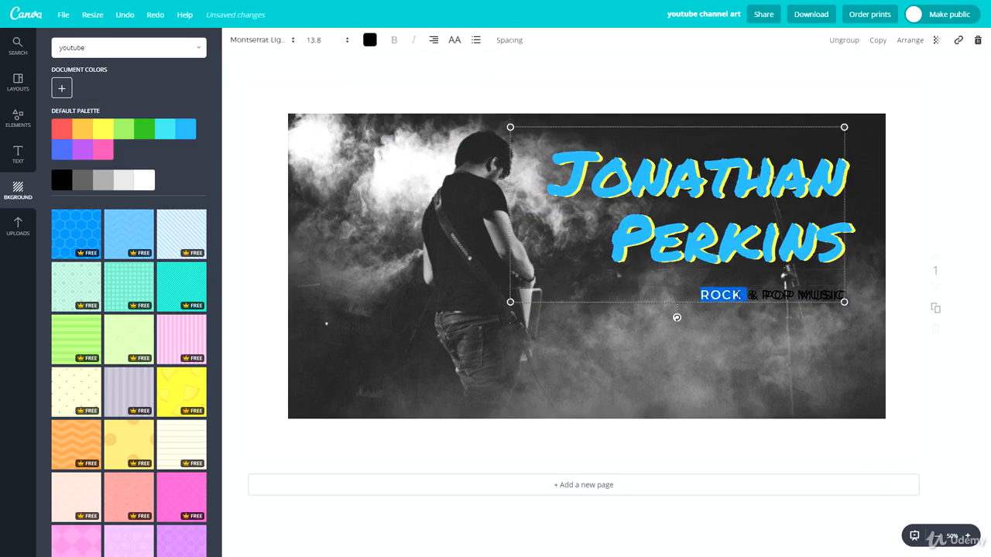
key("ctrl+a")
left_click(371, 42)
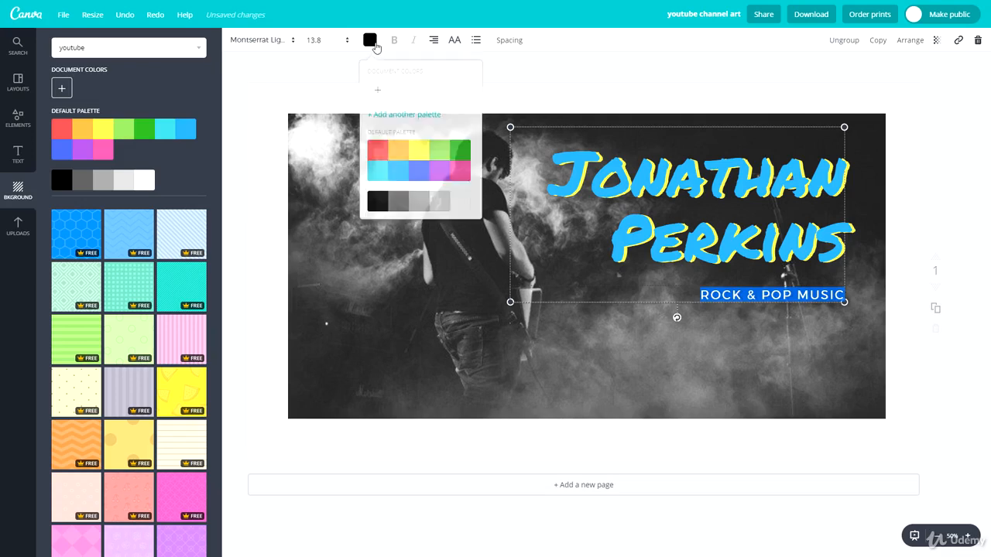
left_click(938, 203)
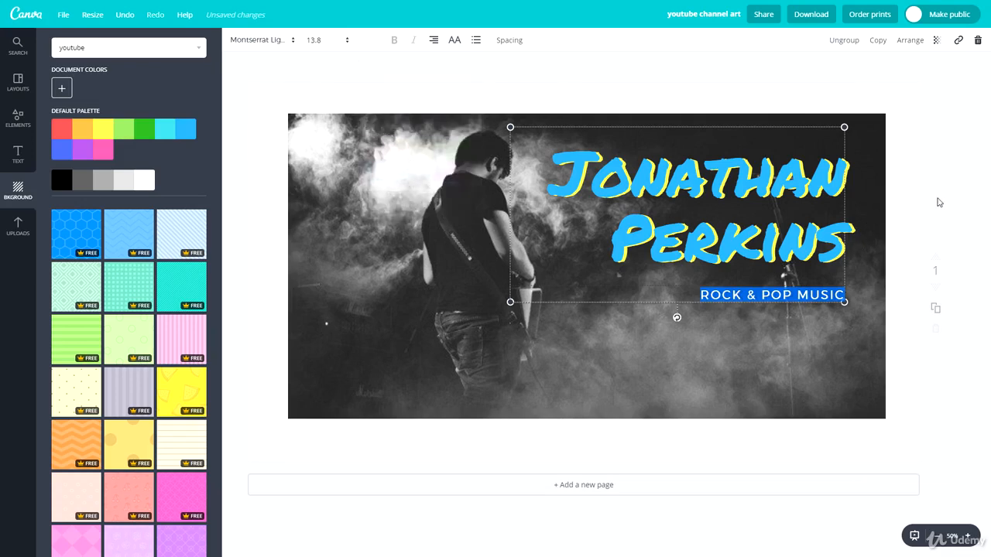
left_click(963, 237)
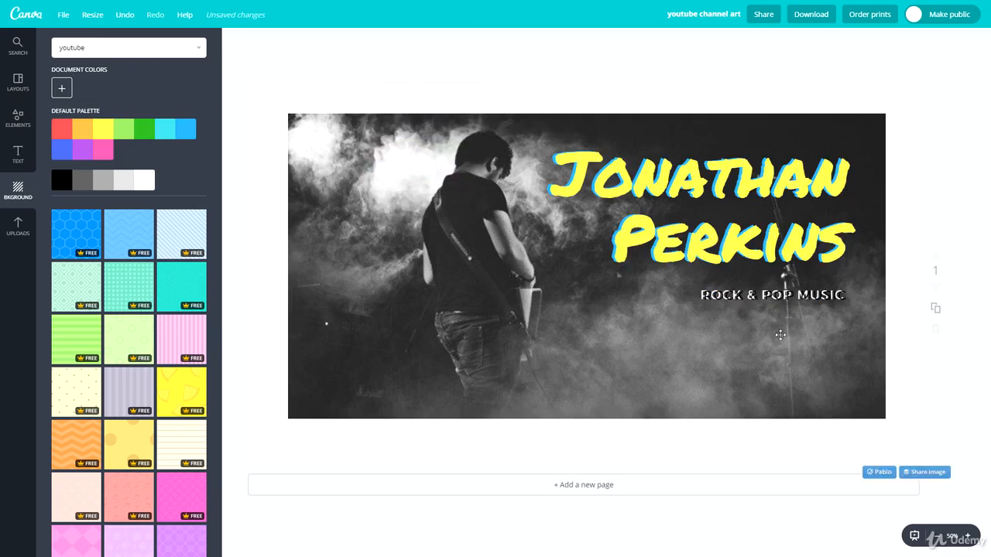
- Remove the duplicate black subtitle and reposition the yellow heading slightly up and left of the light blue copy as an offset shadow
triple_click(741, 301)
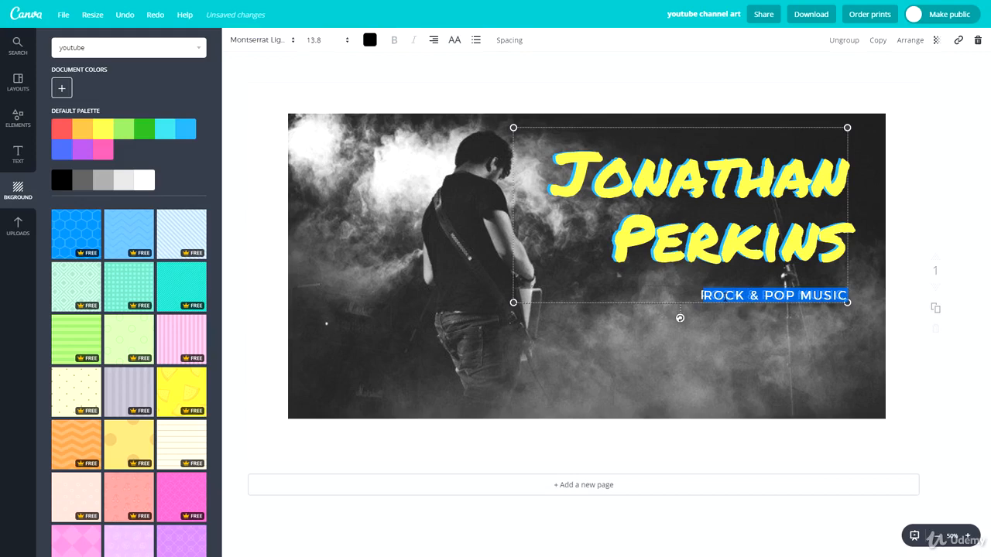
left_click(845, 295)
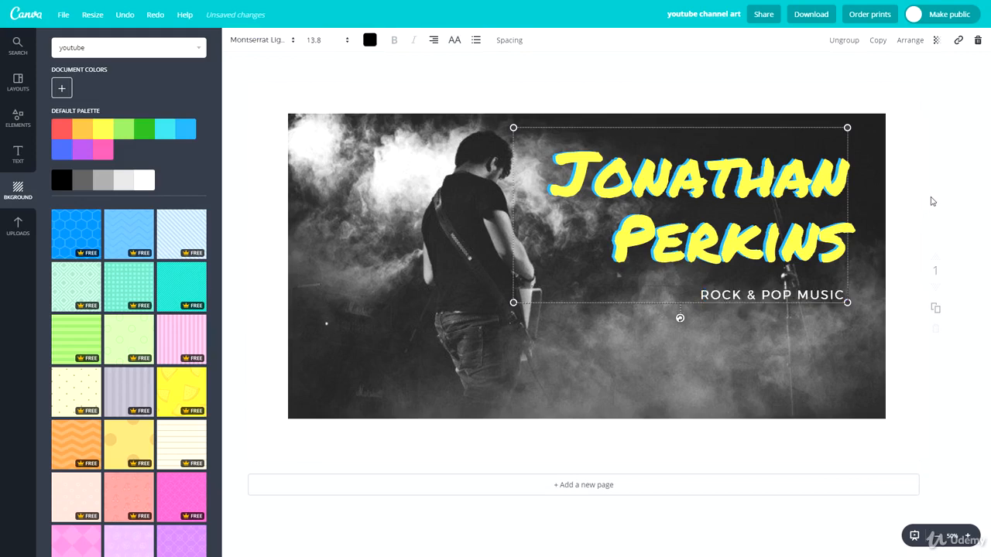
left_click(747, 256)
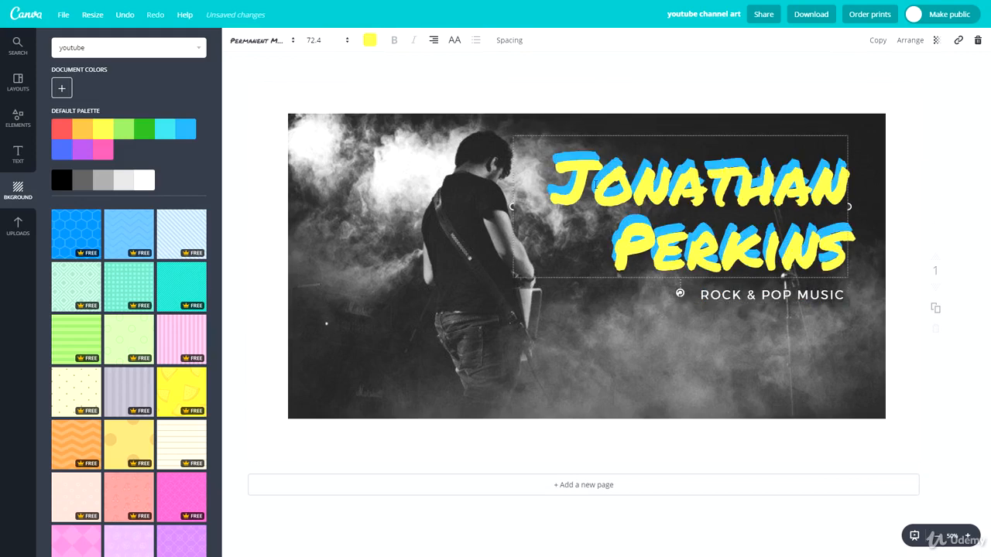
left_click_drag(567, 134, 558, 127)
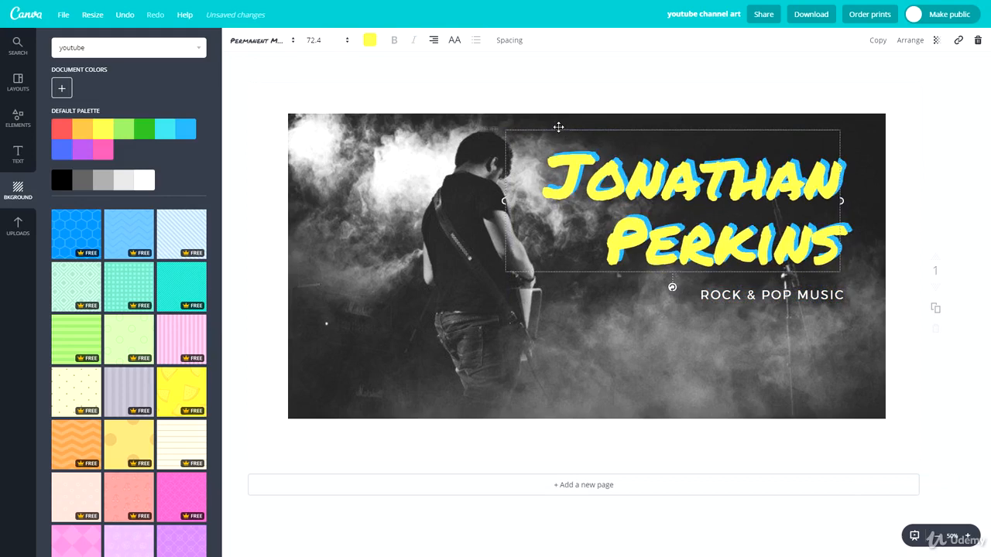
left_click(905, 217)
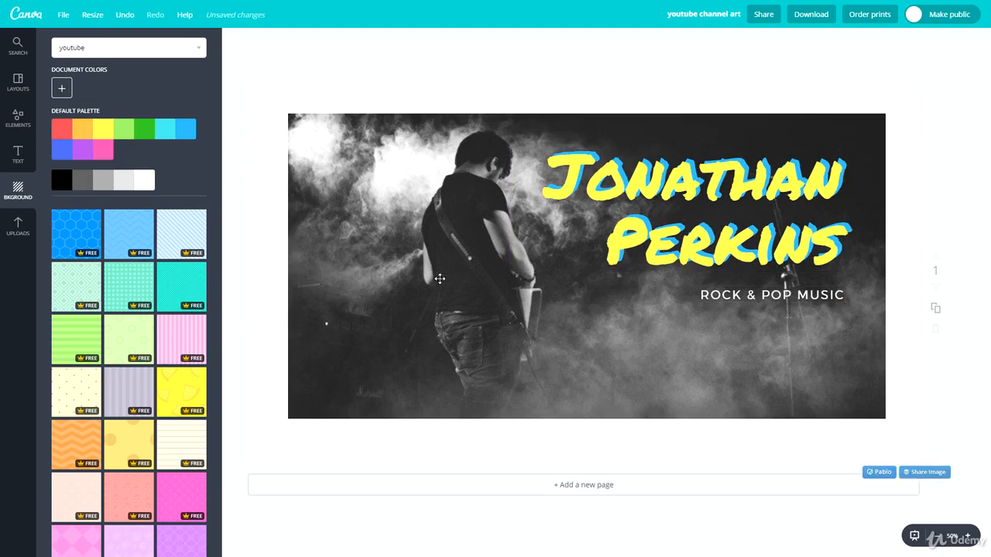
- Replace the guitarist background with the free laptop and coffee cup photo from the "youtube" search results
left_click(83, 46)
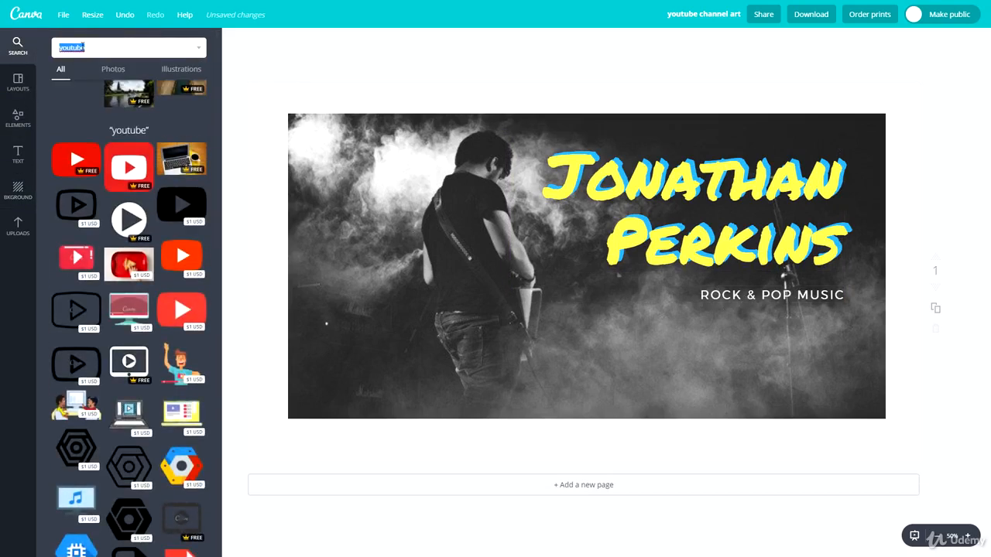
left_click_drag(179, 161, 341, 225)
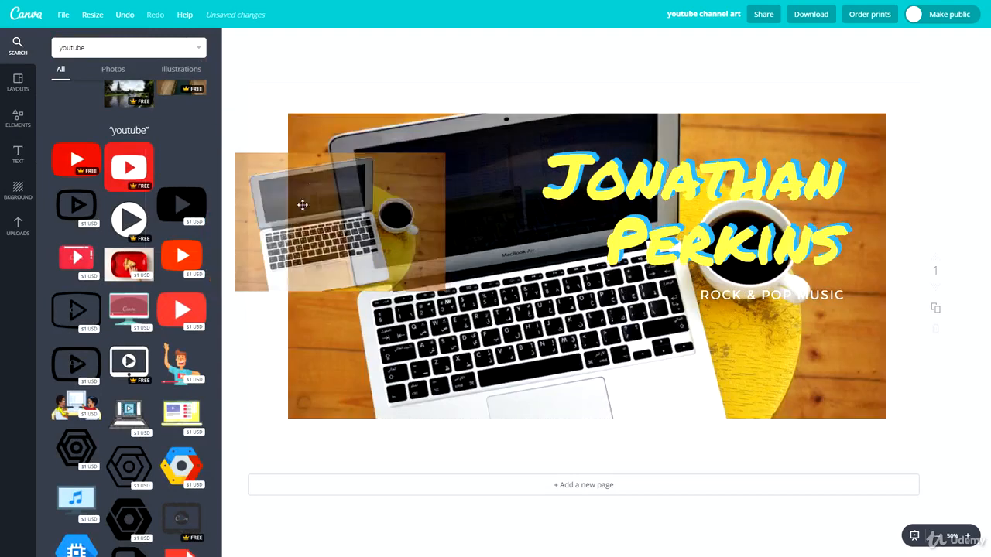
left_click(657, 84)
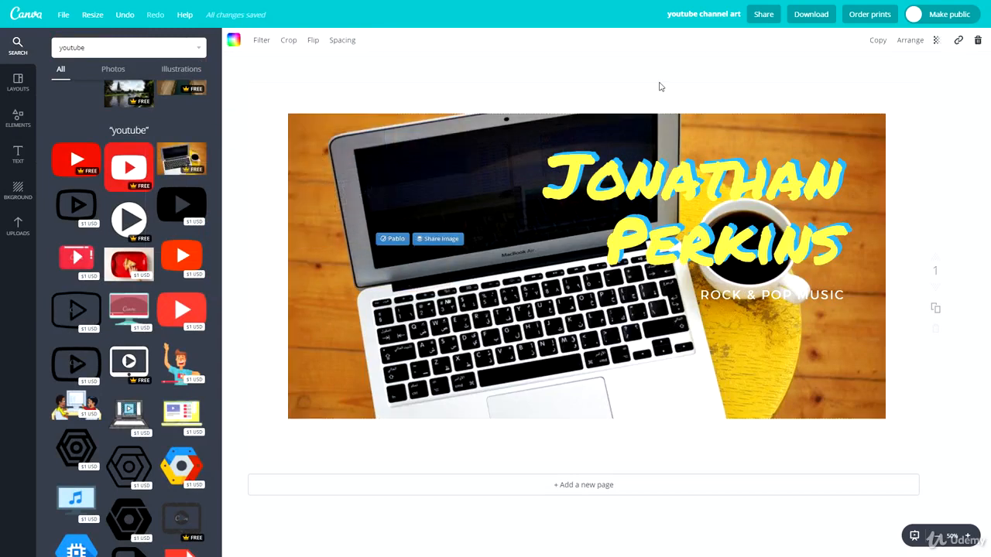
scroll(138, 240, "down", 4)
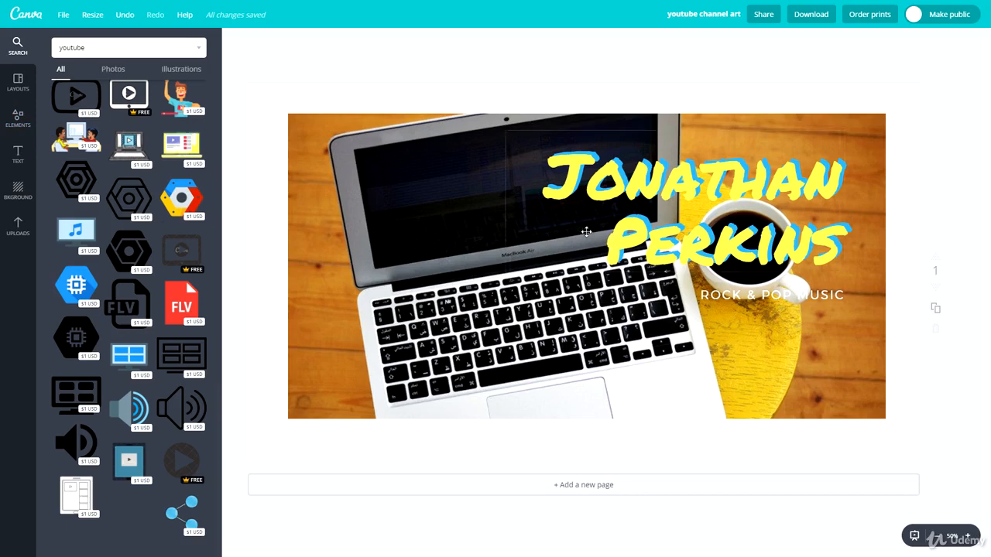
- Blur the laptop background photo to +37 in the advanced filter options, keeping the Normal filter
left_click(597, 175)
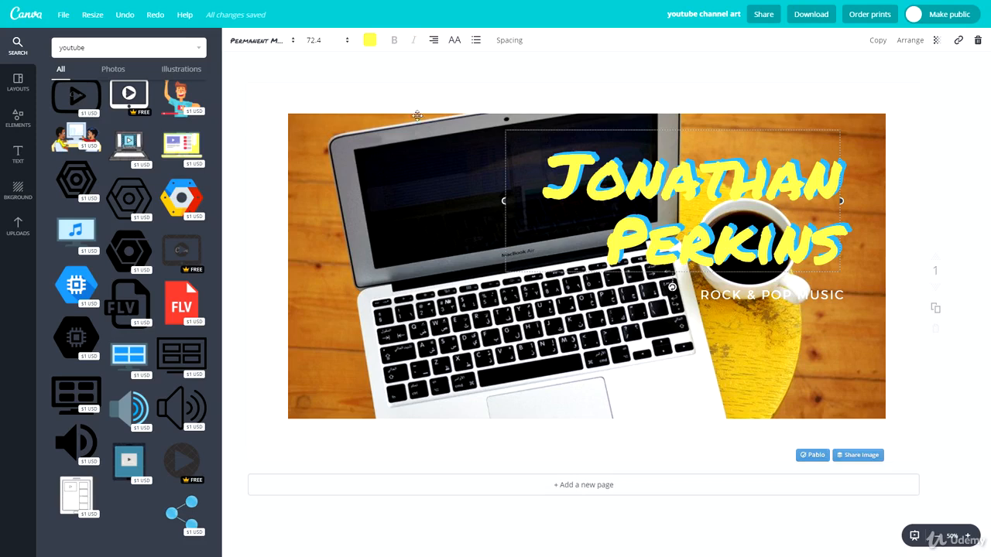
left_click(253, 58)
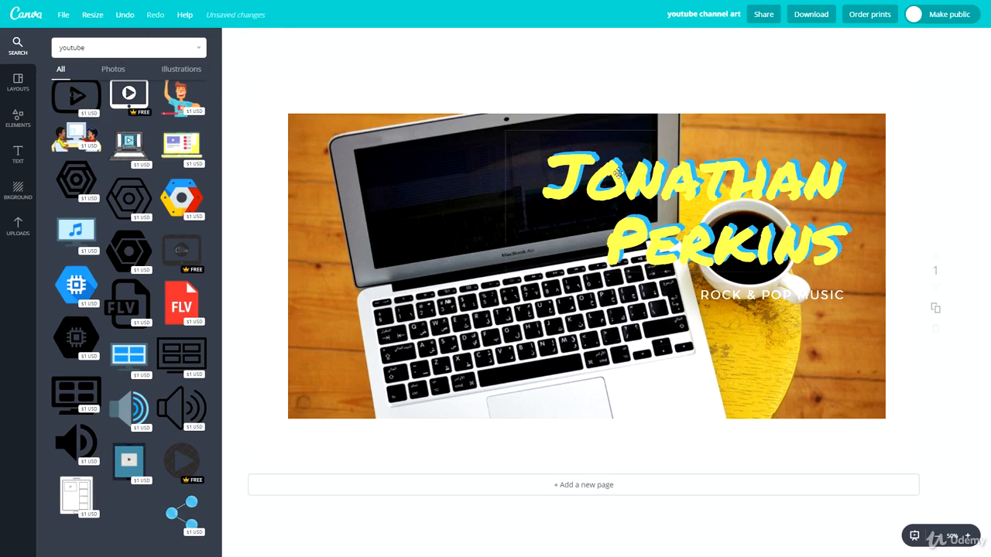
left_click(395, 169)
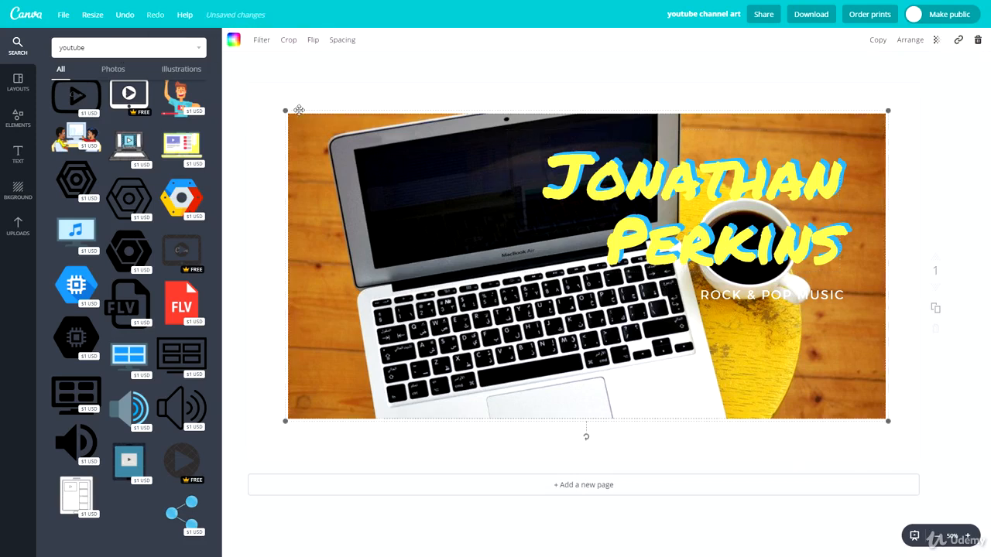
left_click(254, 46)
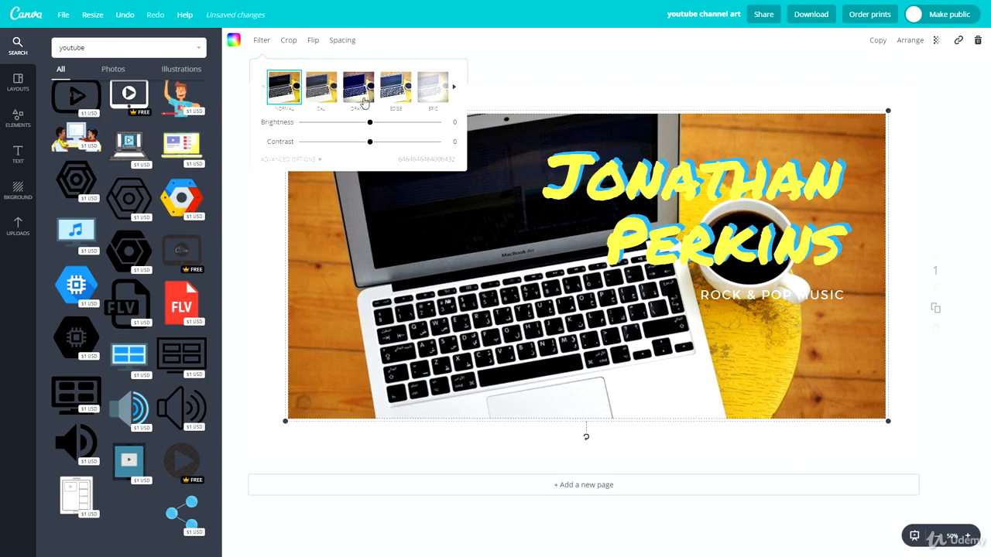
left_click(360, 91)
left_click(284, 89)
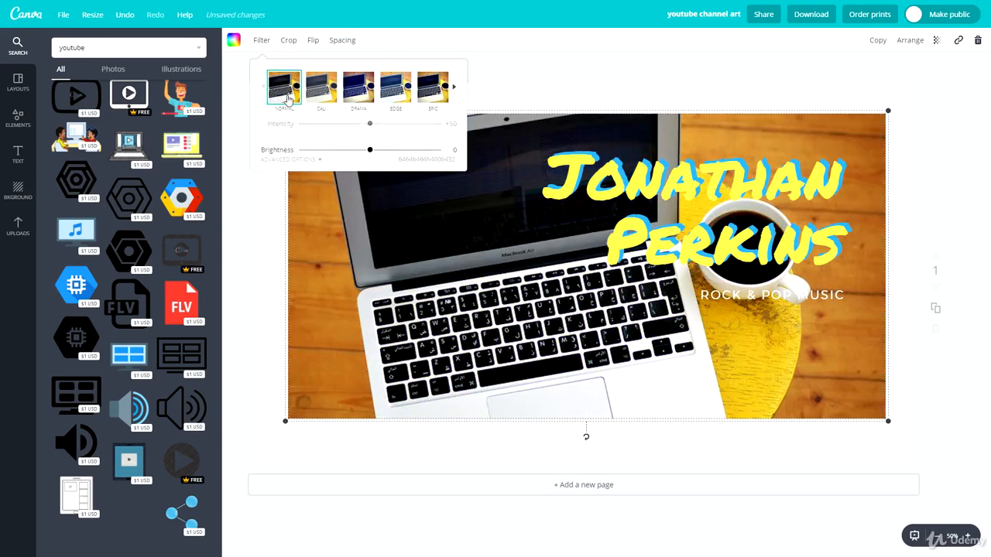
left_click(307, 160)
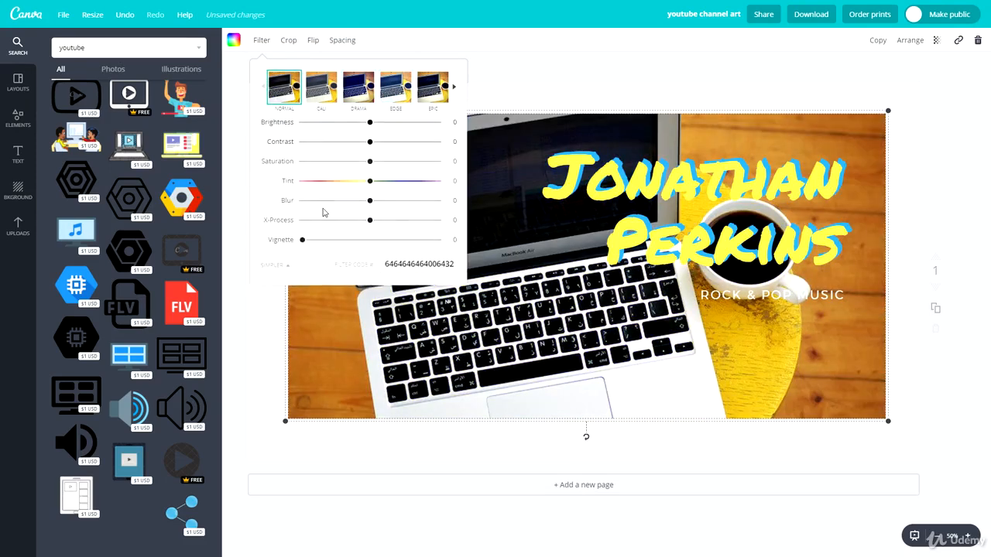
left_click_drag(370, 200, 395, 201)
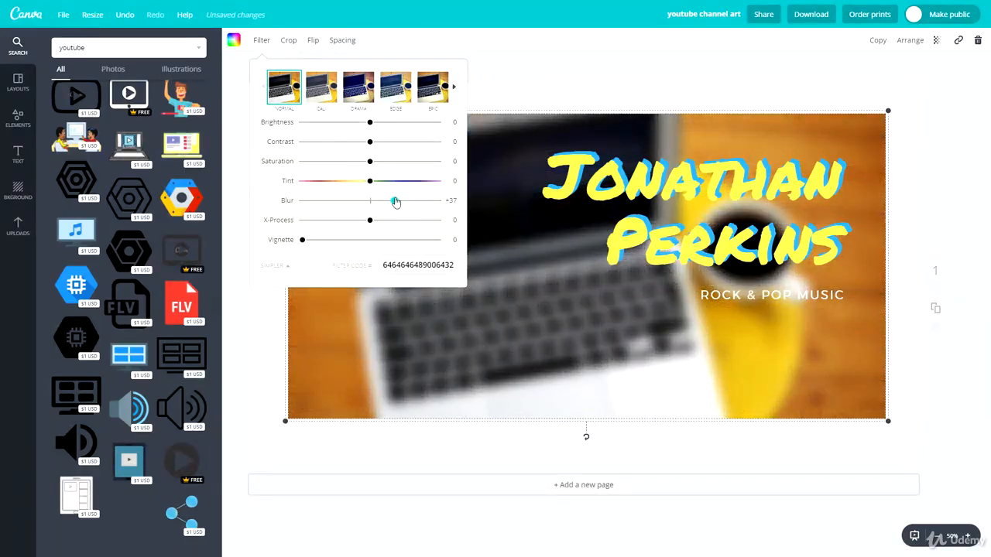
left_click(626, 85)
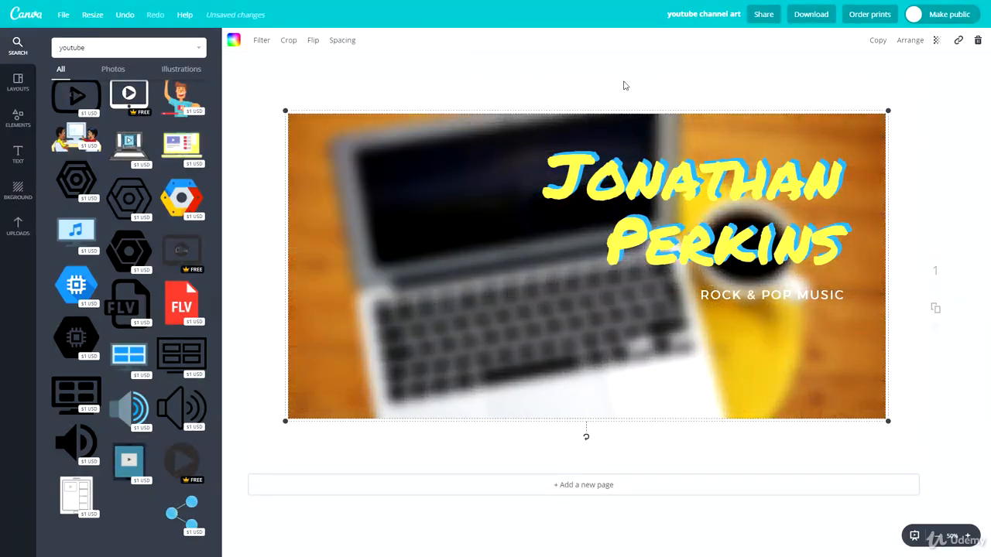
- Delete the white "ROCK & POP MUSIC" subtitle and shift the background photo slightly
left_click(730, 297)
key("Delete")
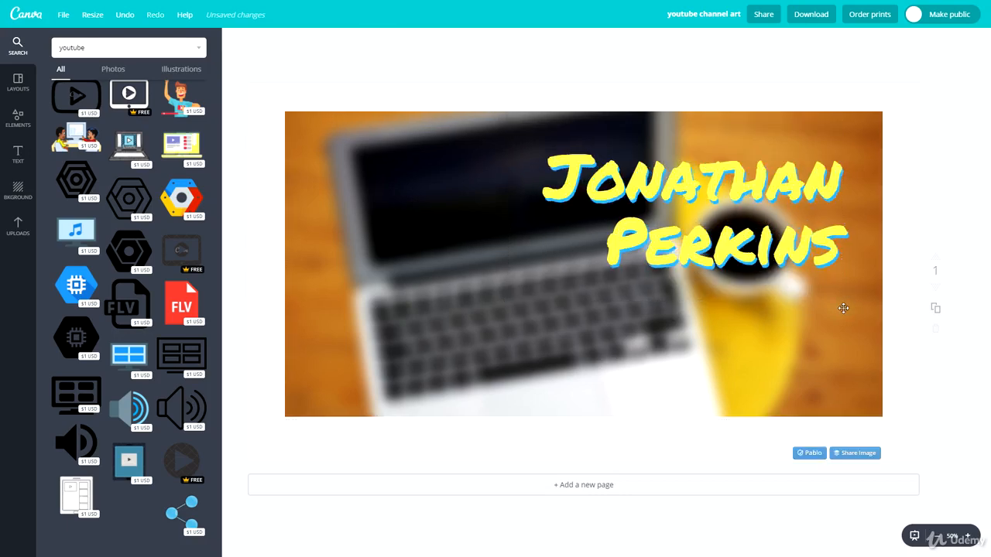
mouse_move(847, 316)
left_mouse_down()
mouse_move(748, 261)
mouse_move(709, 298)
mouse_move(854, 317)
mouse_move(839, 309)
mouse_move(842, 322)
mouse_move(846, 312)
left_mouse_up()
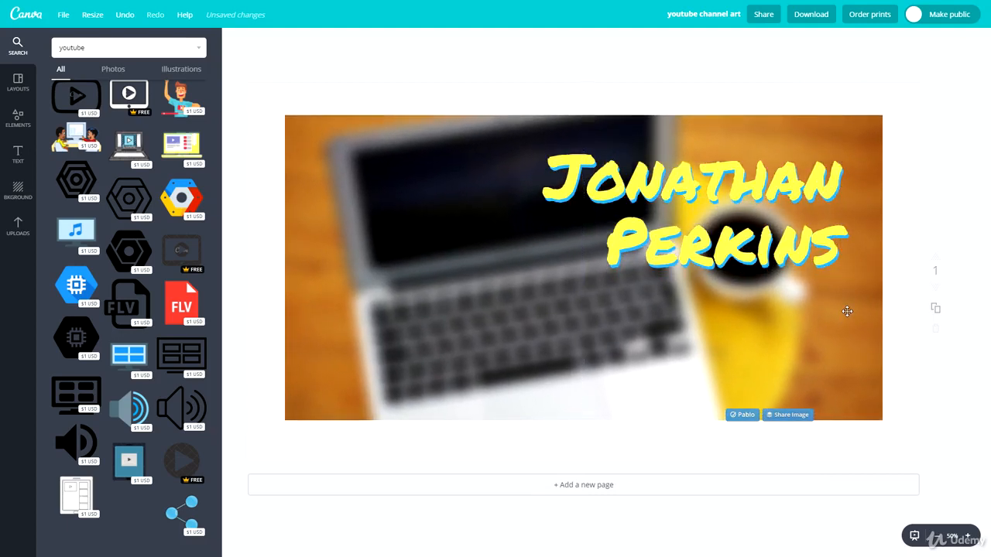
- Move the yellow and light blue headings lower and apart, and replace the yellow heading's text with "BlackBrick" on one line
left_click_drag(705, 256, 515, 345)
left_click_drag(744, 251, 741, 339)
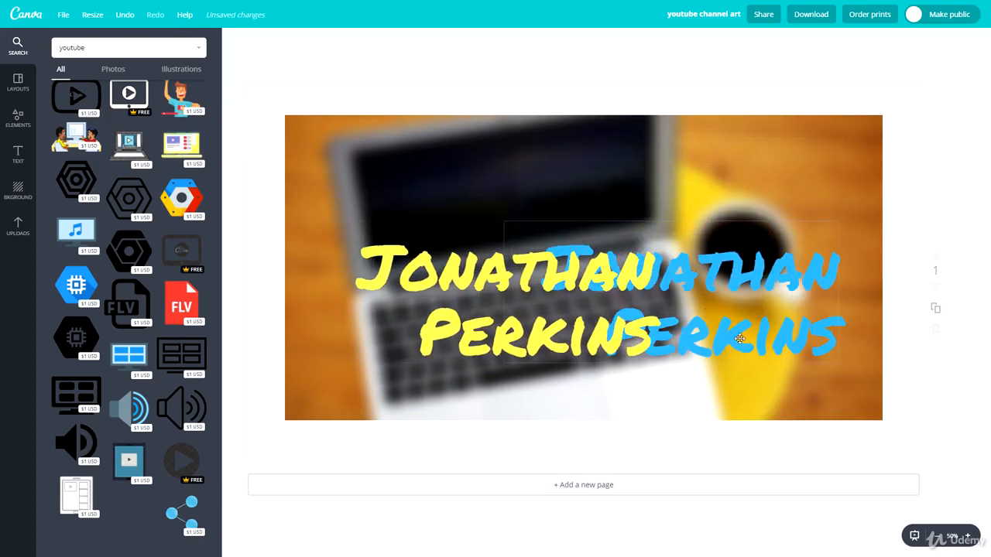
triple_click(464, 275)
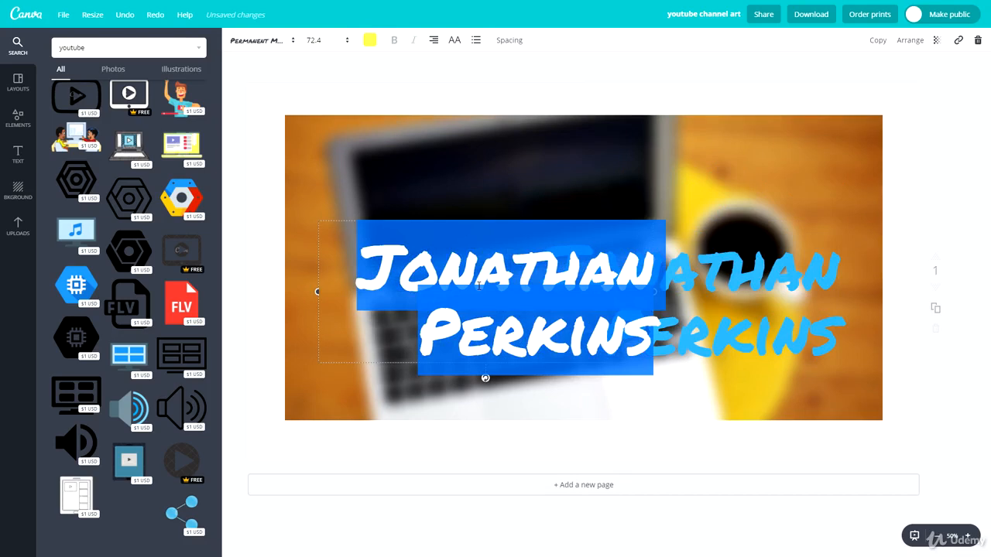
type("B")
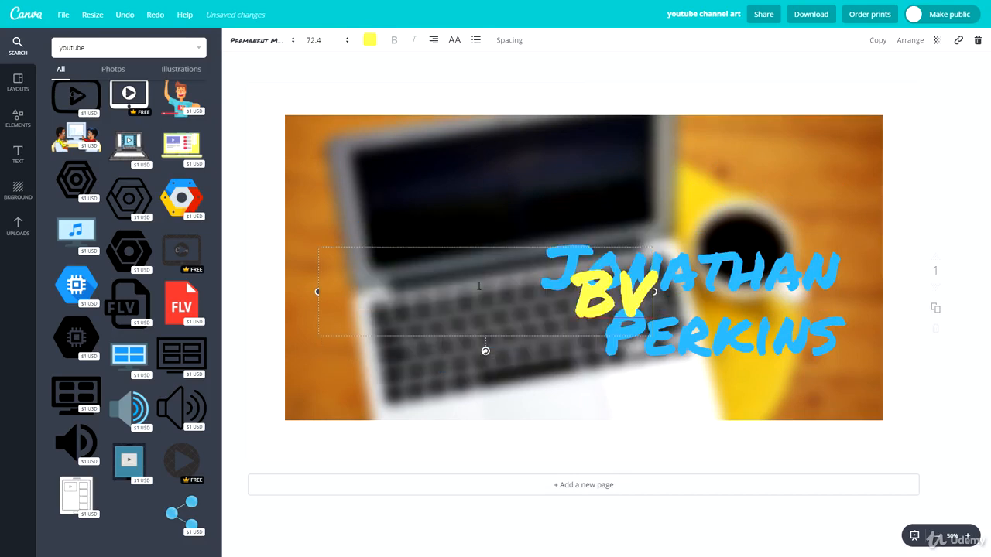
type("lack")
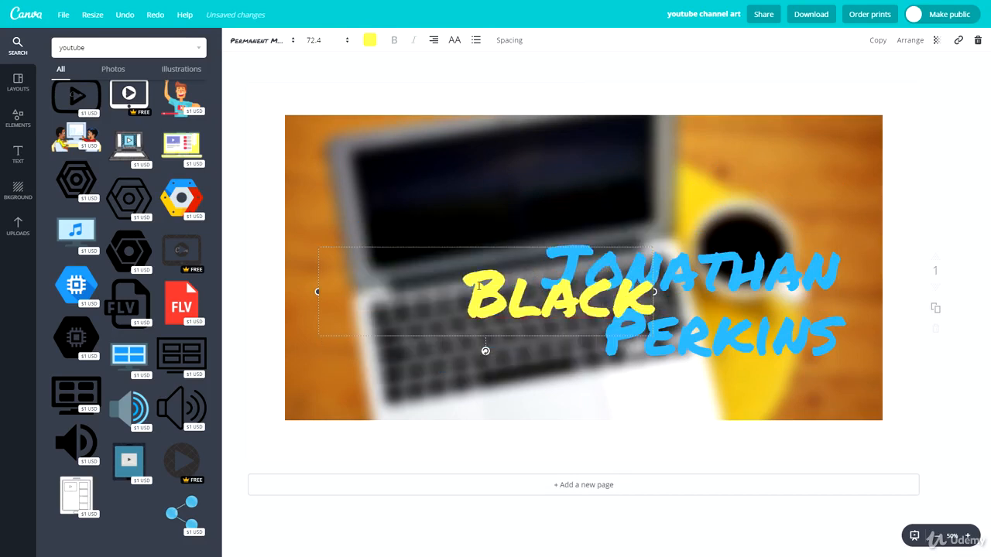
type("Bric")
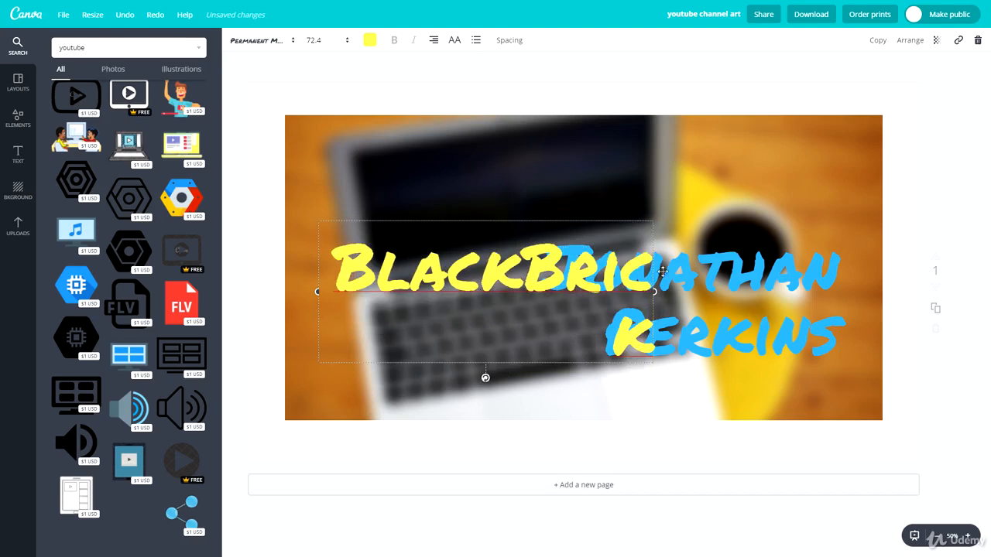
type("k")
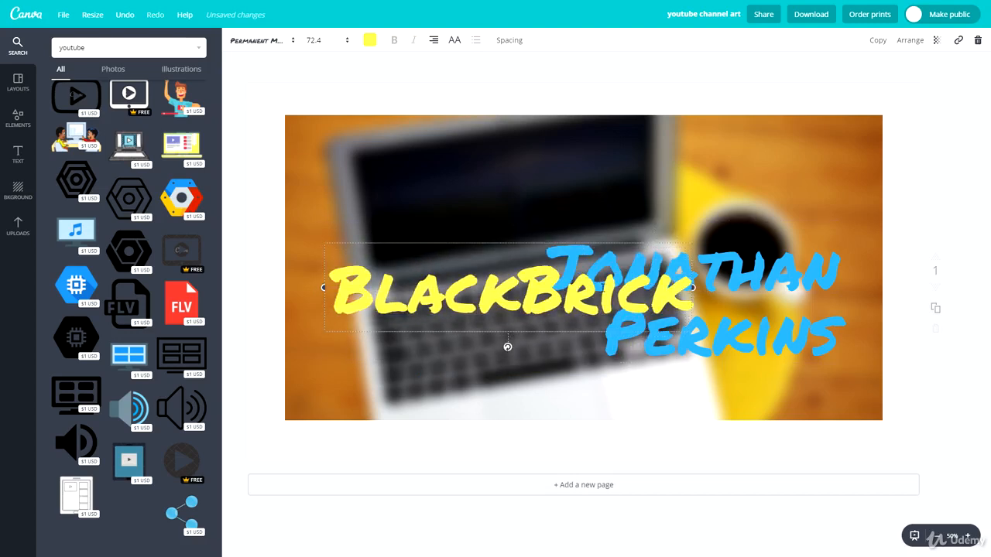
- Copy "BlackBrick" into the light blue heading in place of its name, widening the text box to fit one line
double_click(604, 288)
key("ctrl+c")
left_click(706, 331)
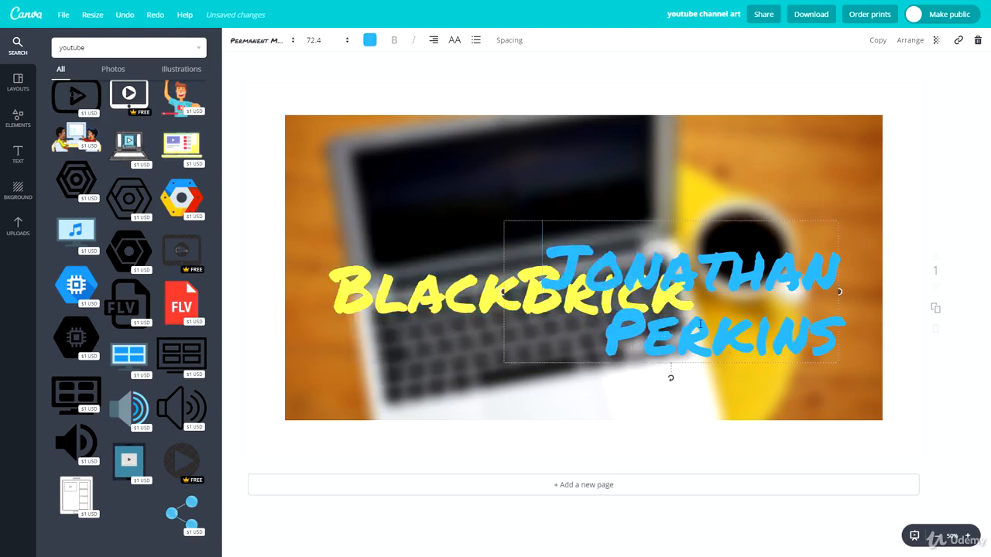
key("ctrl+a")
key("ctrl+v")
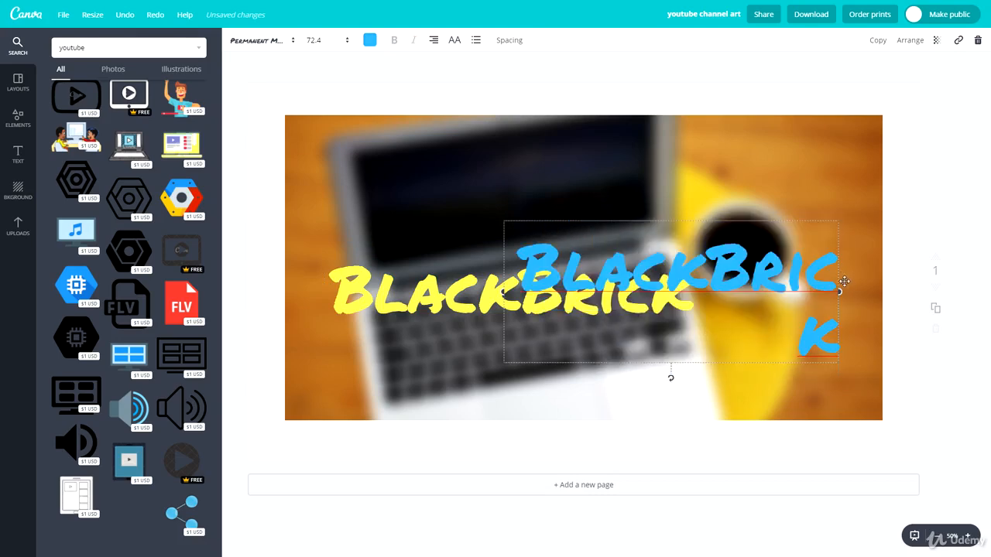
left_click_drag(840, 291, 869, 292)
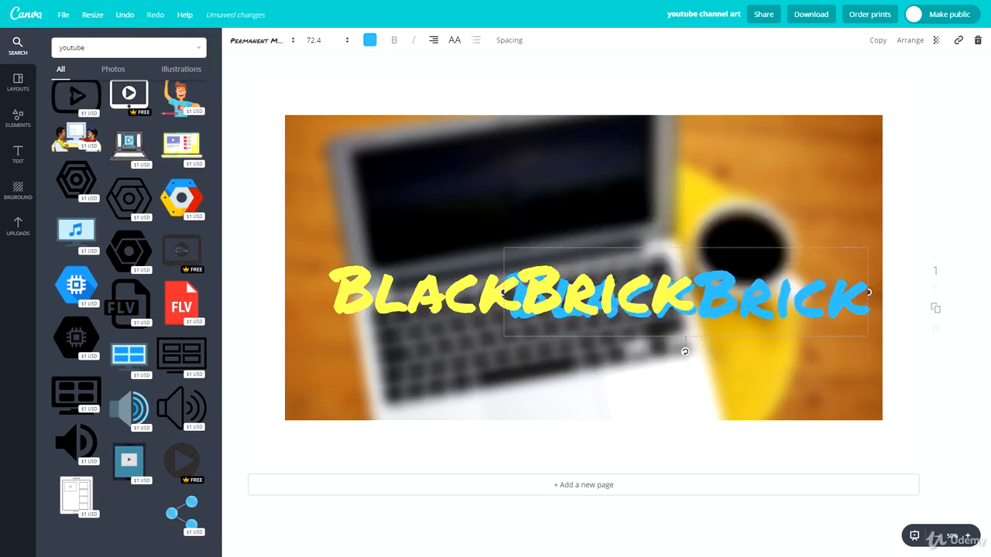
- Move both "BlackBrick" headings to the middle of the banner, overlapping them so the light blue one forms an offset shadow
left_click_drag(709, 259, 665, 193)
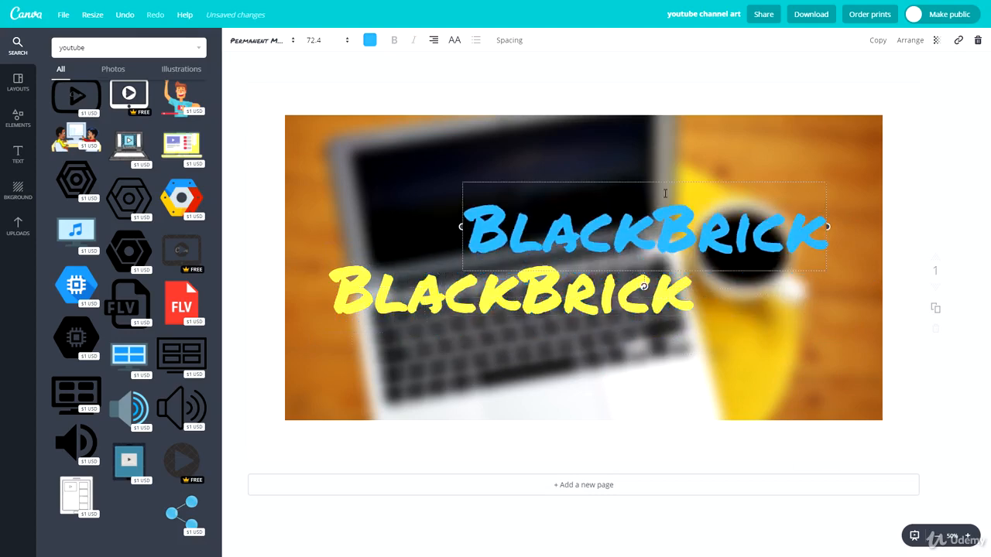
left_click_drag(535, 304, 610, 286)
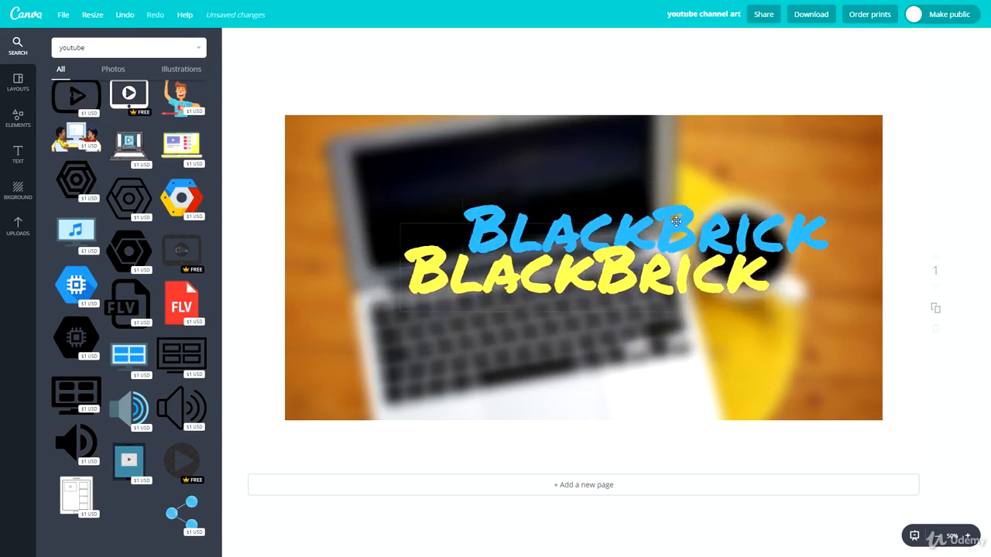
left_click_drag(676, 222, 622, 263)
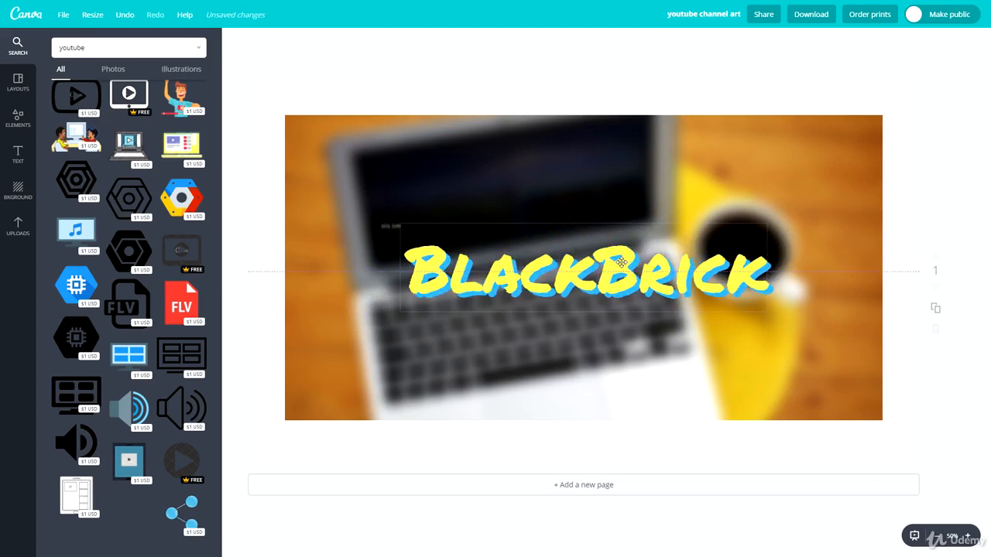
left_click(817, 227)
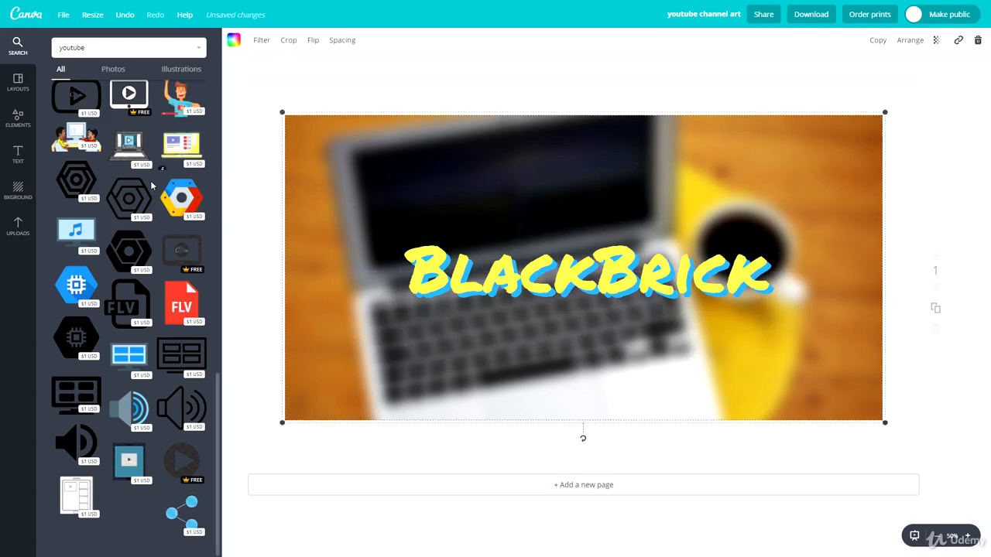
scroll(121, 221, "up", 5)
left_click(121, 221)
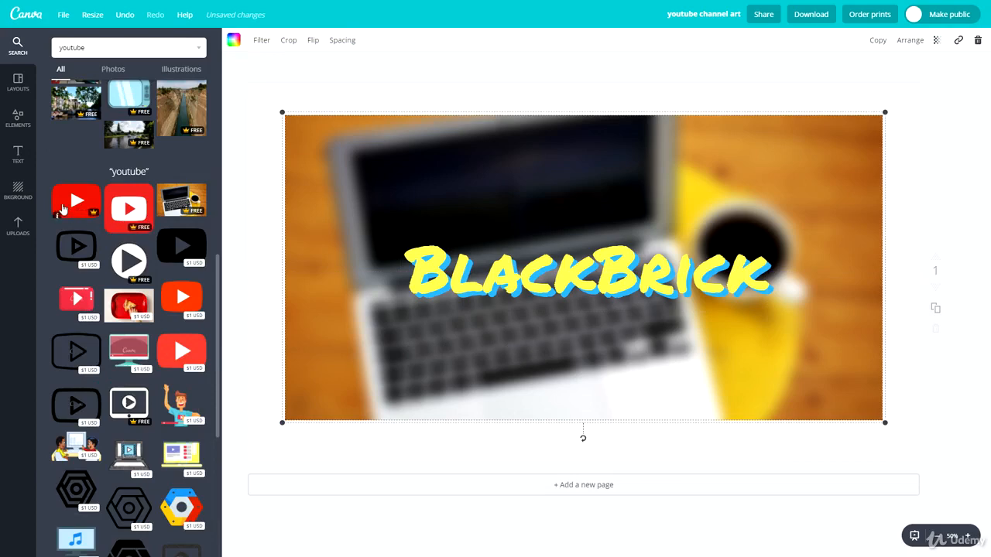
left_click_drag(330, 92, 643, 314)
left_click_drag(746, 374, 543, 358)
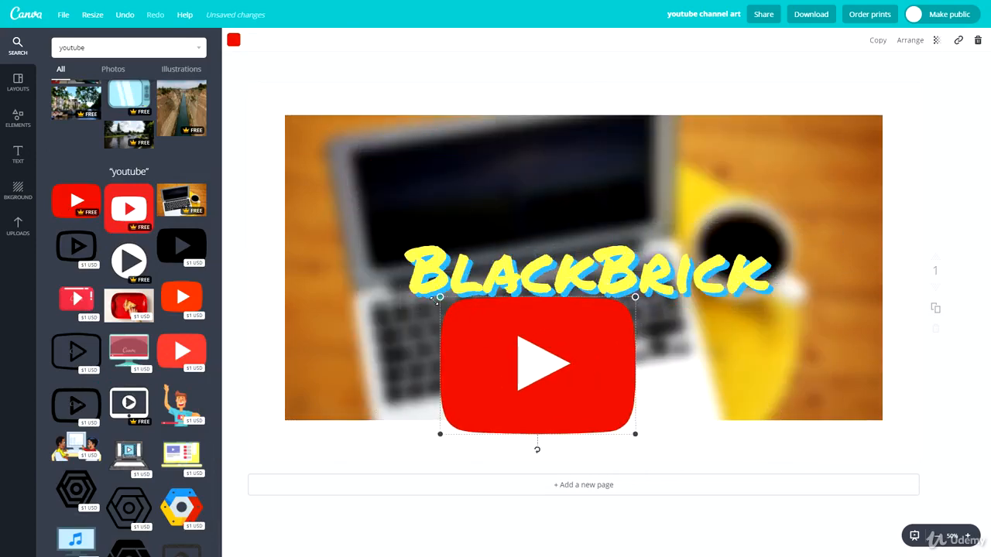
left_click_drag(438, 299, 472, 320)
left_click_drag(507, 352, 403, 313)
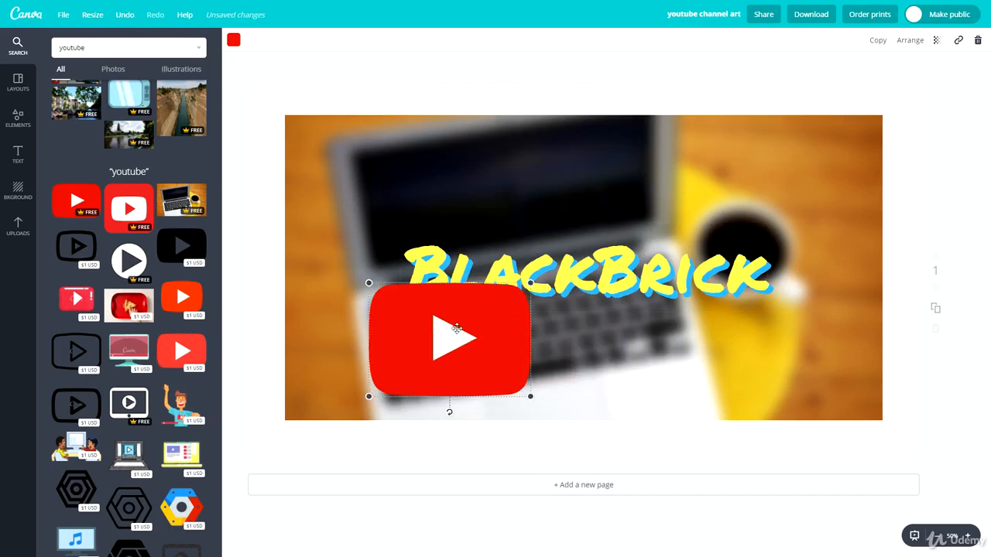
key("Delete")
- Search for "snapchat", add the square yellow Snapchat logo, shrink it to a small icon and place it above the start of the title
left_click(93, 49)
double_click(93, 49)
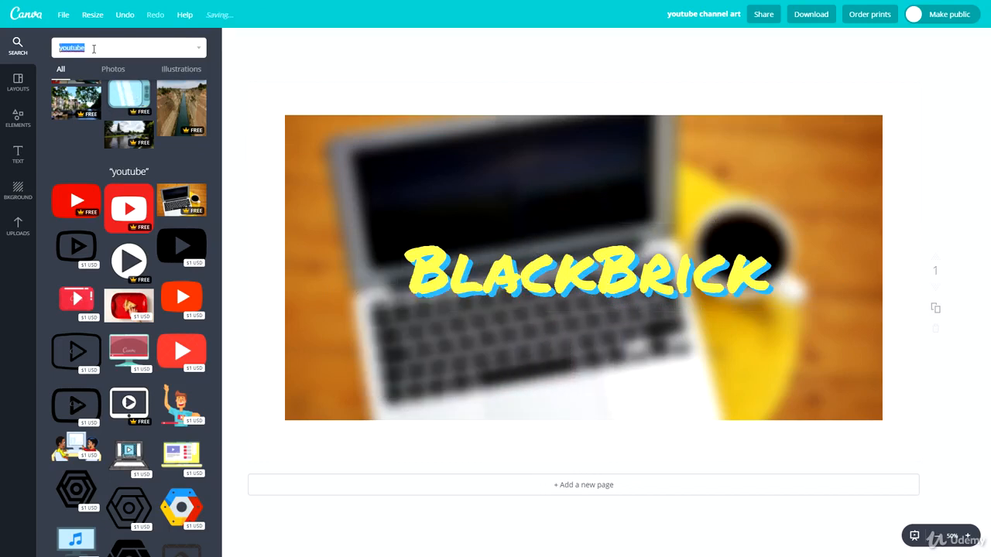
type("snapchat")
key("Return")
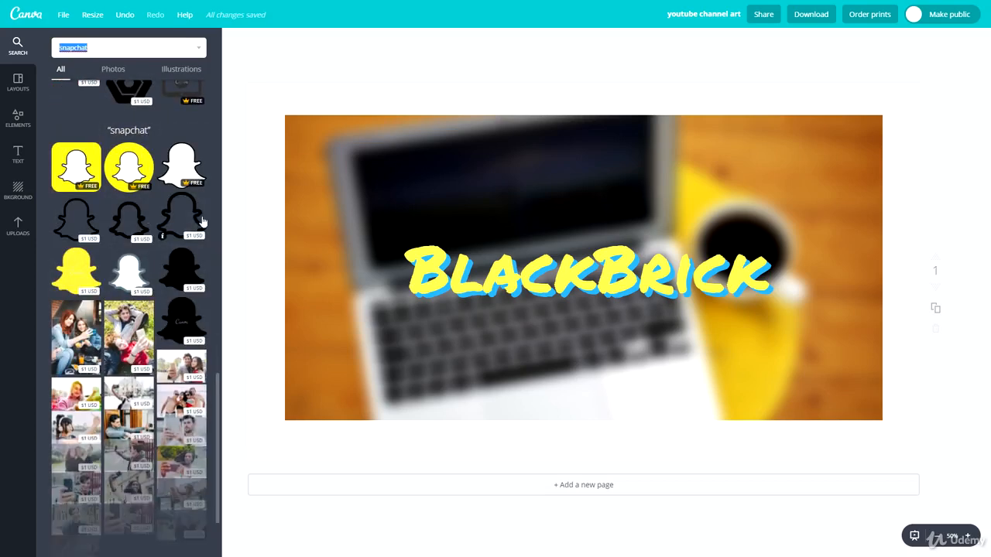
left_click(80, 165)
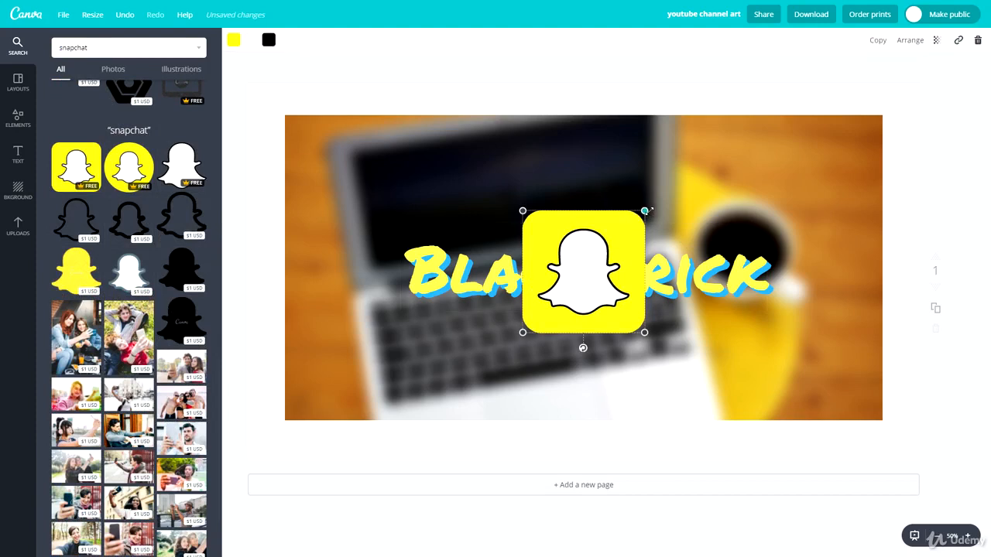
left_click_drag(647, 208, 418, 222)
left_click(486, 181)
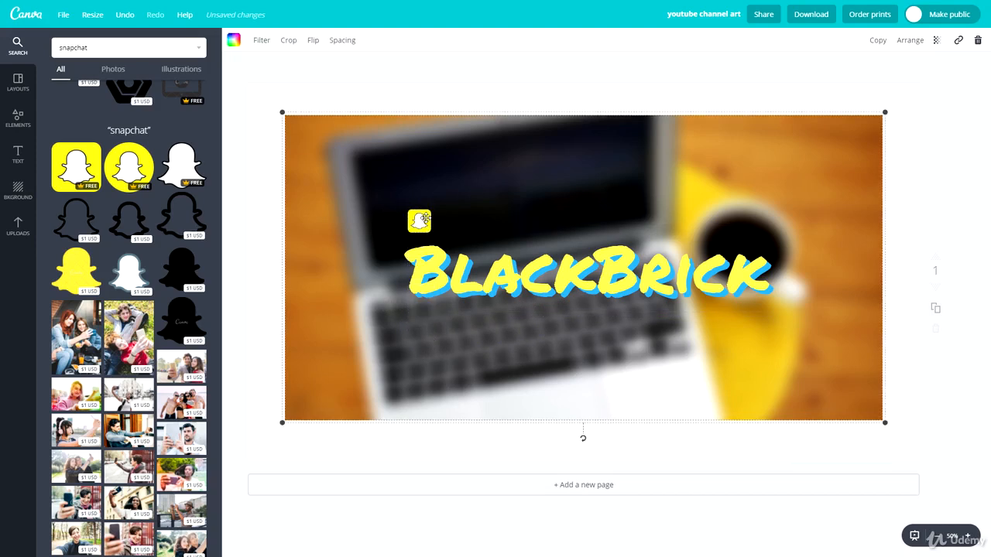
- Duplicate the yellow "BlackBrick" heading and move the copy above the original title
left_click(434, 261)
left_click(285, 129)
left_click(496, 290)
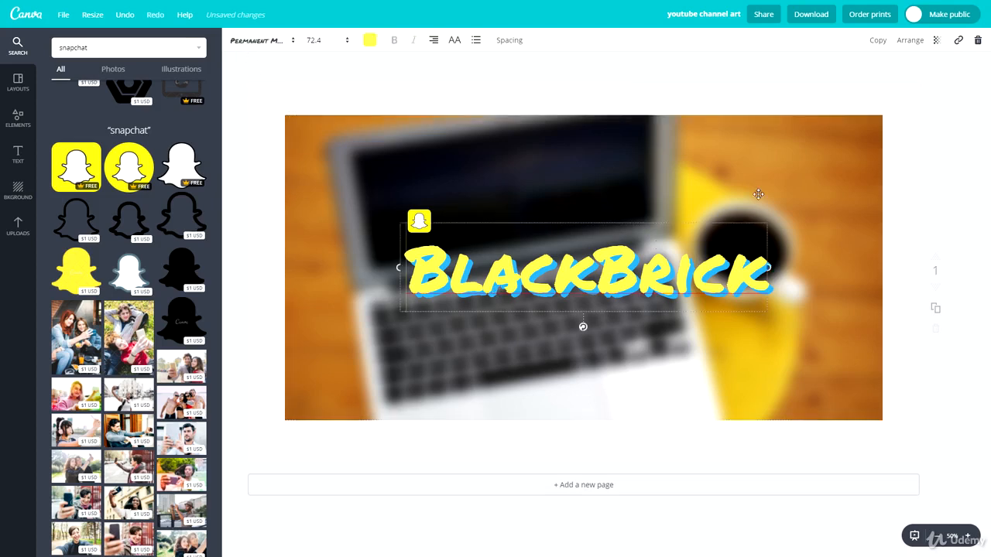
left_click(878, 42)
left_click_drag(560, 230, 562, 157)
- Set the copied heading to Tenby Five at size 18, narrow its text box and place it beside the Snapchat icon
left_click(256, 40)
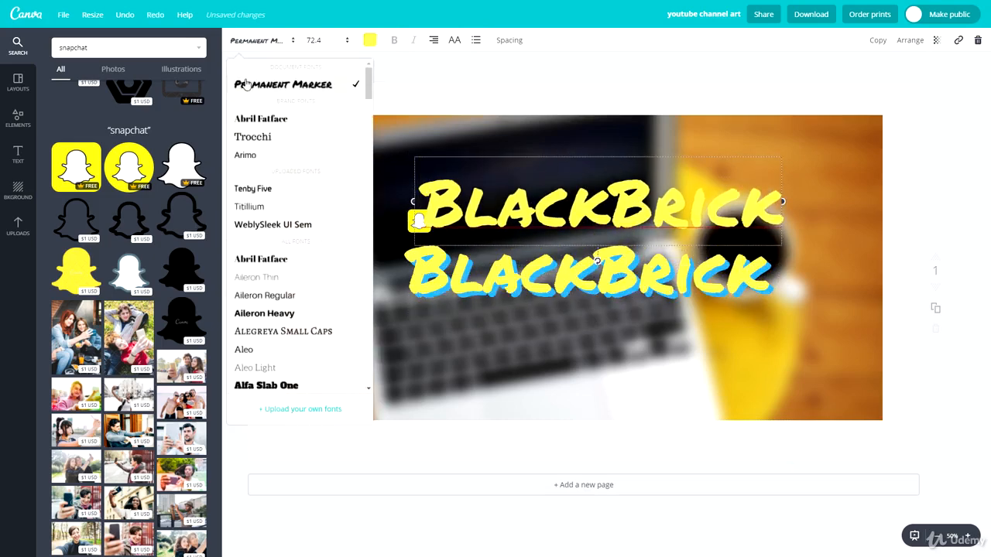
left_click(275, 191)
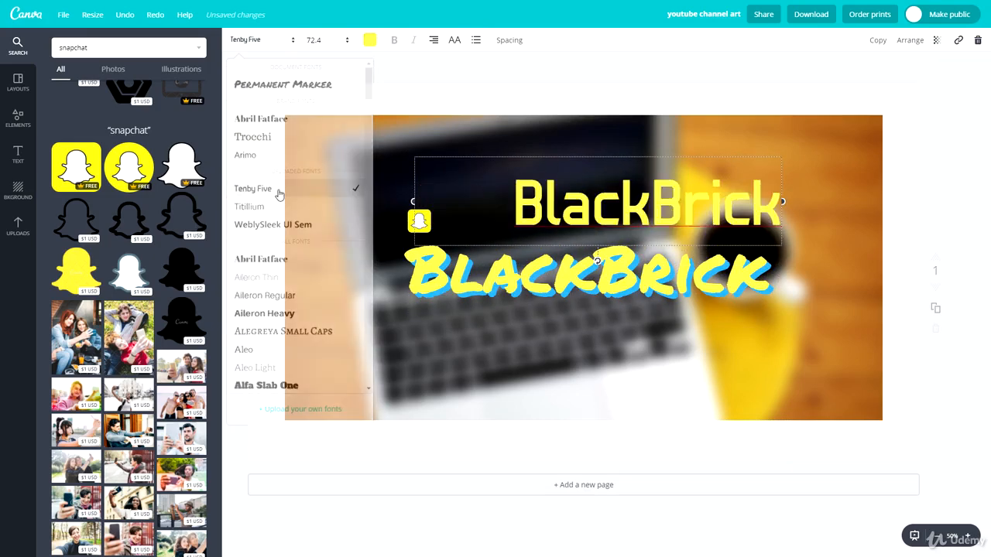
left_click(348, 41)
left_click(324, 142)
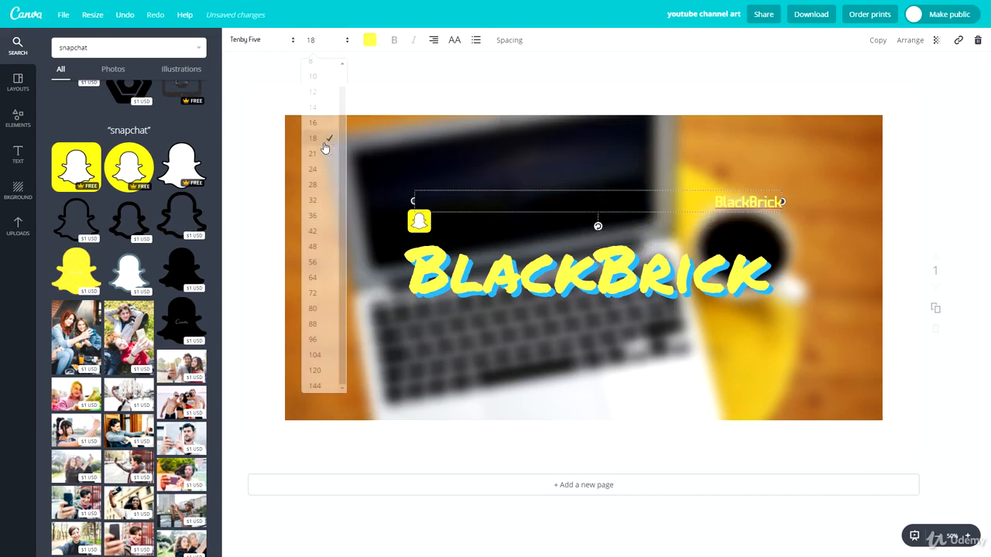
left_click_drag(739, 186, 588, 182)
left_click_drag(401, 196, 462, 207)
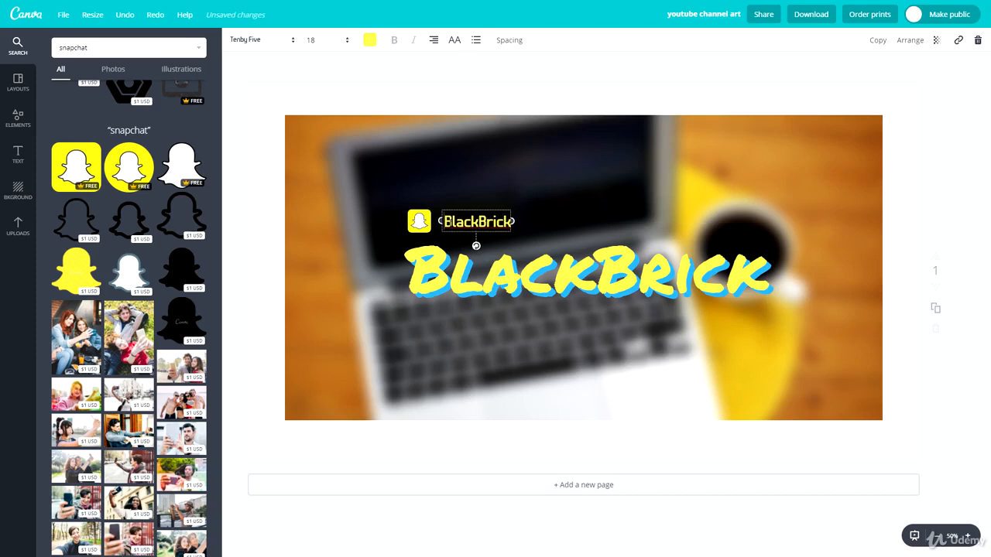
- Add "@" before the small "BlackBrick" text and recolour the whole handle light blue from the default palette
type("@")
double_click(455, 221)
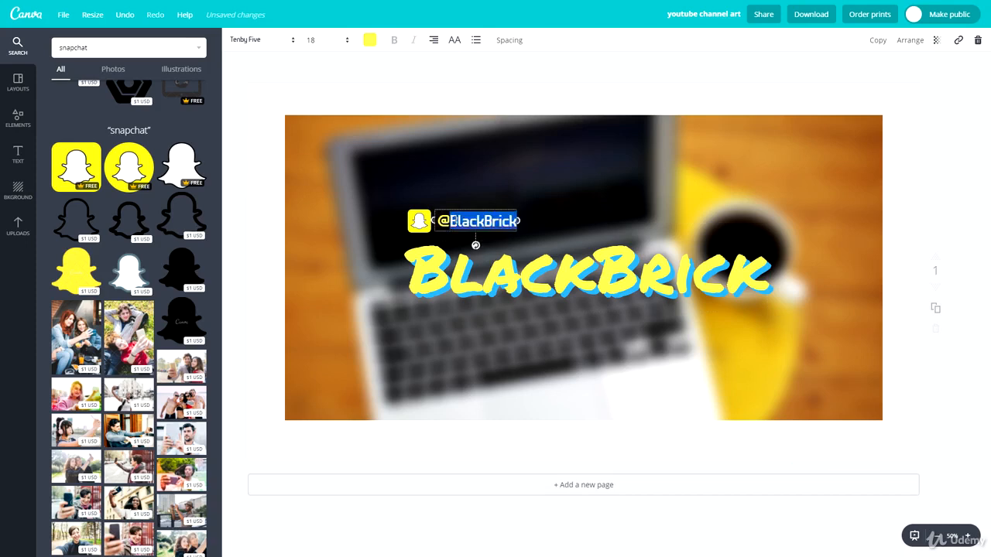
triple_click(454, 220)
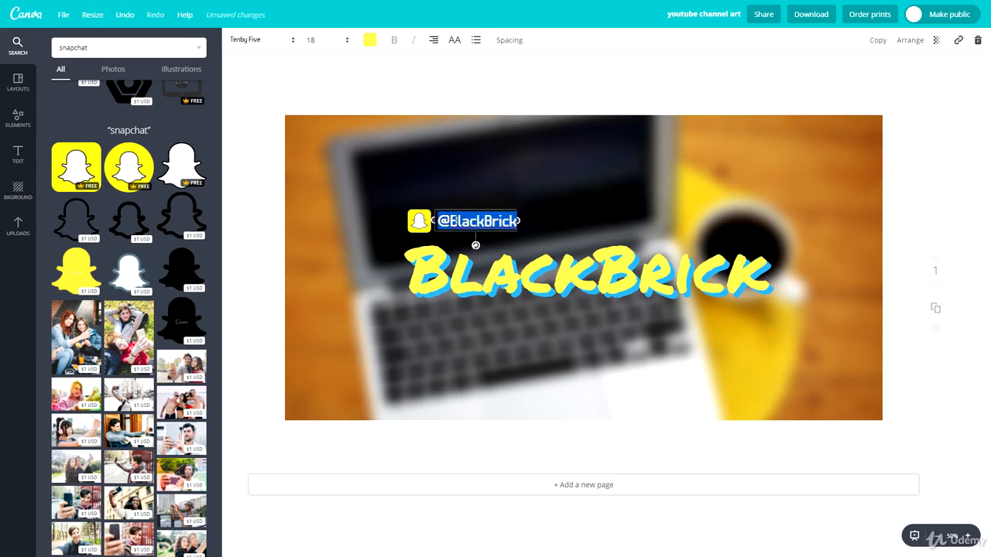
left_click(370, 42)
left_click(610, 186)
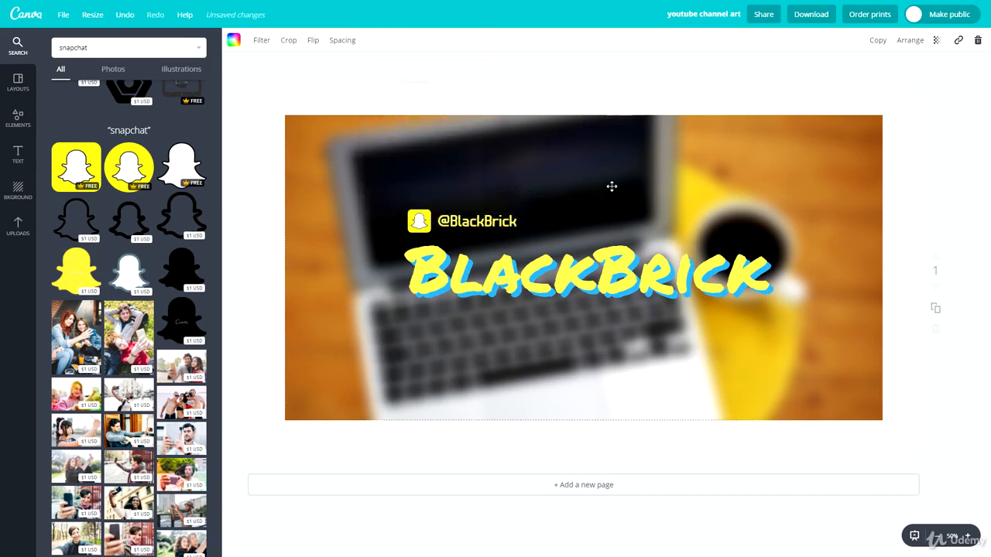
left_click(470, 223)
double_click(470, 223)
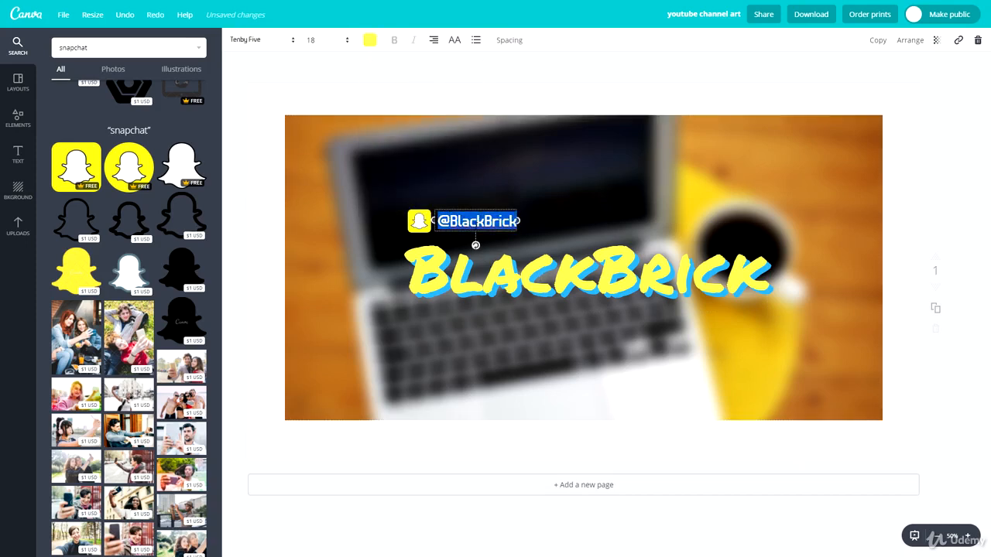
left_click(371, 48)
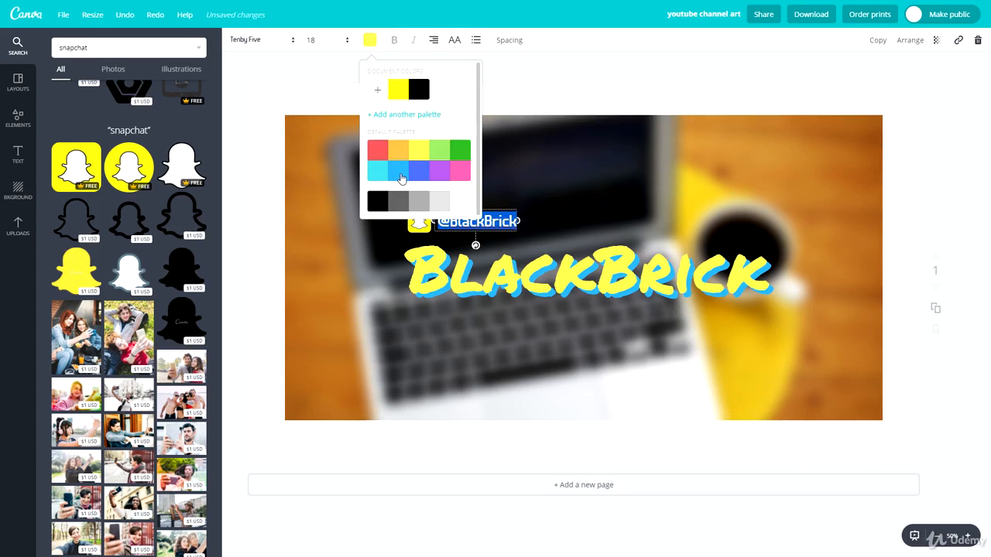
left_click(400, 169)
left_click(571, 197)
mouse_move(487, 223)
left_mouse_down()
mouse_move(484, 288)
mouse_move(479, 223)
left_mouse_up()
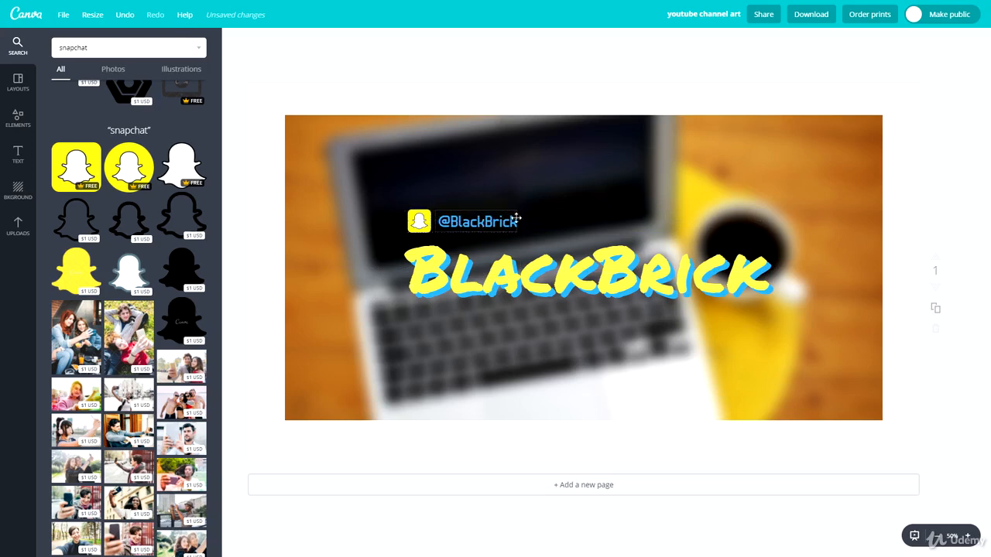
left_click(550, 208)
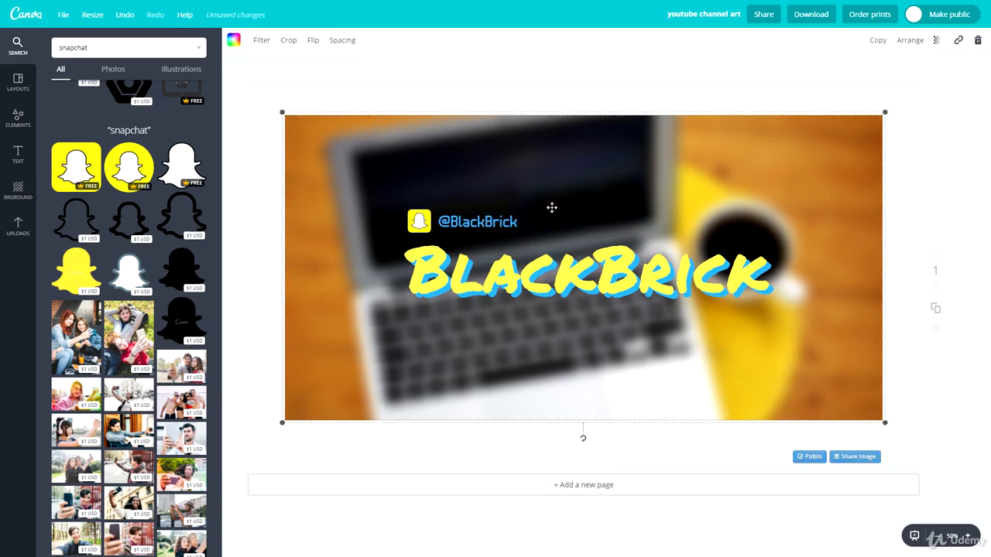
double_click(126, 49)
type("twitter")
key("Return")
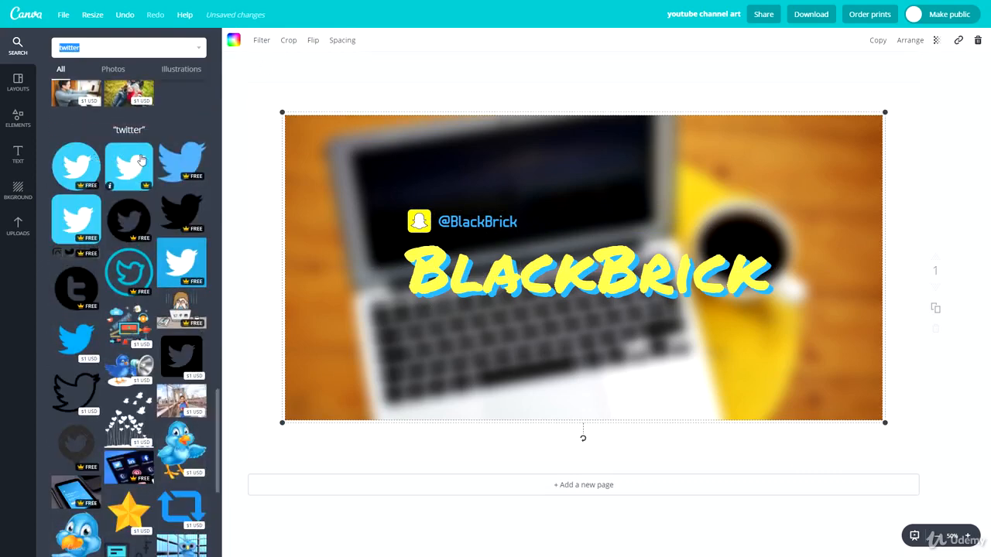
left_click(91, 164)
left_click_drag(765, 96, 415, 399)
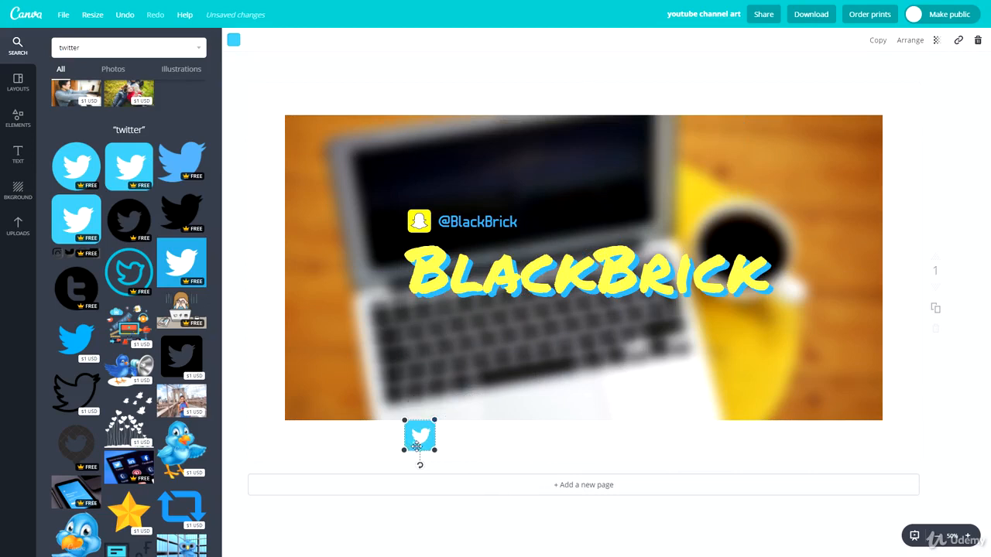
left_click_drag(420, 442, 543, 221)
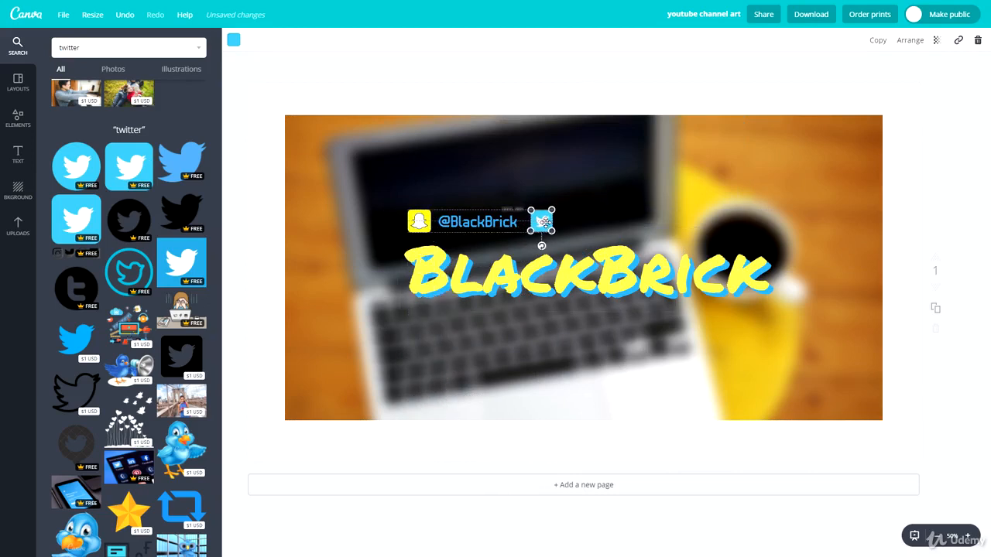
left_click(580, 172)
left_click(478, 222)
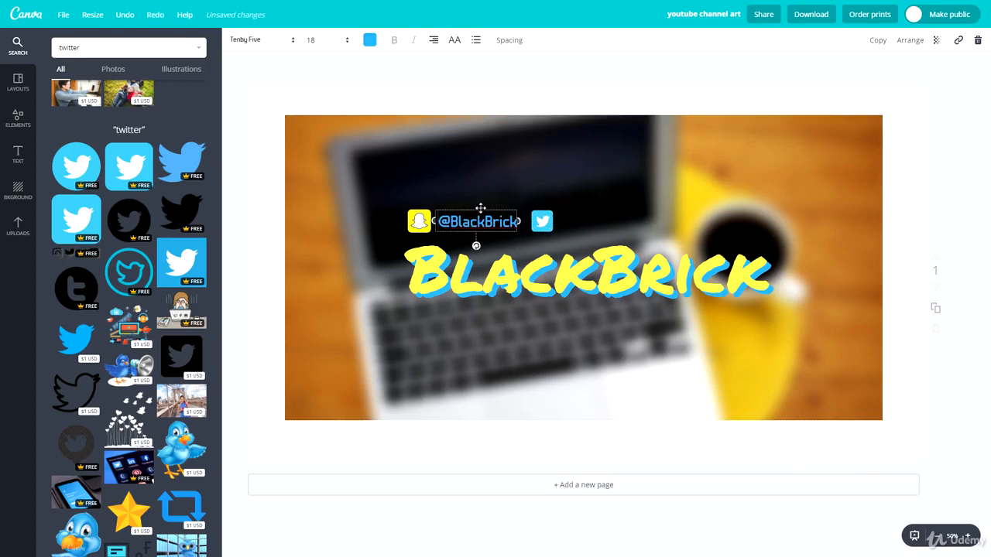
left_click_drag(481, 208, 601, 212)
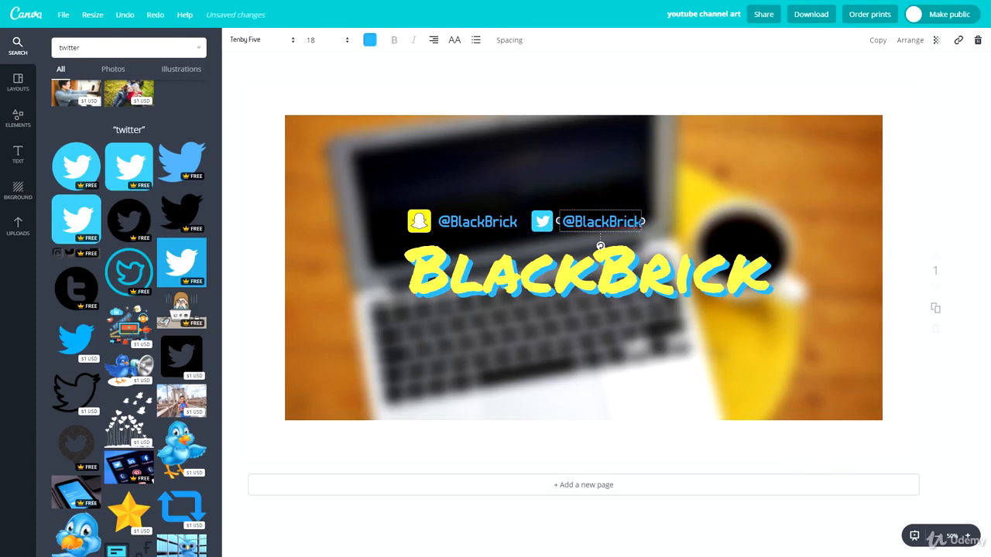
type("L")
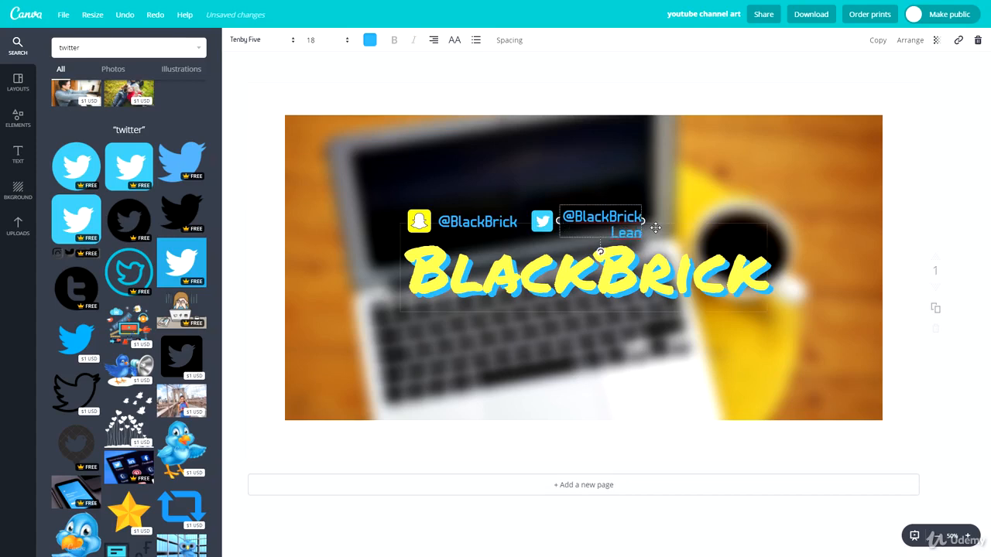
type("earn")
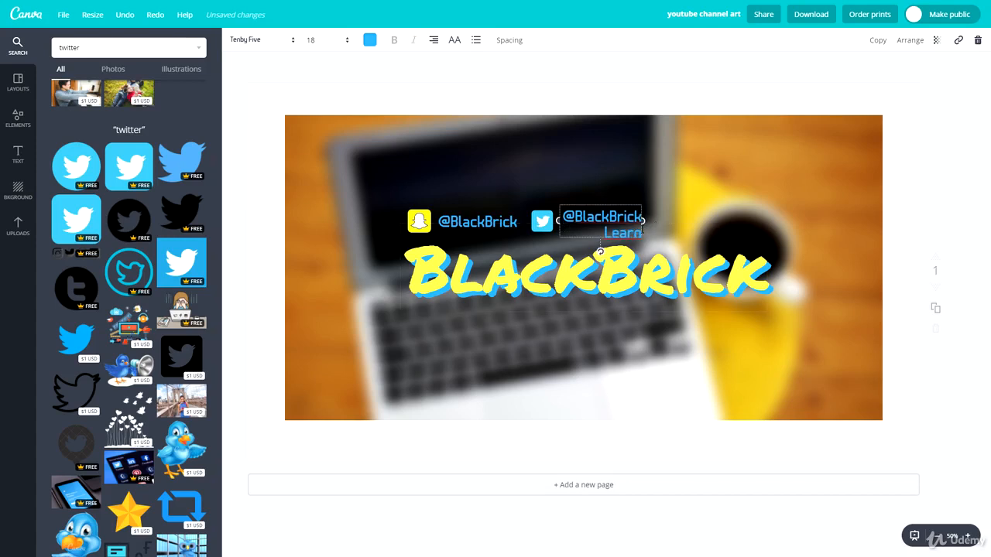
left_click_drag(642, 223, 684, 224)
- Copy "BlackBrickLearn" into the Snapchat handle, widen it to one line, and shift the Twitter icon and handle right to clear it
triple_click(657, 222)
key("ctrl+c")
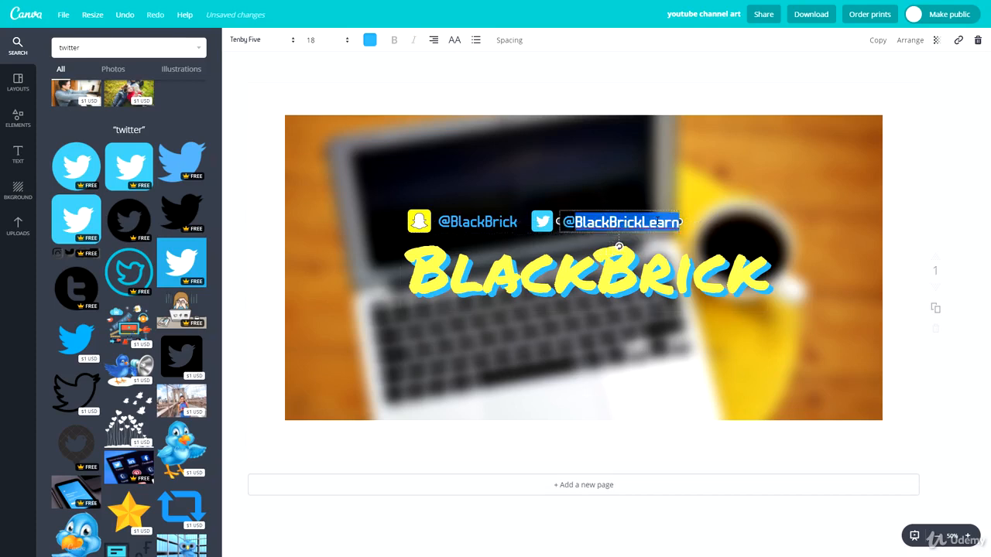
left_click(491, 225)
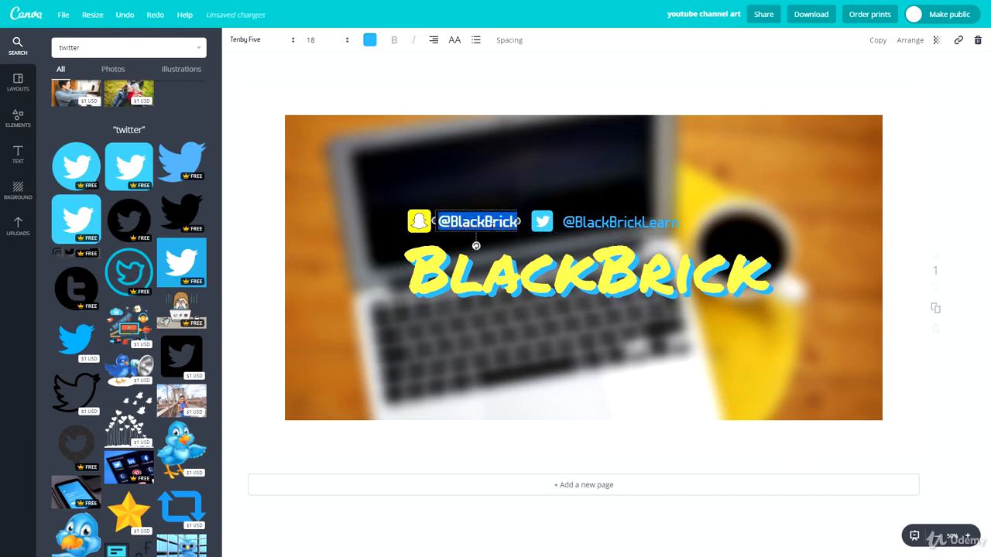
key("ctrl+v")
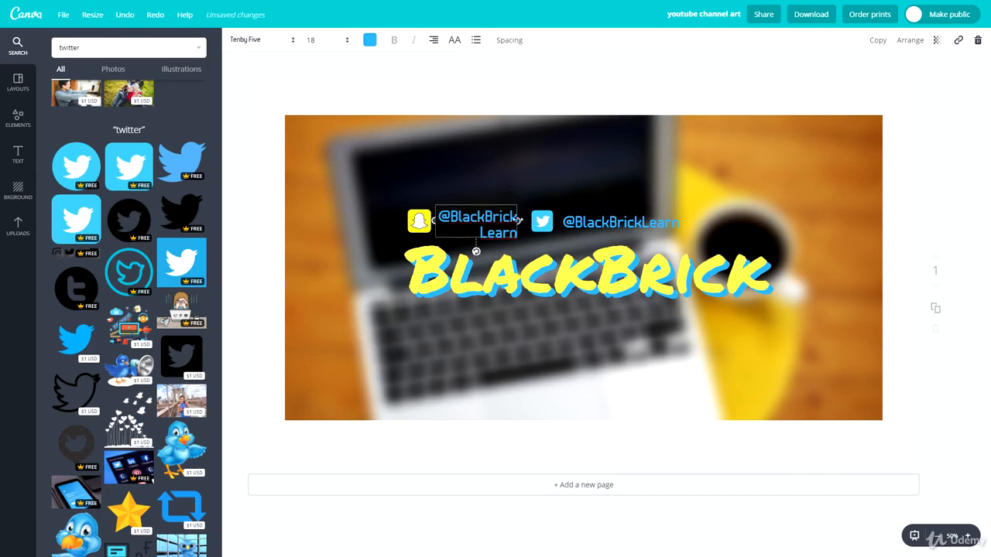
left_click_drag(517, 220, 550, 221)
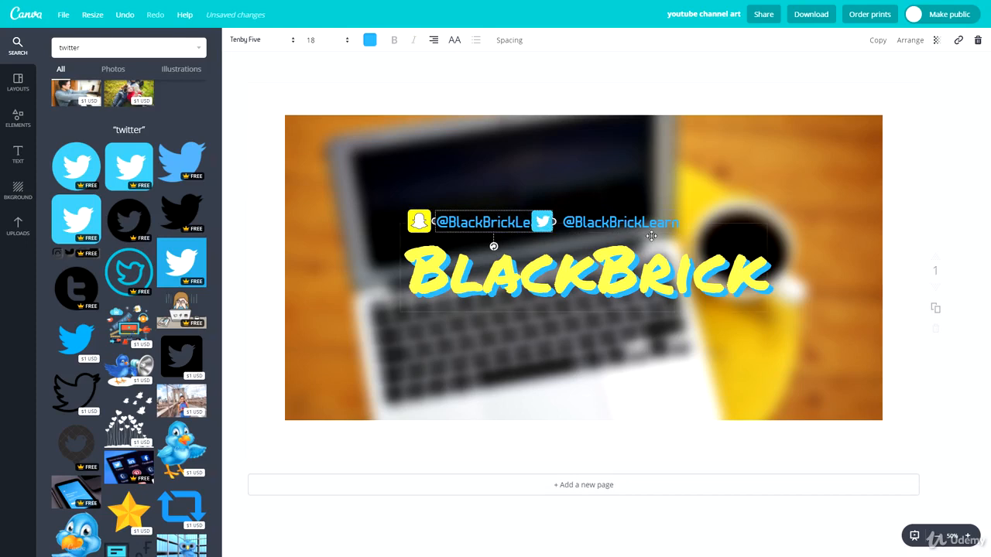
left_click_drag(650, 231, 679, 229)
left_click_drag(539, 220, 604, 224)
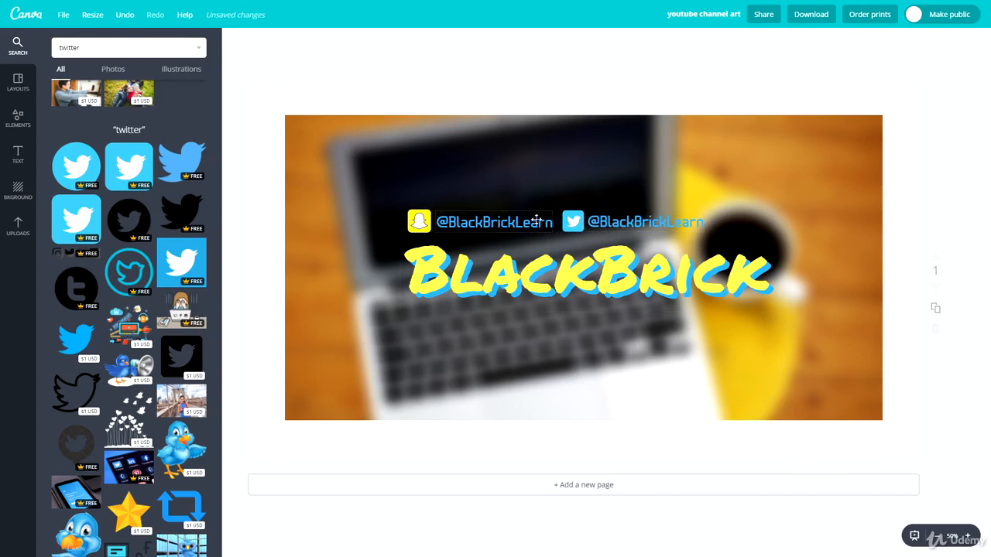
left_click(433, 264)
left_click(660, 312)
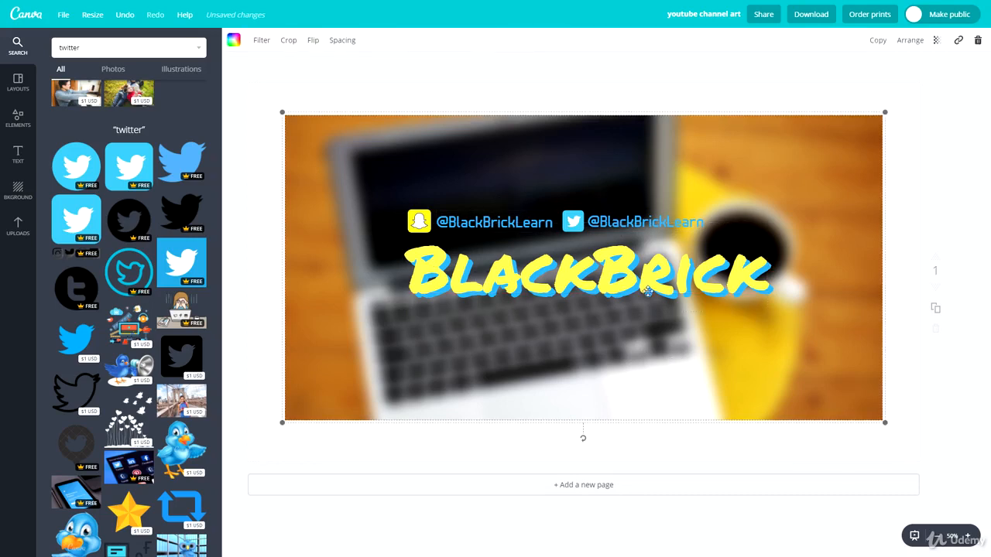
left_click(657, 223)
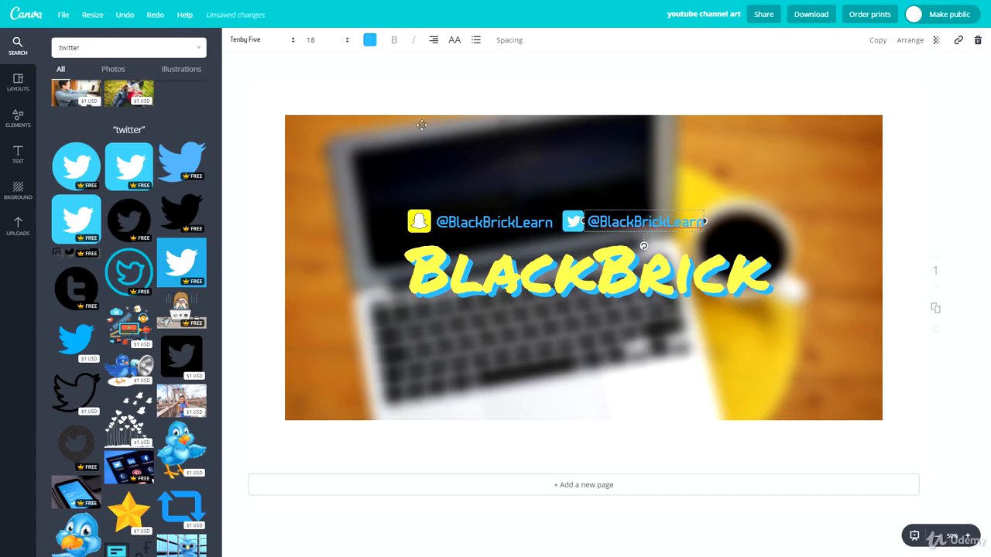
left_click(544, 181)
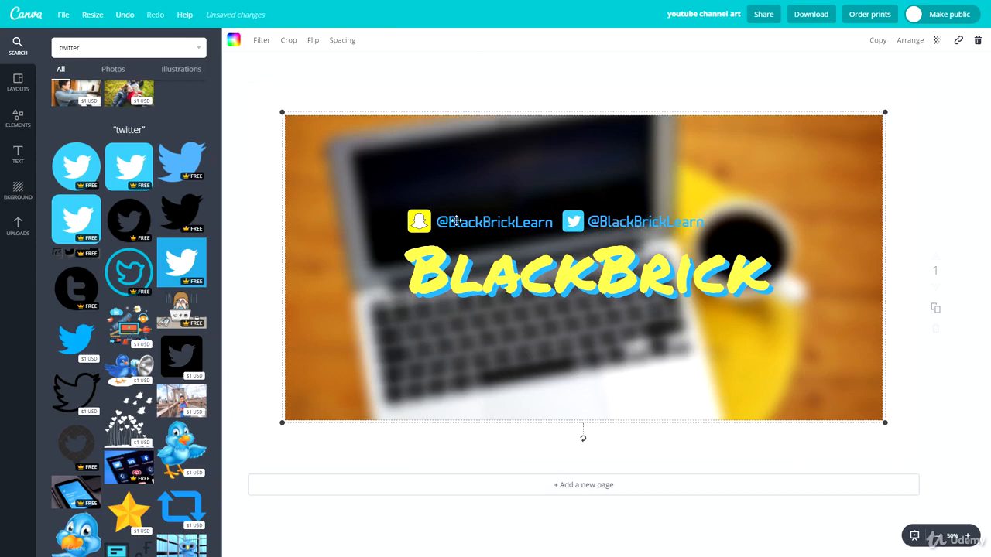
- Search for "facebook", add the dark blue rounded-square Facebook logo, shrink it to icon size and place it after the Twitter handle
left_click(95, 51)
type("facebook")
key("Return")
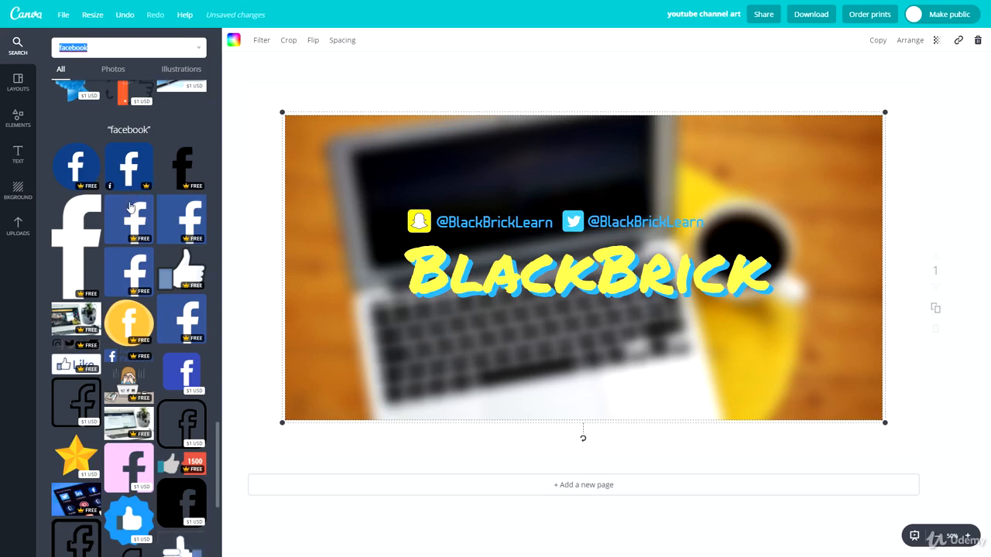
left_click(129, 157)
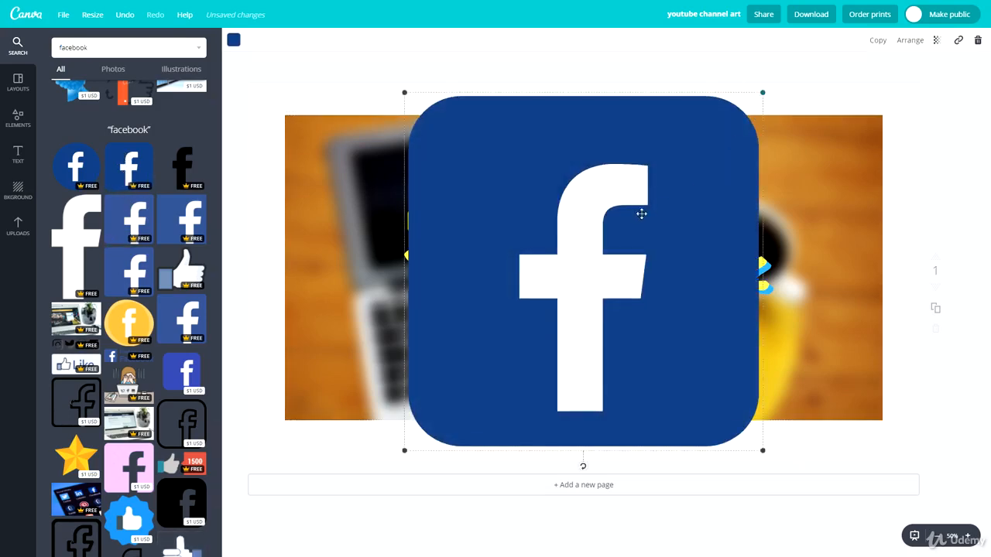
left_click_drag(642, 214, 573, 395)
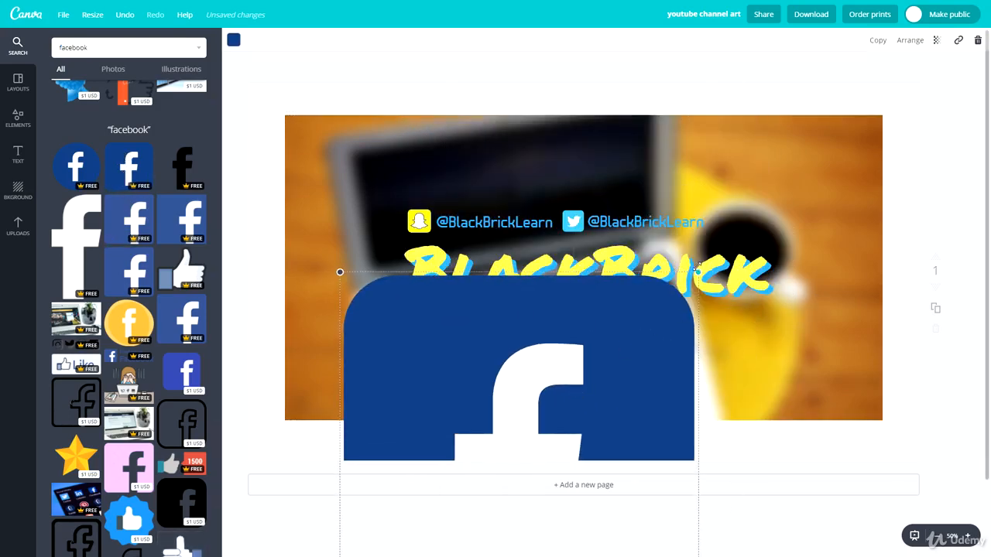
left_click_drag(697, 274, 497, 416)
left_click_drag(442, 451, 453, 155)
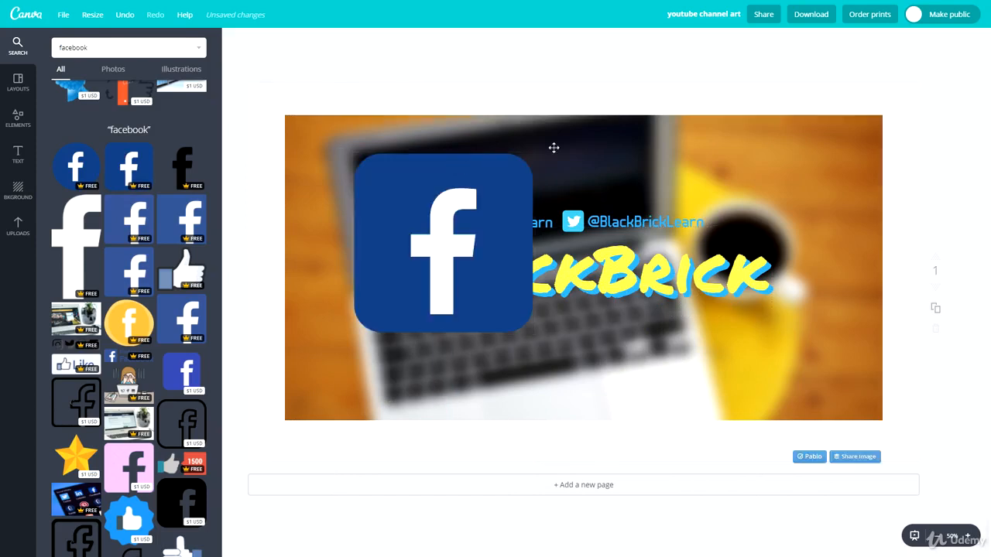
left_click_drag(534, 153, 761, 328)
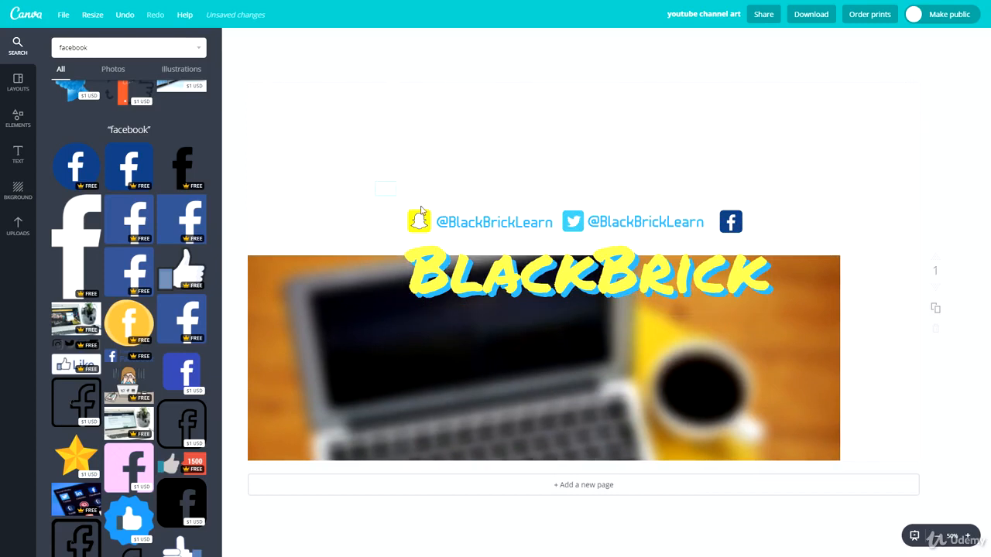
- Shift the whole row of social icons and handles left and slightly down, and reposition the laptop background image to fill the banner
left_click_drag(420, 210, 785, 215)
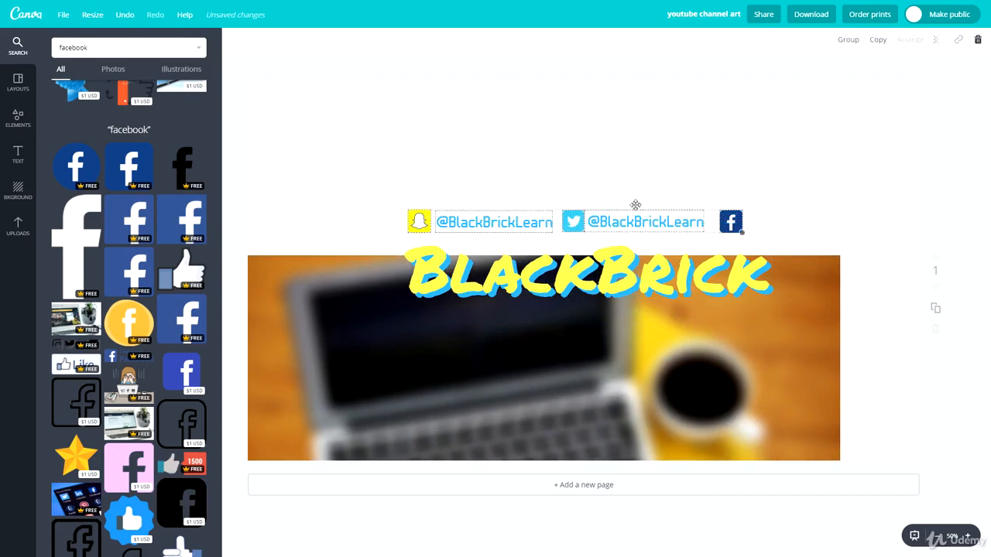
left_click_drag(612, 214, 543, 225)
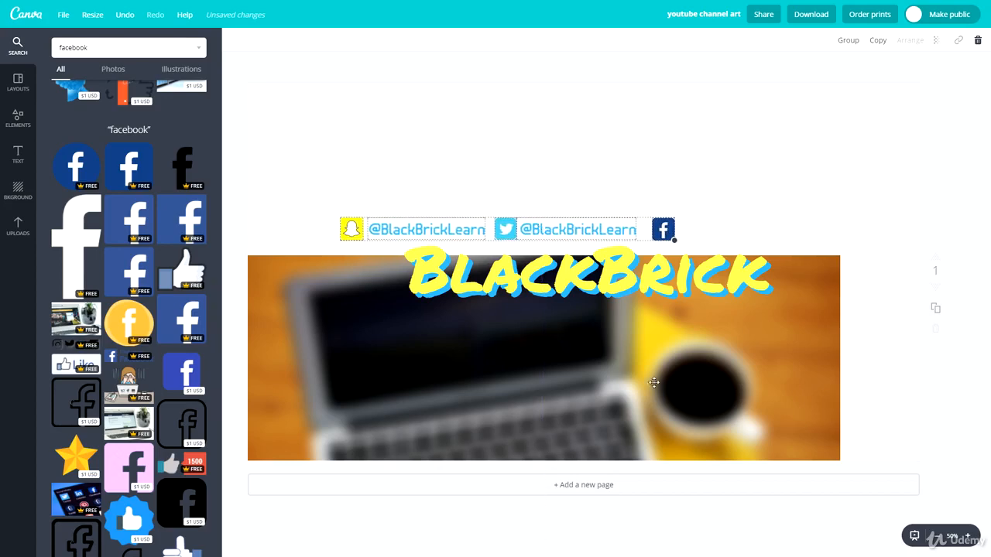
left_click_drag(655, 383, 702, 264)
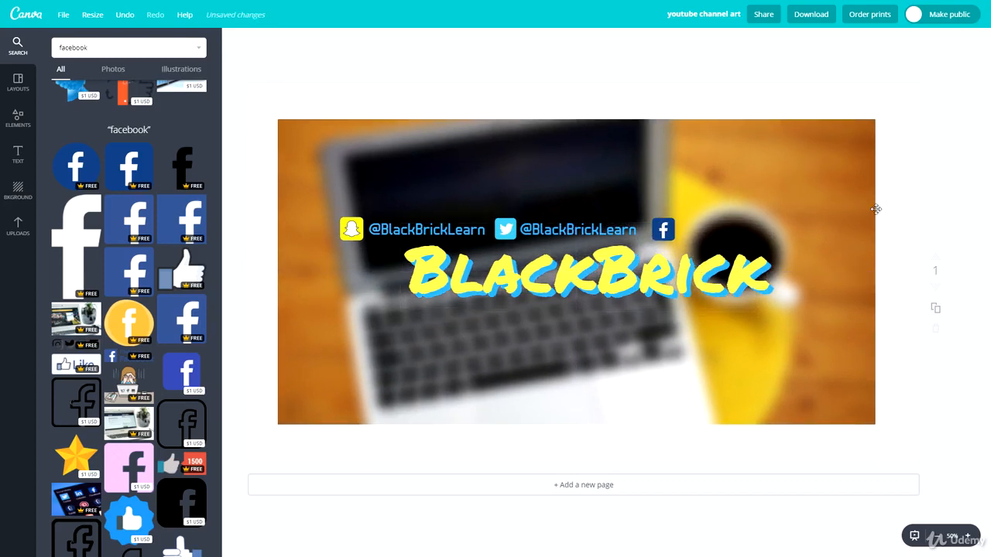
left_click(539, 225)
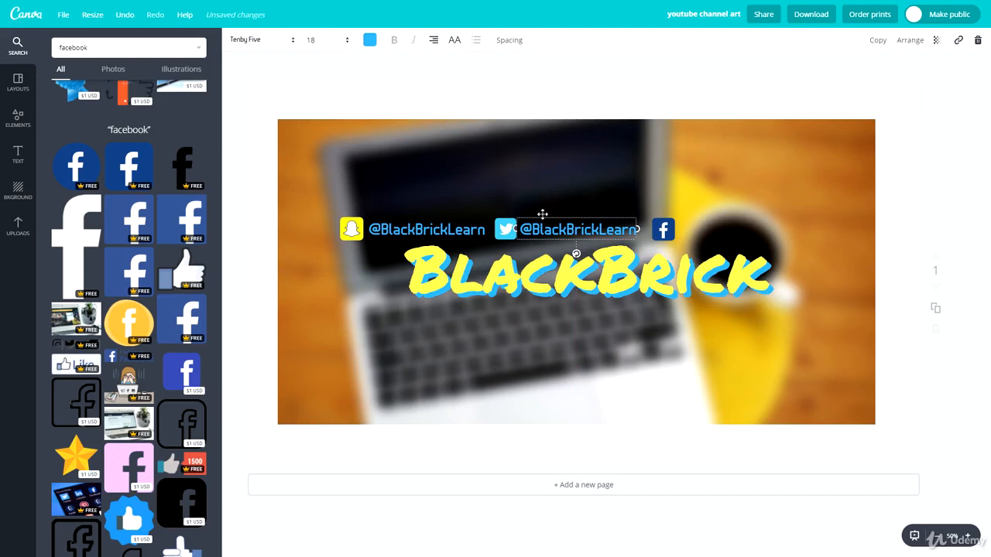
key("ctrl+v")
left_click_drag(571, 225, 729, 217)
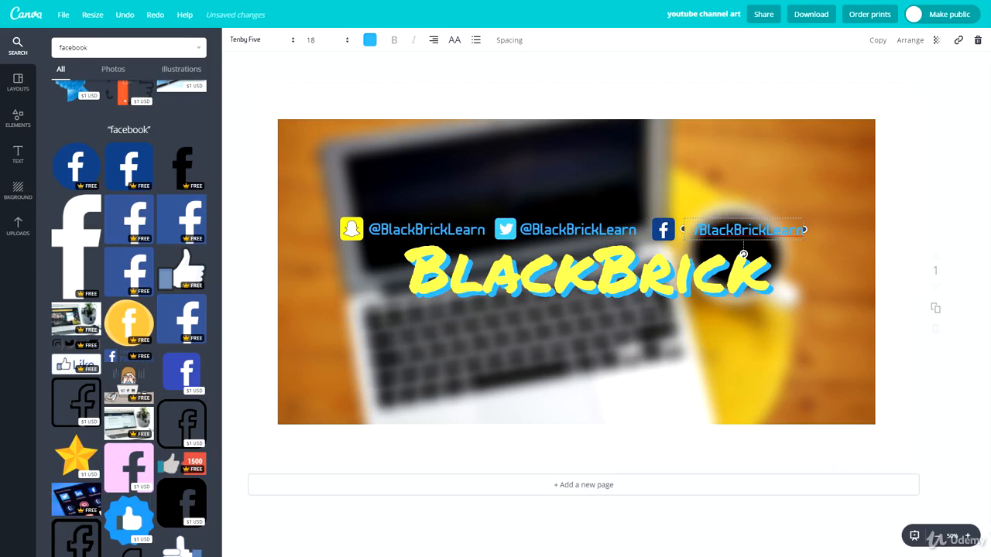
- Replace the Facebook handle's text with "/BlackBrickTraining", widen its box to one line and nudge it closer to the icon
key("ctrl+a")
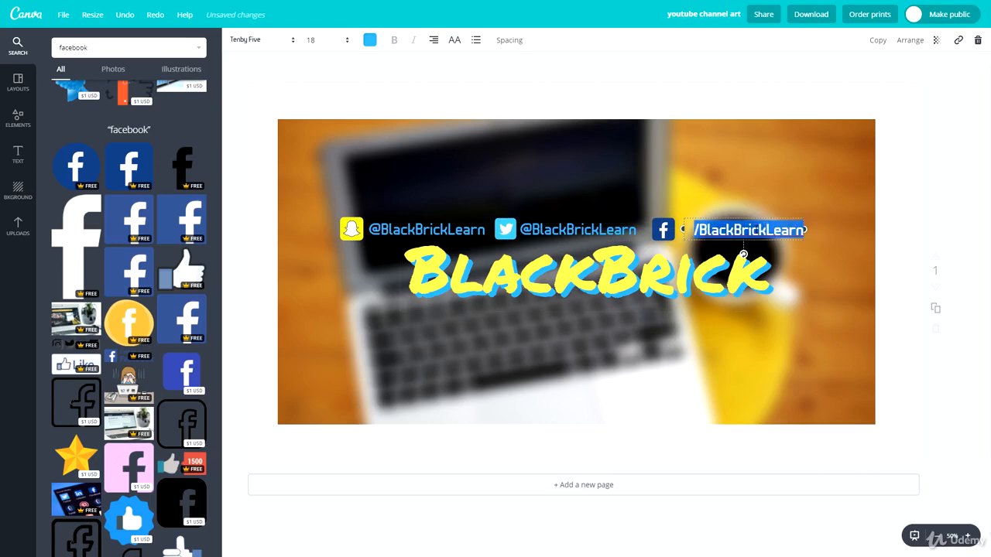
type("/blackbricktraining")
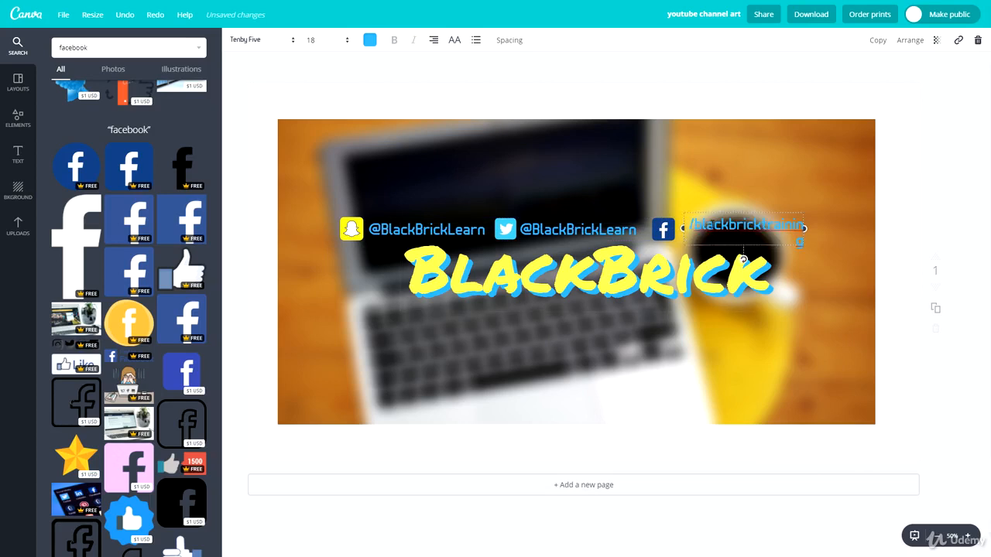
left_click_drag(804, 229, 812, 229)
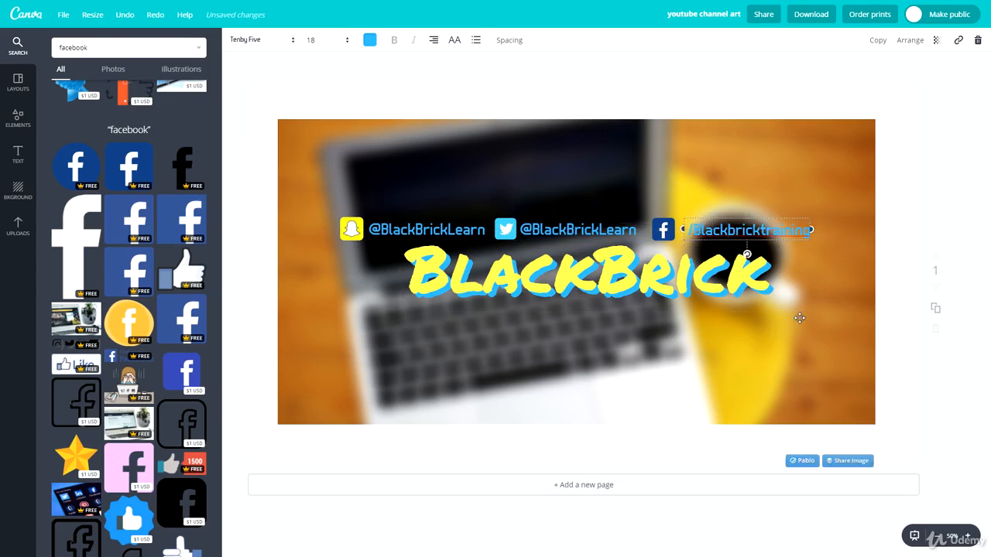
key("BackSpace")
type("B")
key("BackSpace")
type("T")
left_click(847, 283)
left_click_drag(717, 229, 713, 229)
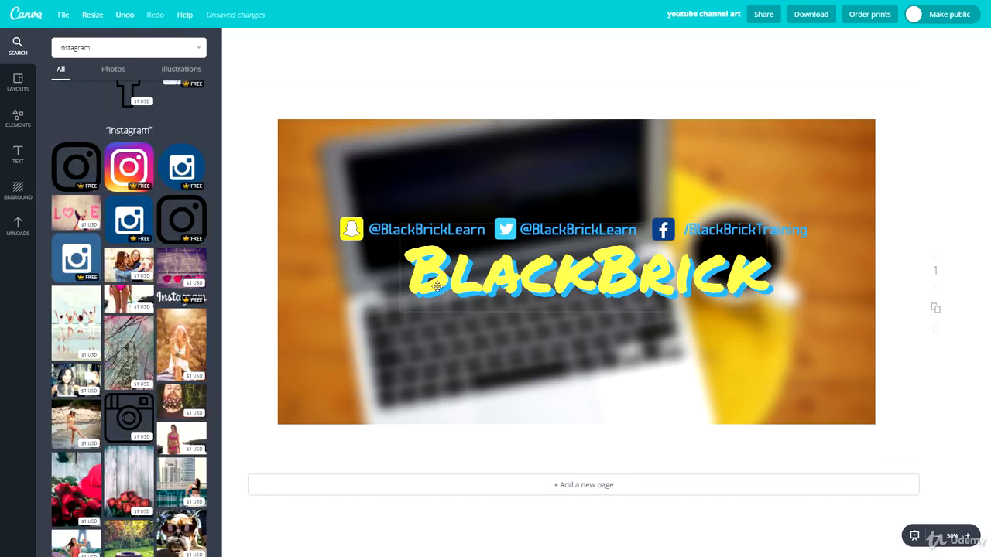
- Try dark blue, red, grey and light green on the front "BlackBrick" title, and settle on bright yellow from the document colours
left_click(437, 287)
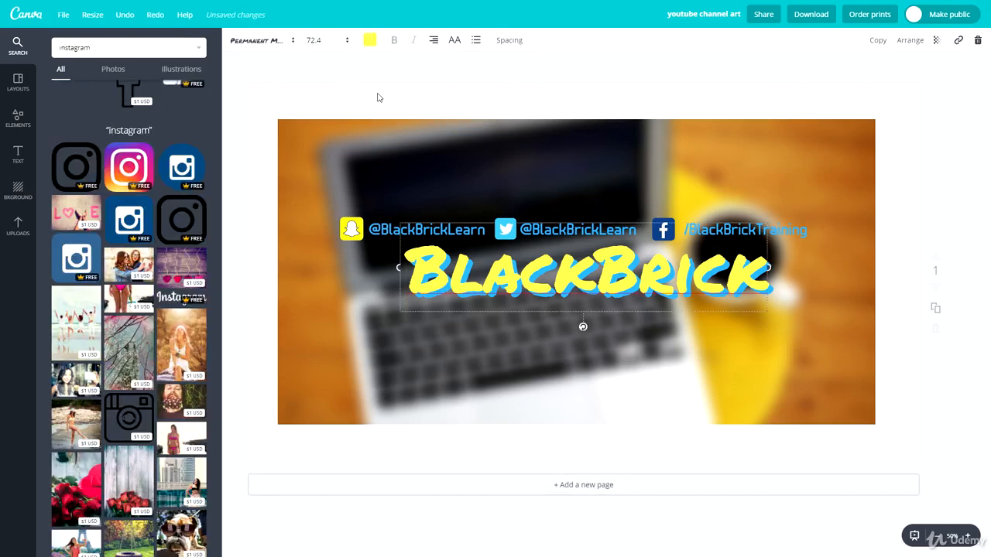
left_click(369, 39)
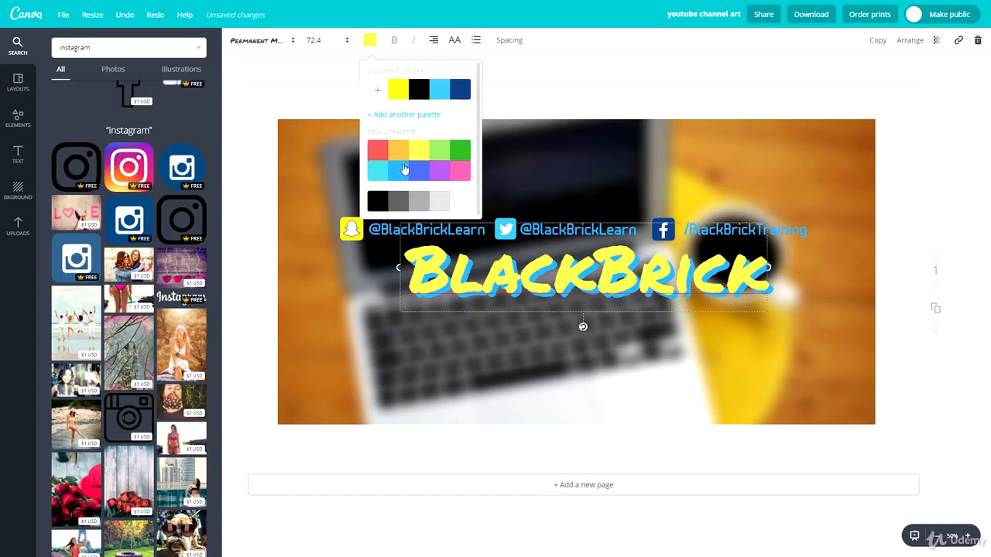
left_click(457, 91)
left_click(370, 40)
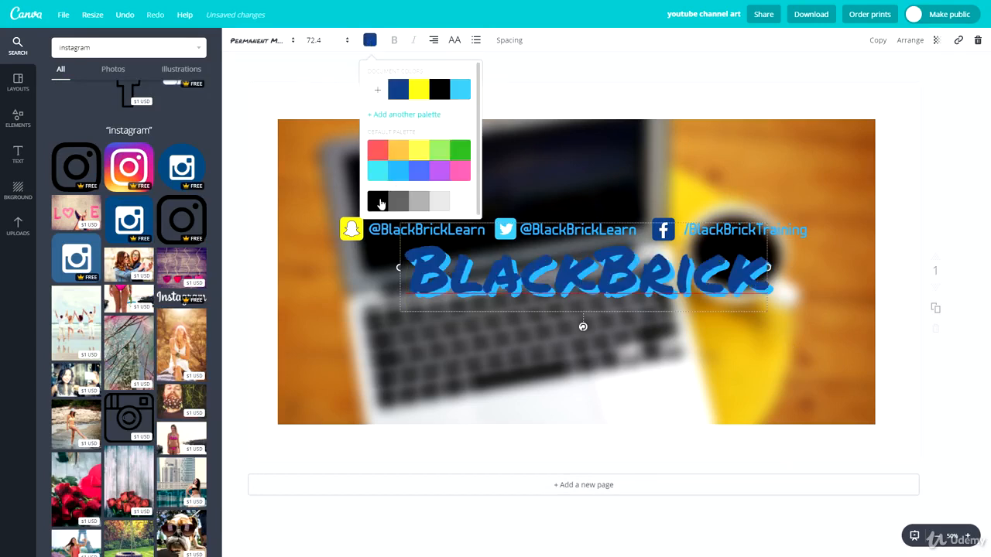
left_click(376, 151)
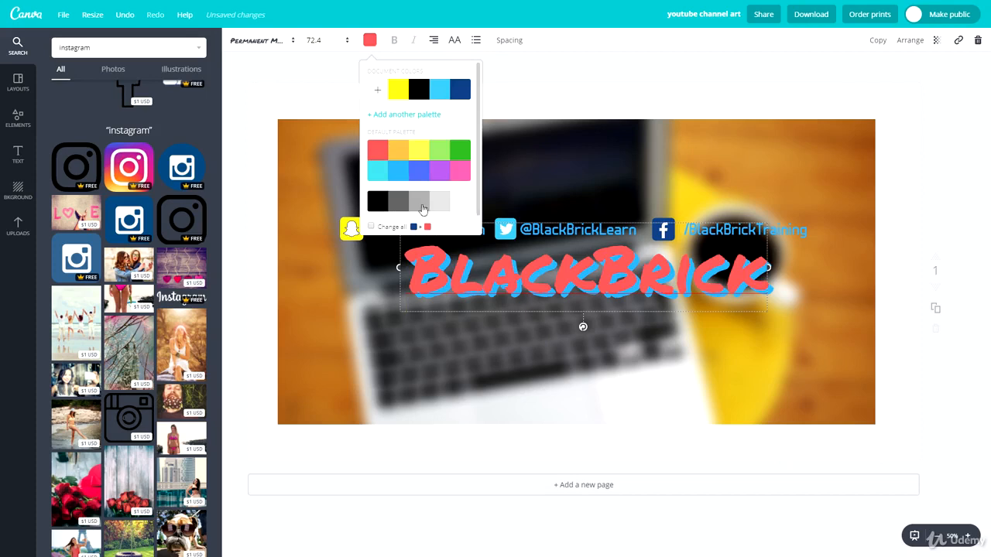
left_click(418, 202)
left_click(446, 147)
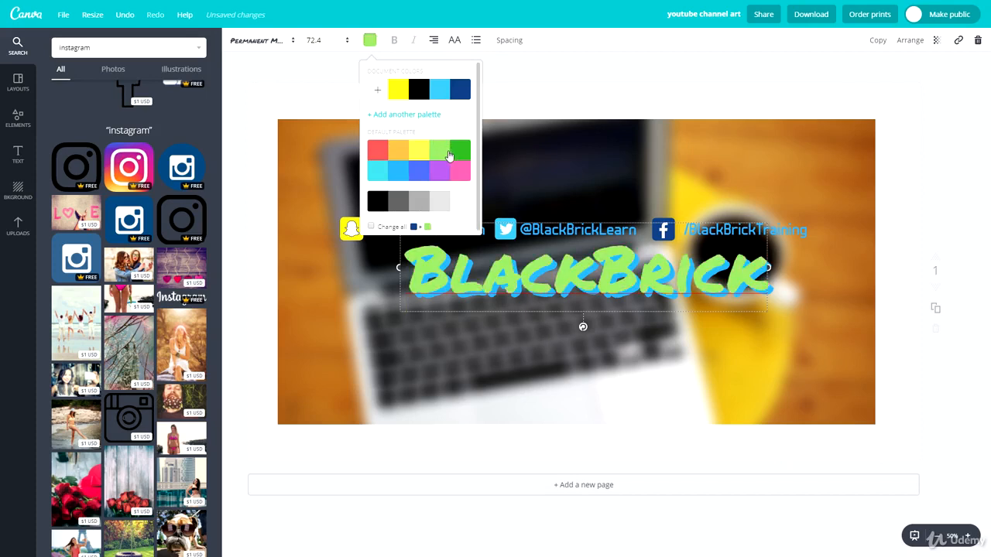
left_click(402, 93)
left_click(409, 244)
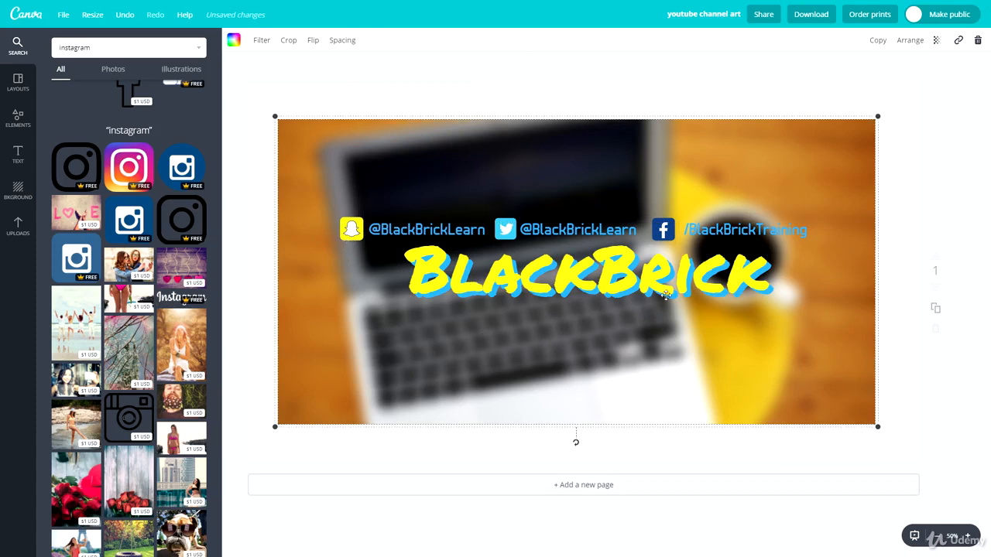
left_click(913, 208)
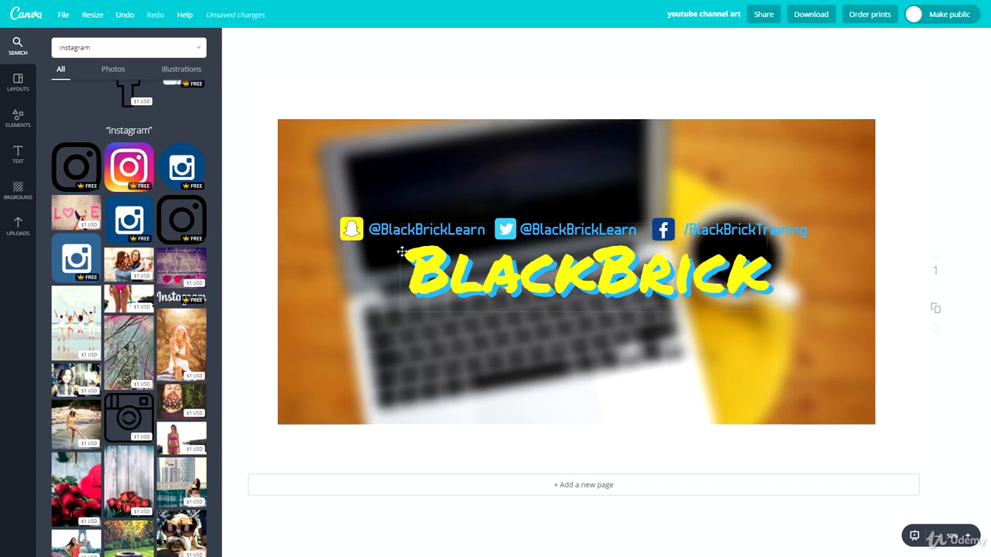
- Recolour the Twitter handle white and nudge the yellow "BlackBrick" title slightly down over its blue copy
left_click(551, 228)
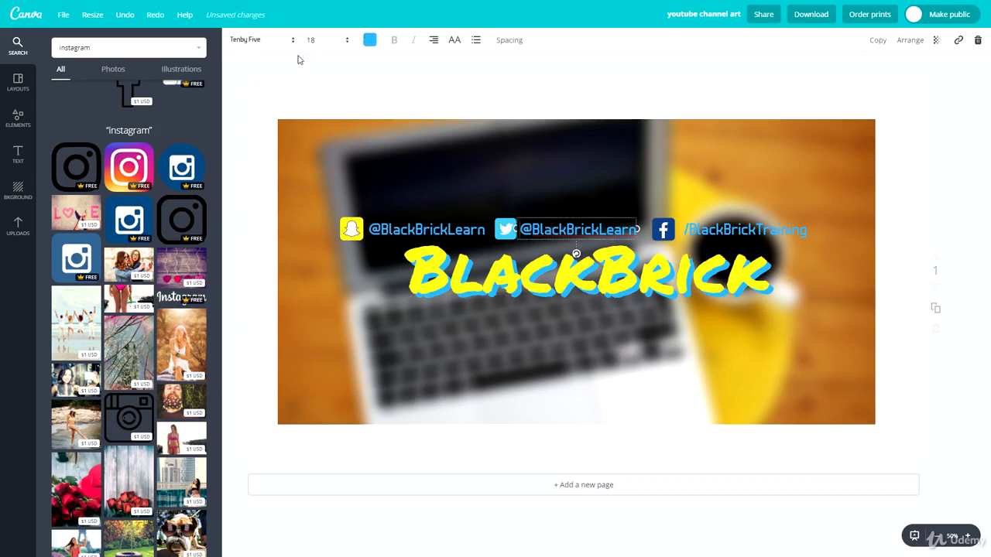
left_click(370, 42)
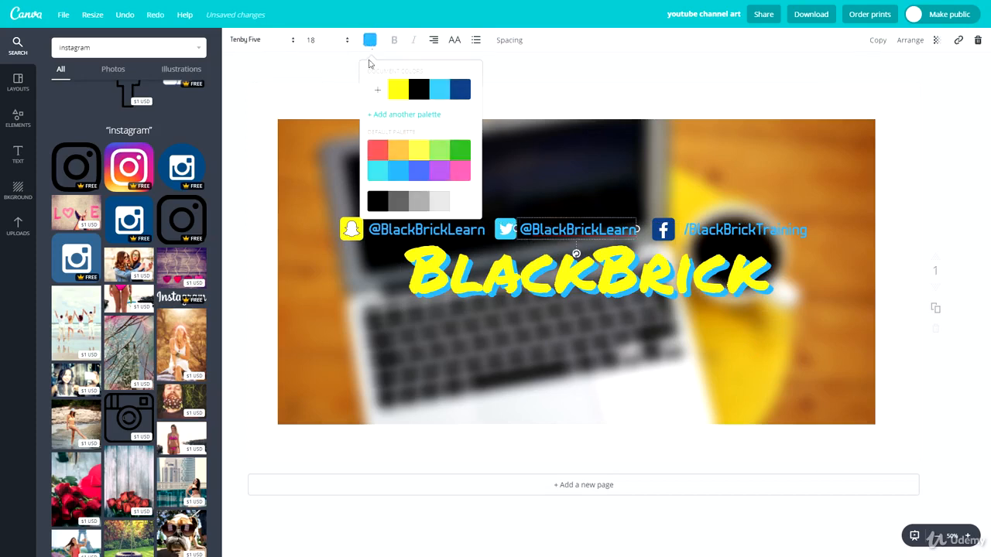
left_click(467, 208)
left_click_drag(693, 184, 700, 165)
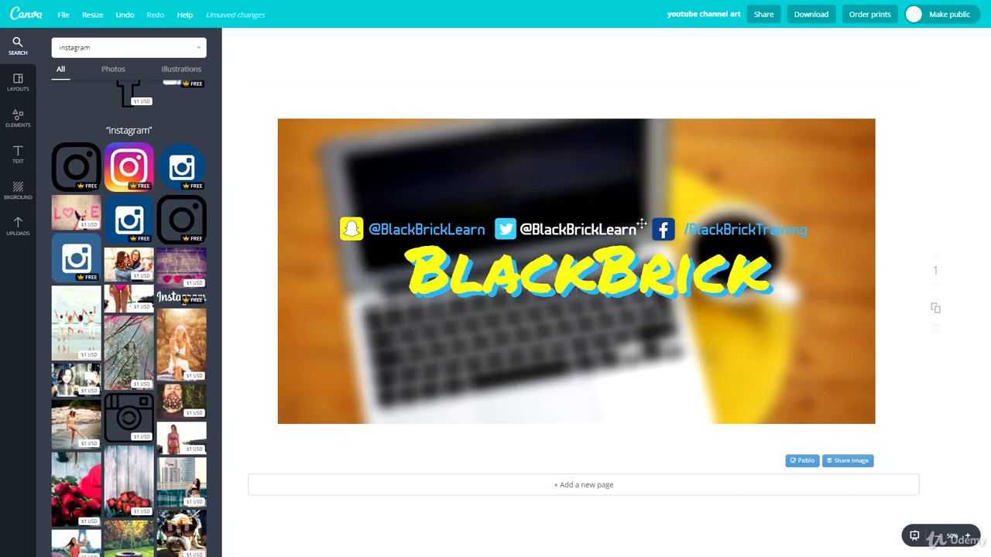
mouse_move(584, 280)
left_mouse_down()
mouse_move(573, 274)
mouse_move(586, 282)
left_mouse_up()
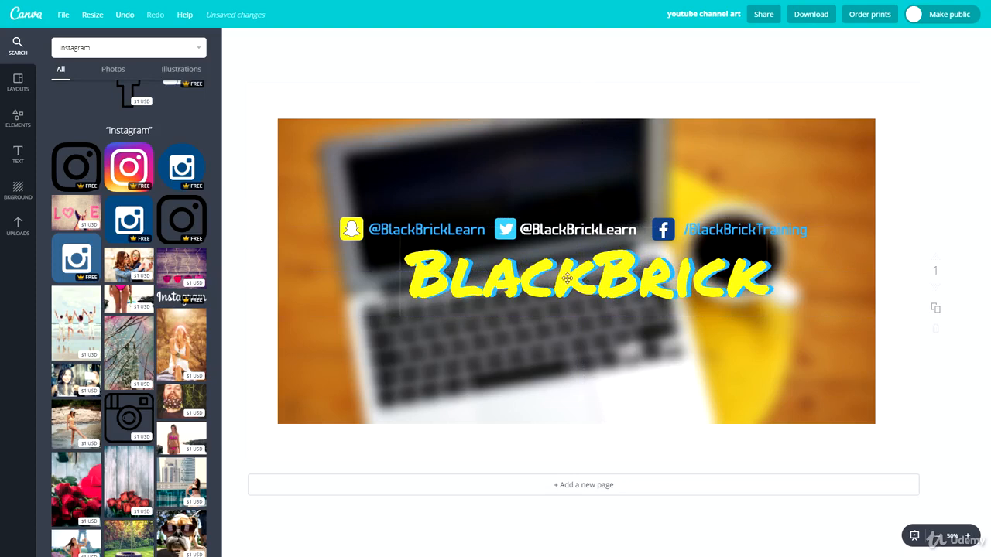
left_click(509, 343)
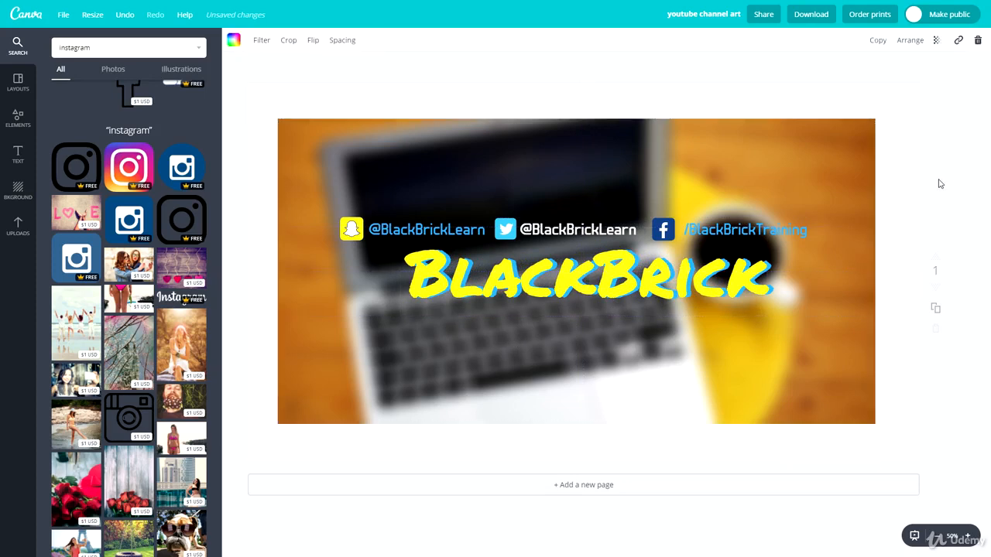
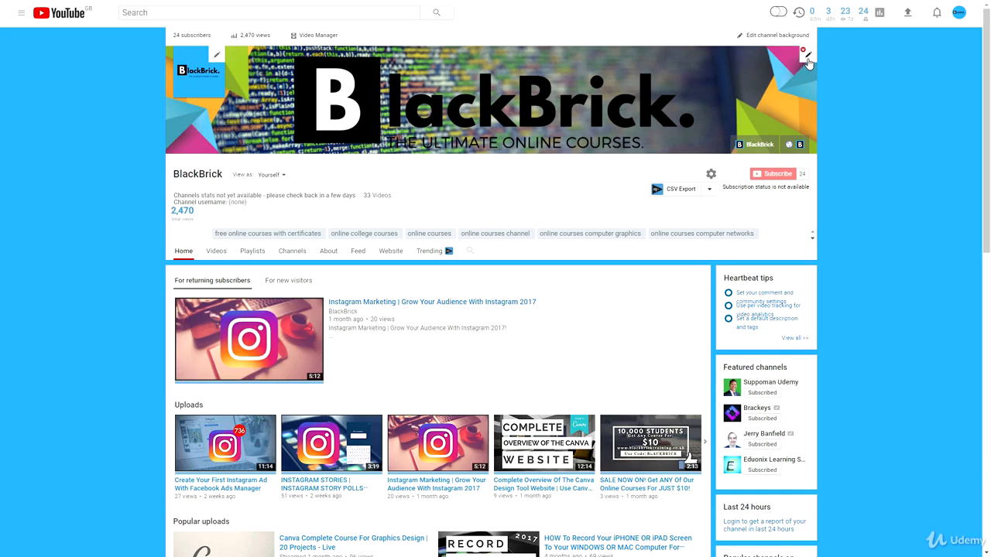
- On the YouTube channel page, start editing the channel art and upload the "youtube channel art" image from the Downloads folder
left_click(808, 58)
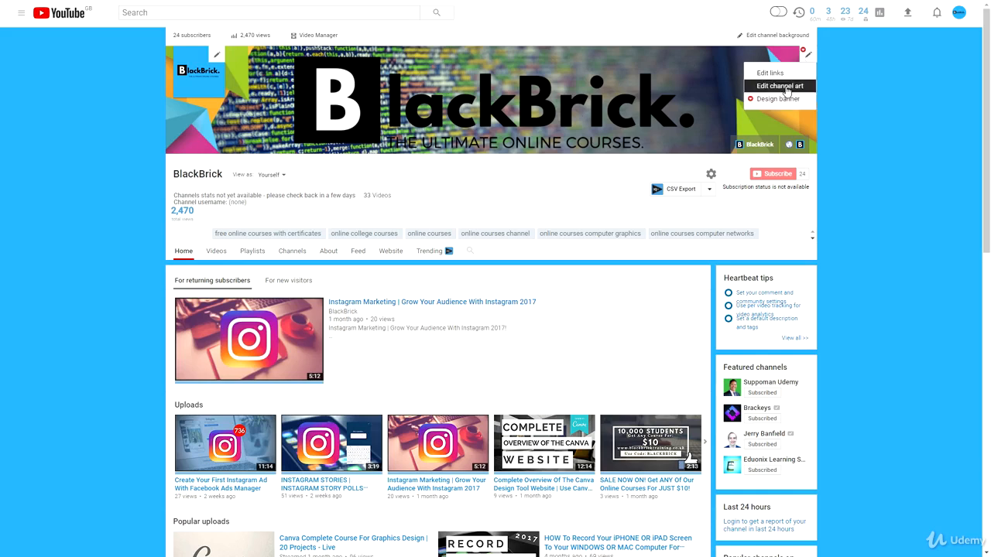
left_click(787, 91)
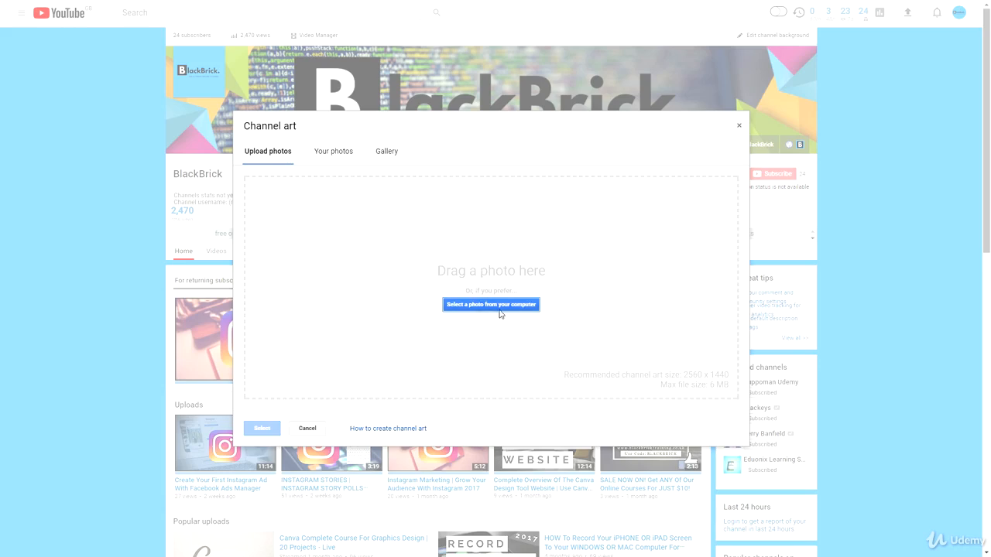
left_click_drag(665, 73, 976, 87)
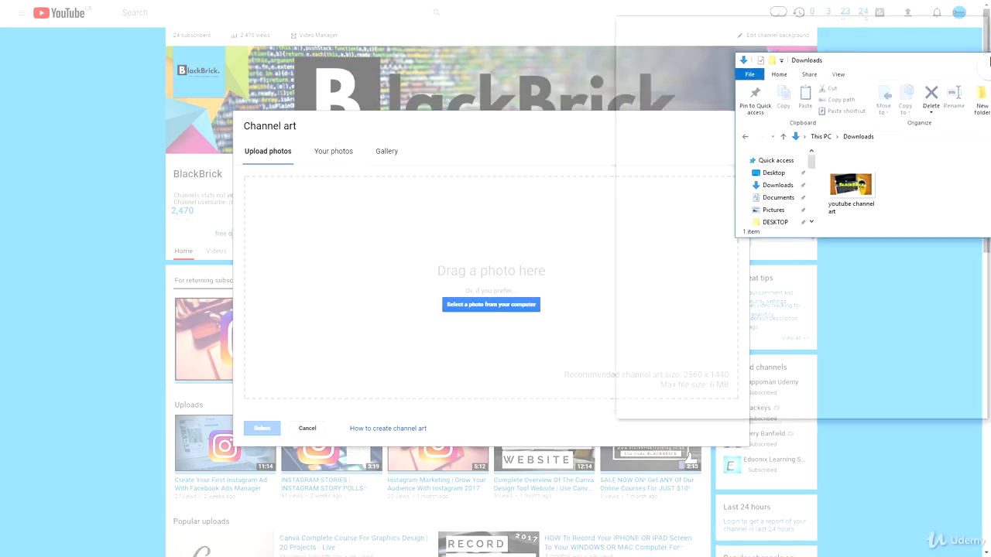
left_click_drag(858, 210, 520, 285)
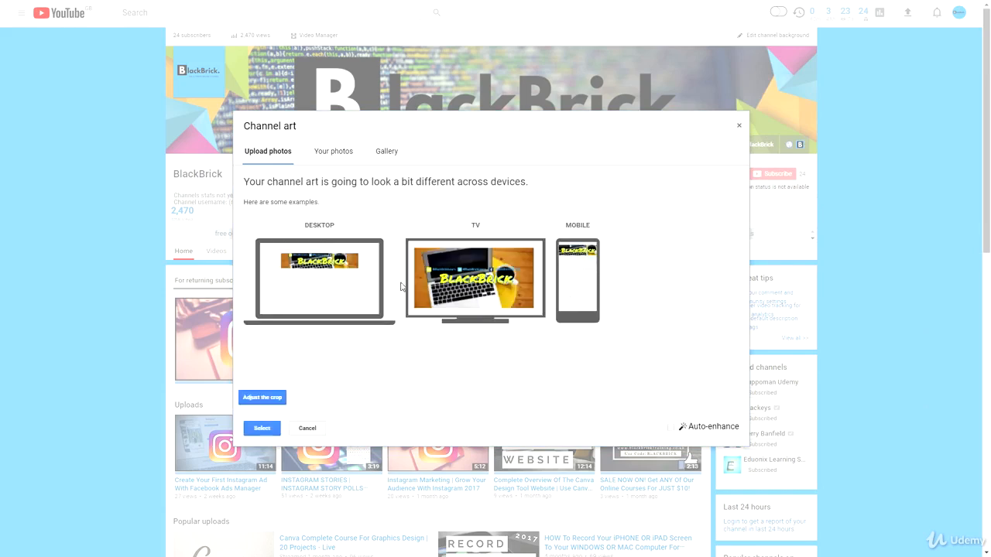
- Check the uploaded banner's crop area and its desktop, TV and mobile previews, and accept the image as channel art
left_click(262, 395)
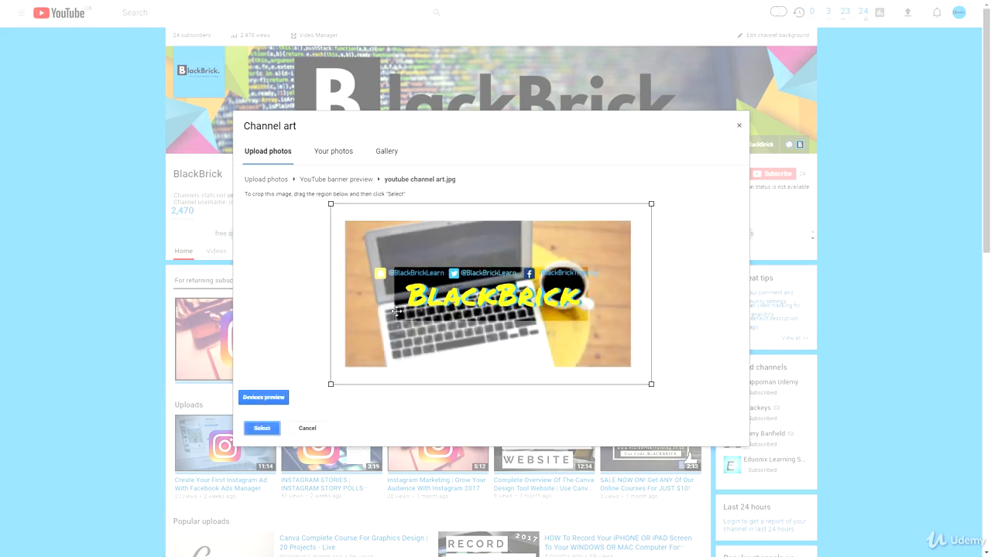
left_click(263, 399)
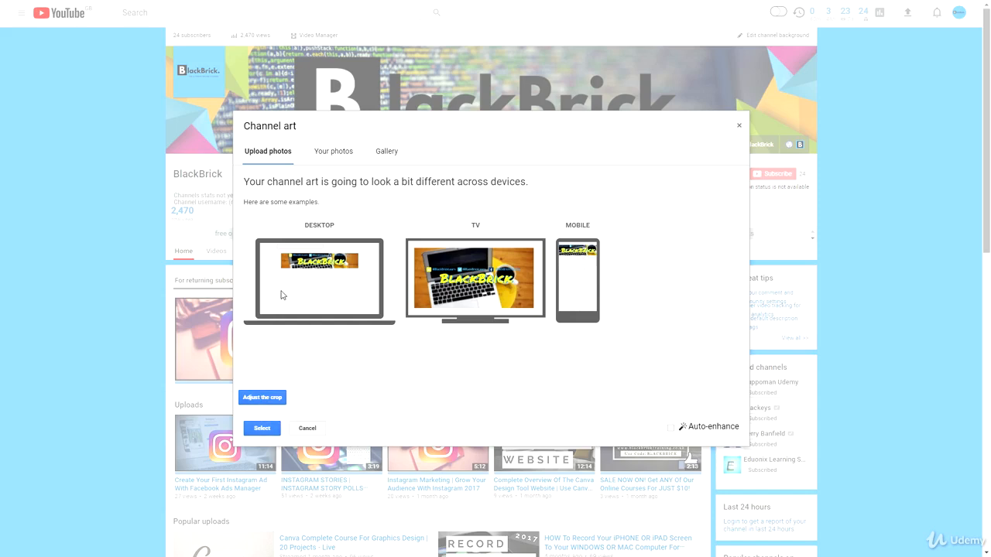
left_click(262, 428)
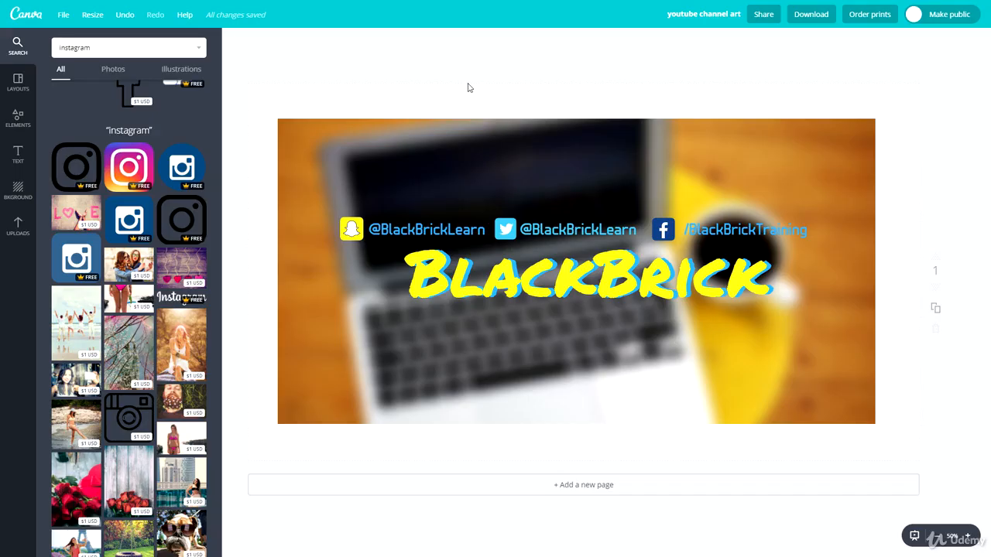
- Back in the Canva design, enlarge the blurred laptop photo from opposite corners and reposition it so it fills the whole canvas
left_click(286, 133)
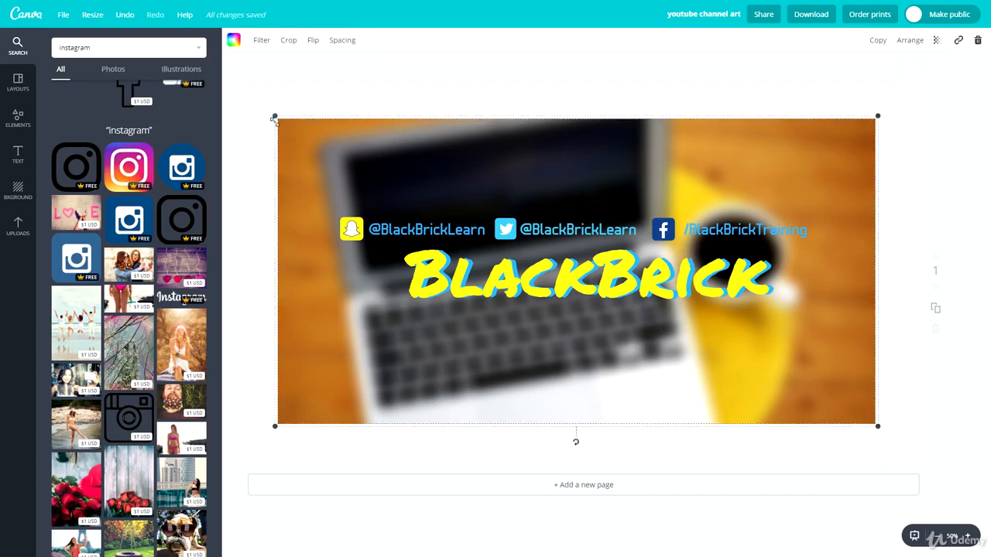
left_click_drag(275, 116, 242, 82)
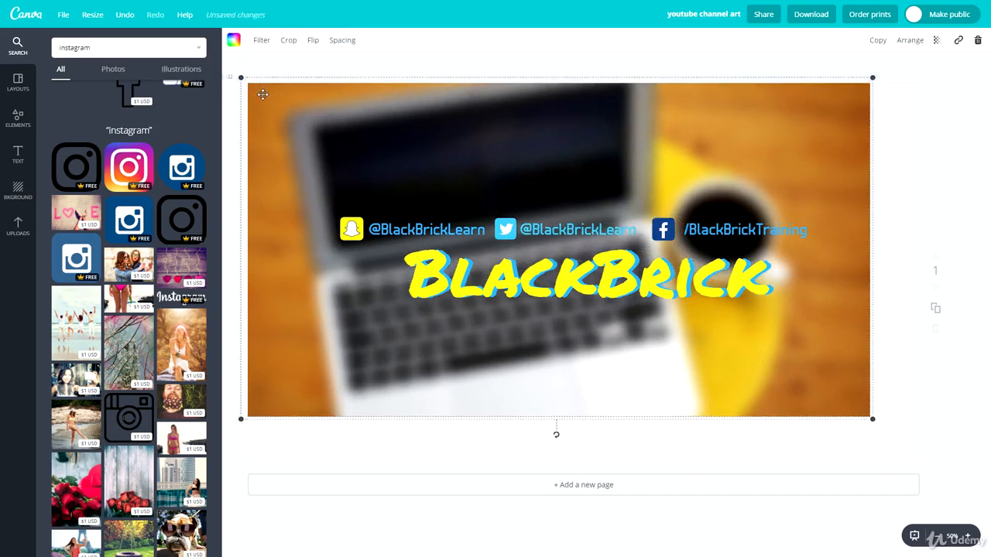
left_click_drag(873, 424, 928, 472)
left_click_drag(689, 408, 697, 403)
- Move both layered "BlackBrick" title texts slightly down together, and bring the row of social icons and handles down close above them
left_click_drag(748, 338, 453, 268)
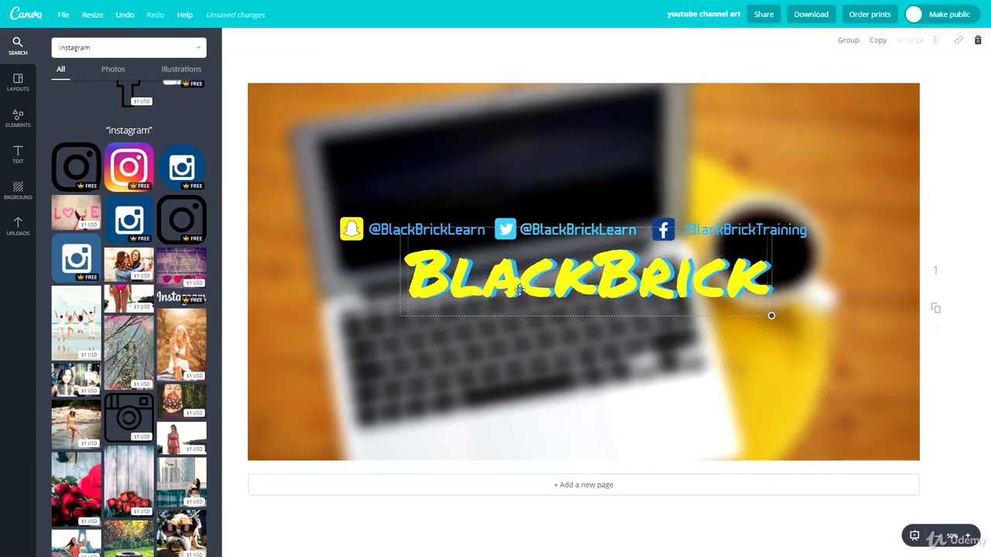
left_click_drag(522, 288, 524, 299)
left_click_drag(319, 189, 816, 230)
left_click_drag(565, 224, 556, 238)
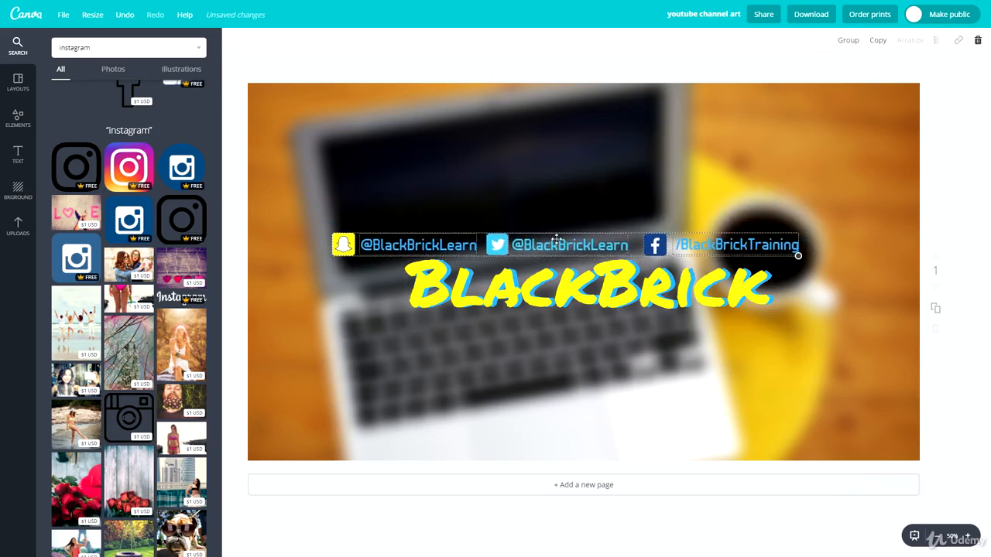
left_click(954, 275)
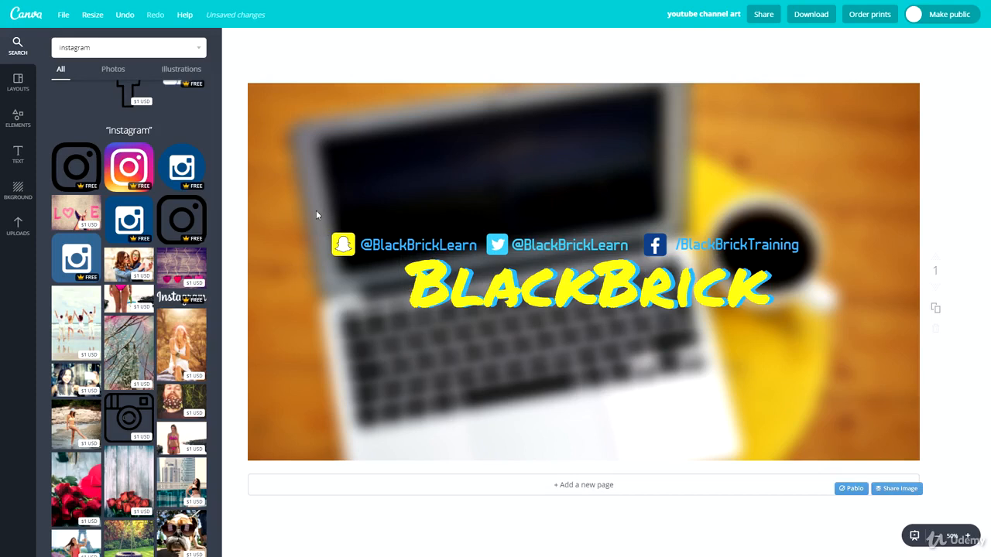
- Place the Snapchat handle centred beneath the "BlackBrick" title, and position the Twitter and Facebook handles above the title within its width
left_click_drag(315, 229, 547, 331)
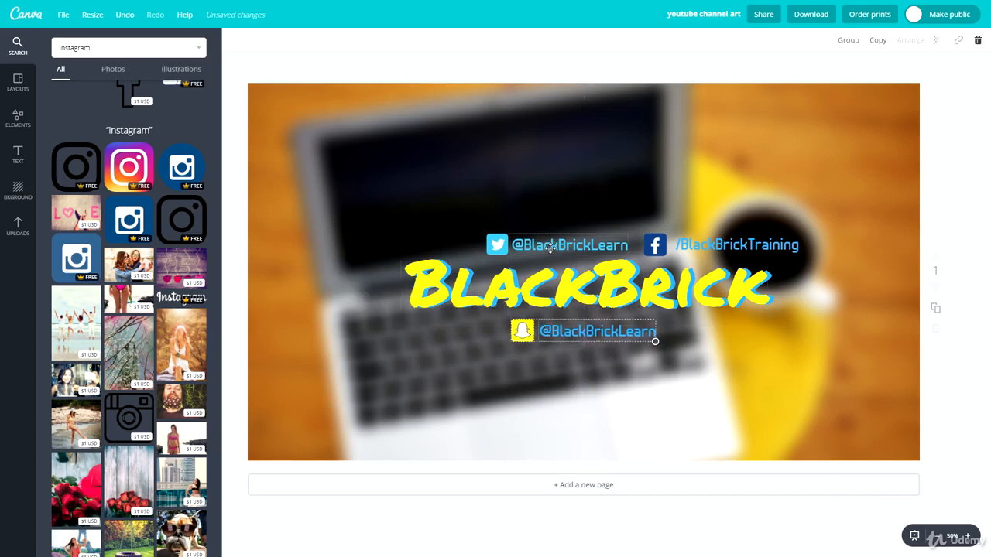
left_click_drag(487, 217, 496, 240)
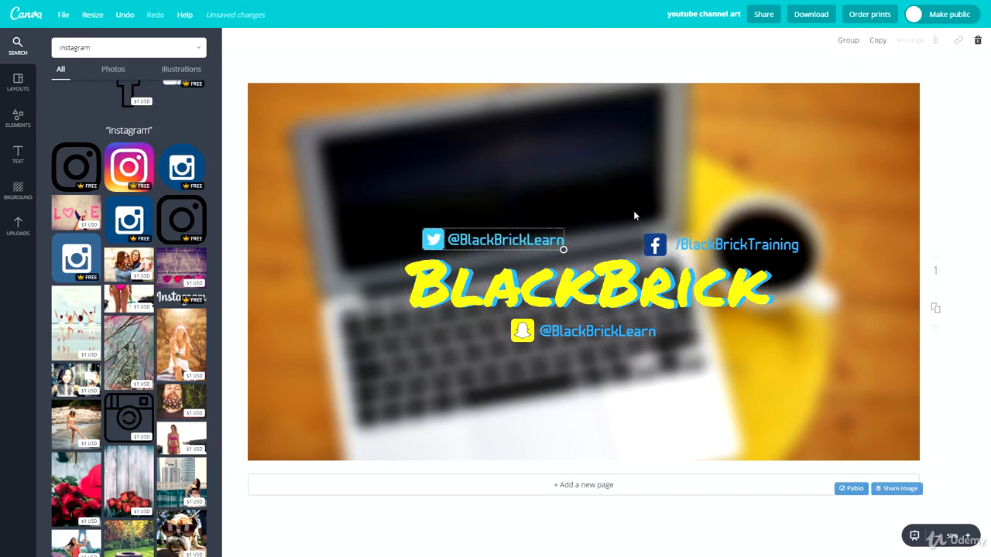
left_click_drag(634, 210, 711, 239)
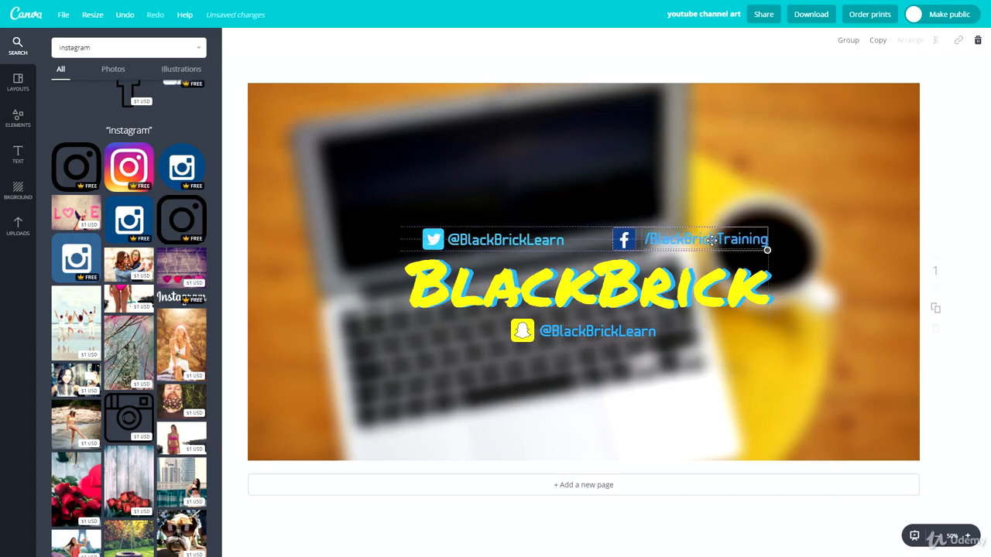
left_click_drag(672, 363, 526, 332)
left_click_drag(523, 334, 532, 329)
left_click(724, 433)
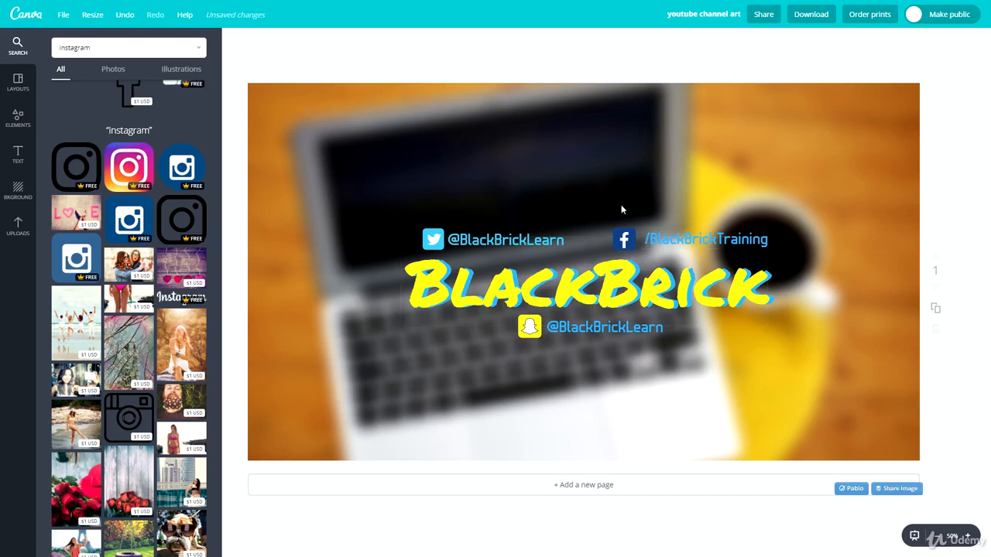
- Delete the Facebook icon and handle, and move the Snapchat icon and handle into their place beside the Twitter handle
left_click_drag(618, 206, 666, 233)
key("Delete")
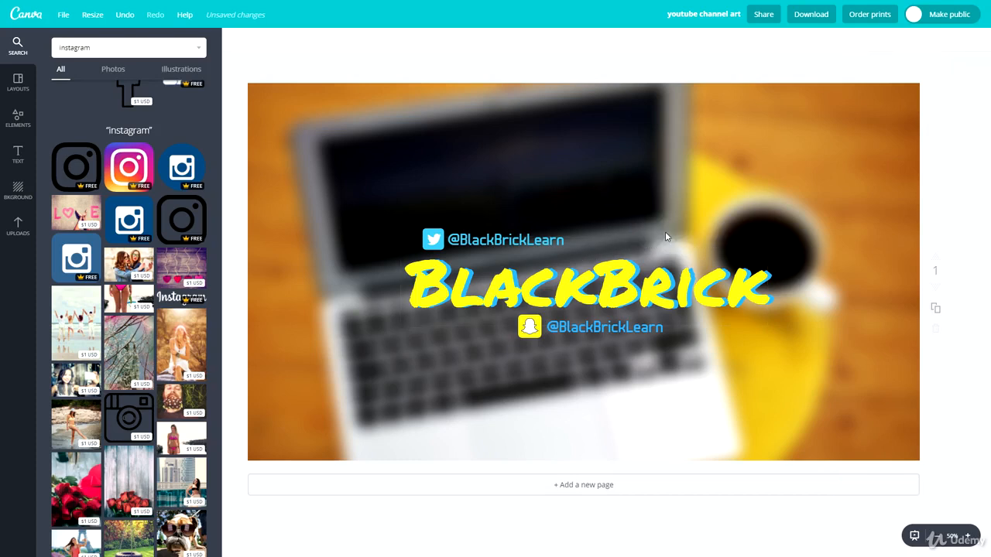
left_click_drag(648, 366, 620, 246)
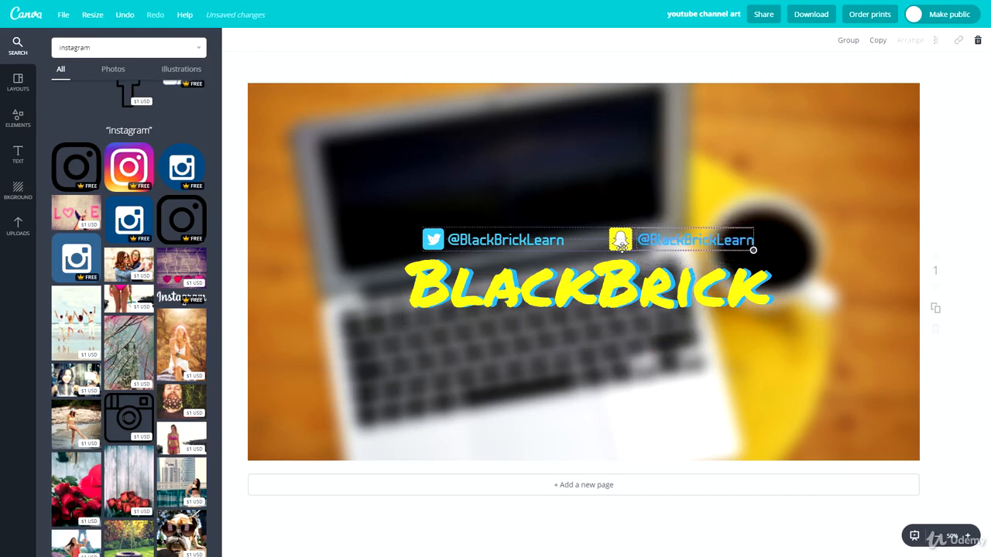
left_click(584, 392)
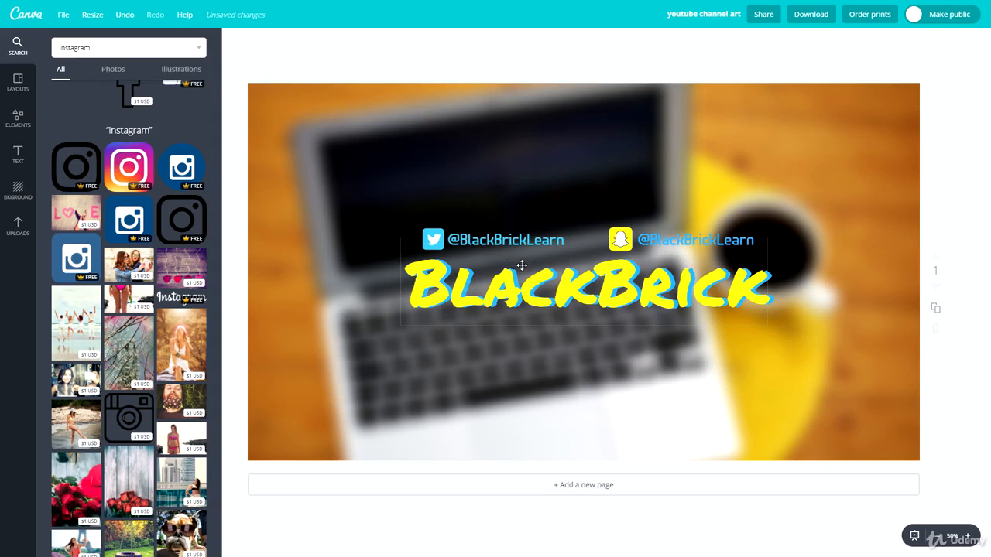
- Download the revised banner as a JPG, and open the downloaded image to check it before closing the viewer
left_click(826, 26)
left_click(782, 69)
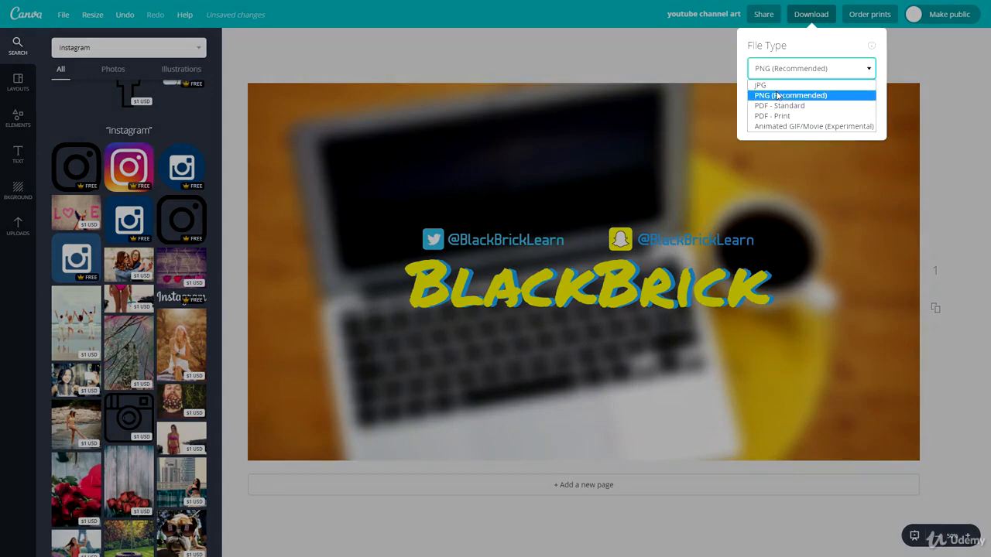
left_click(778, 94)
left_click(796, 109)
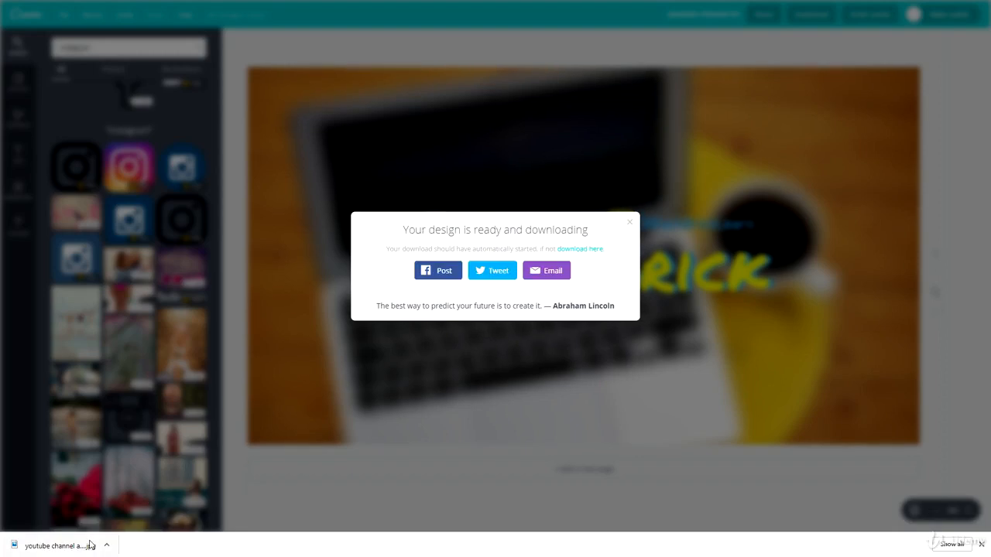
left_click(62, 546)
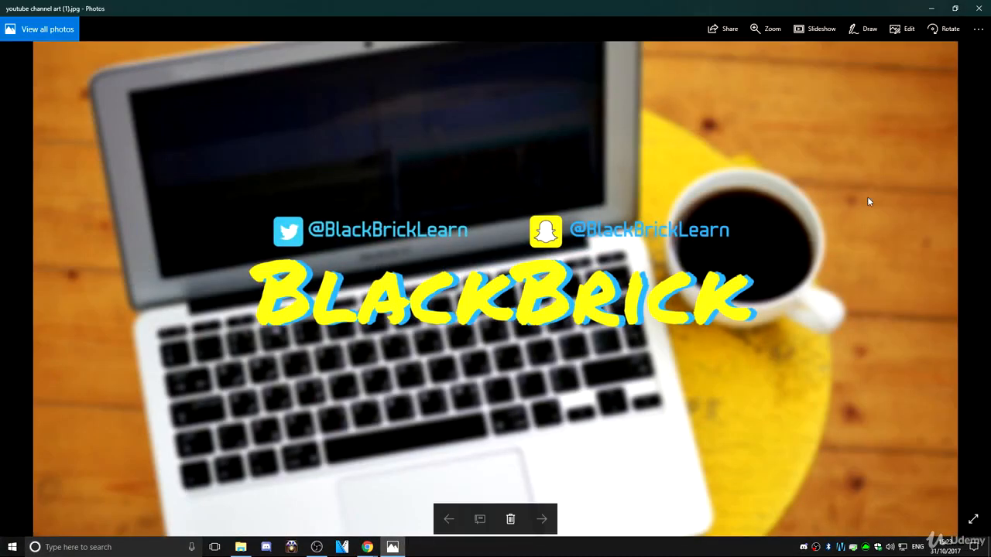
left_click(979, 8)
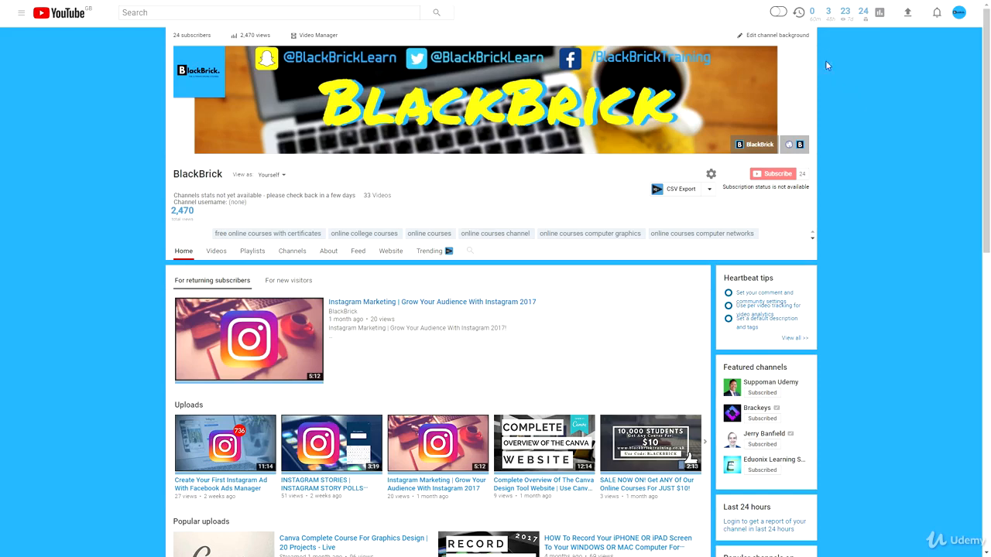
- On the YouTube channel page, upload "youtube channel art (1)" from the Downloads folder as channel art, auto-enhance it and accept it
left_click(807, 61)
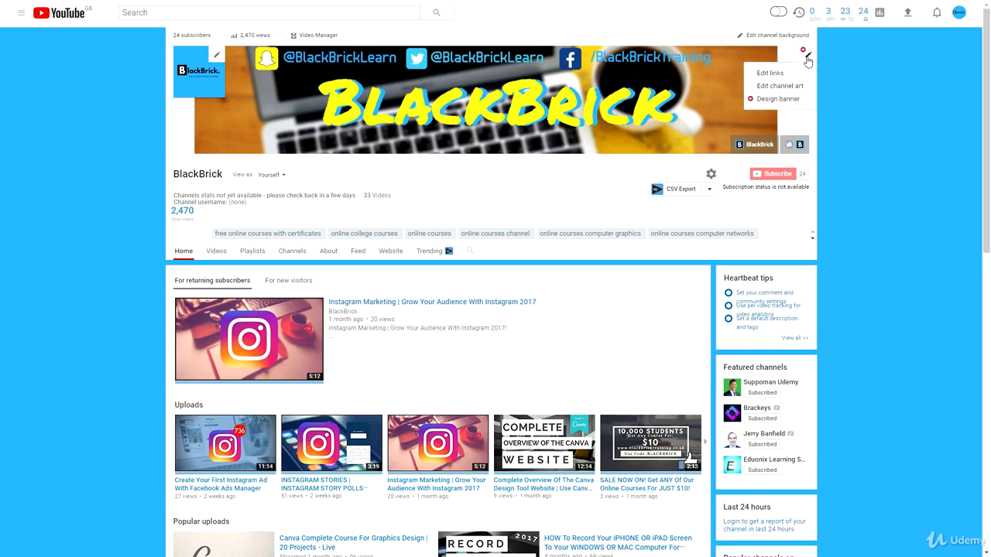
left_click(788, 91)
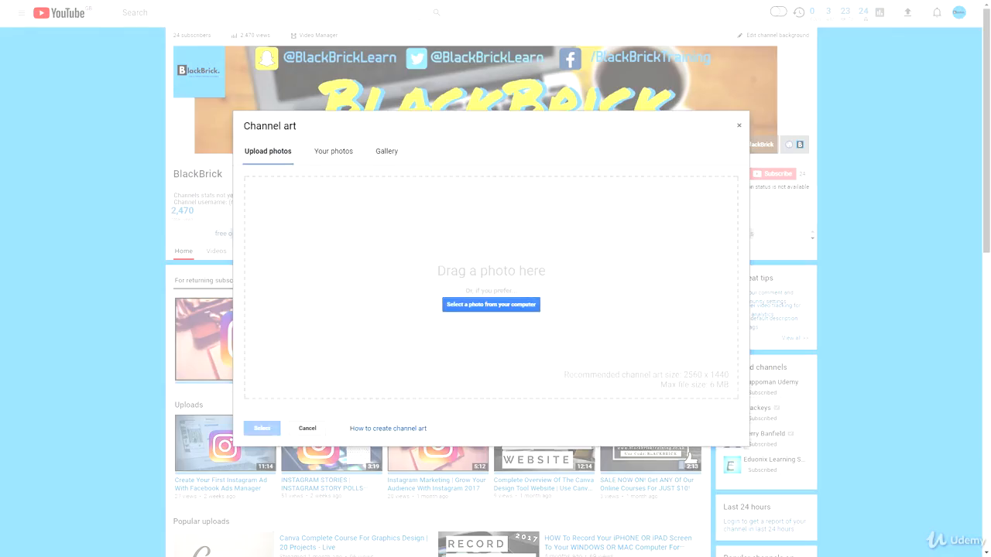
left_click_drag(990, 106, 833, 96)
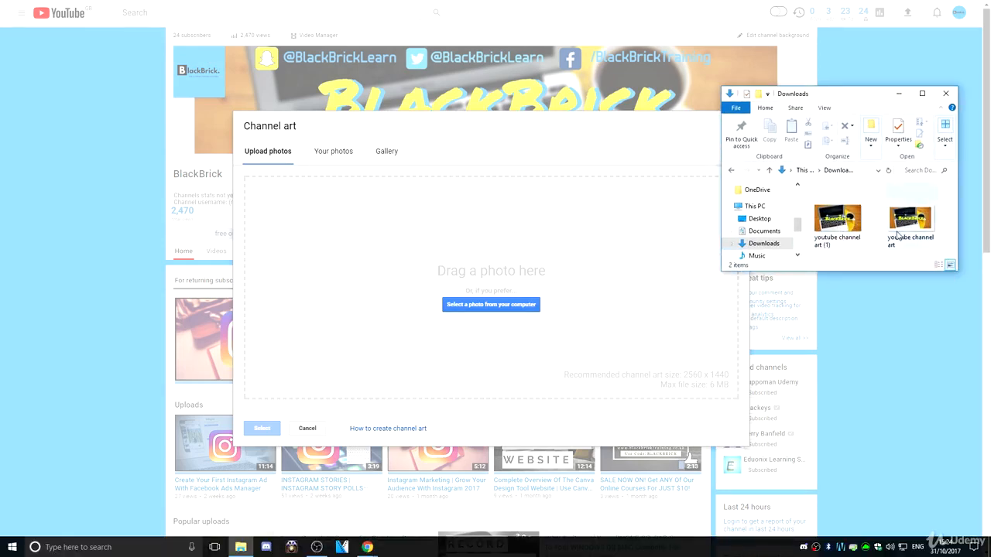
left_click_drag(840, 228, 526, 283)
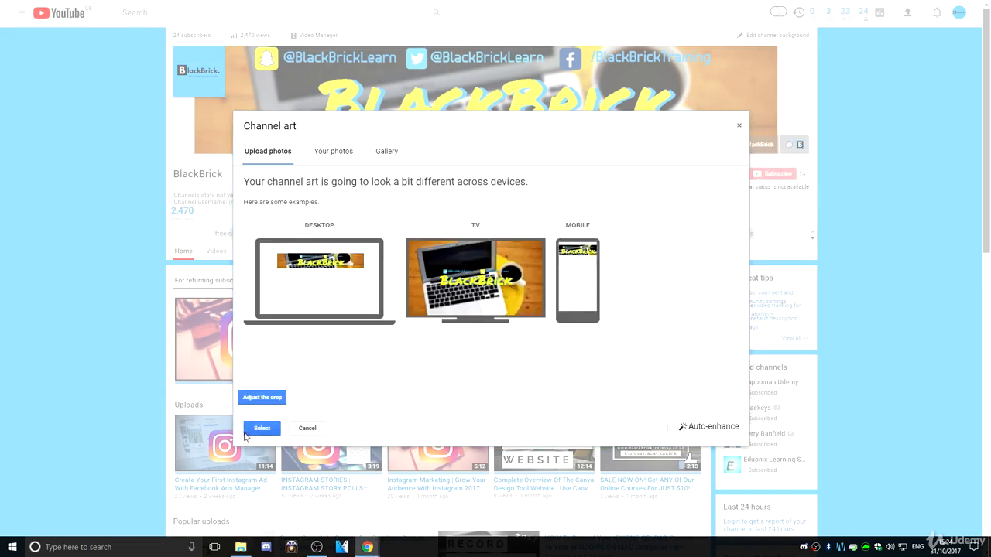
left_click(705, 427)
left_click(263, 429)
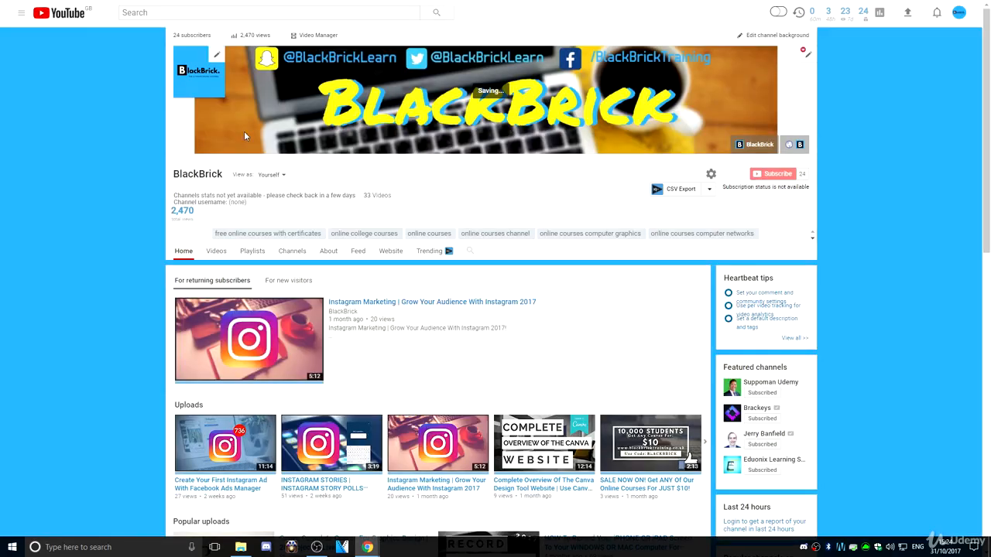